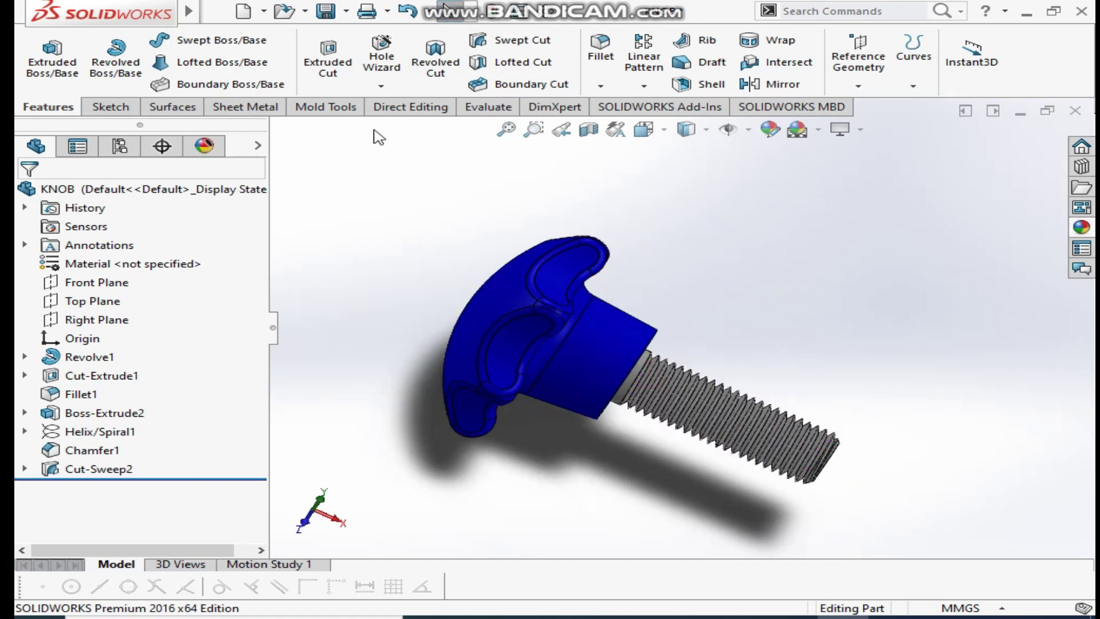
- Create a new part document and set its units to MMGS (millimeter, gram, second)
{"action": "left_click", "coordinate": [243, 11]}
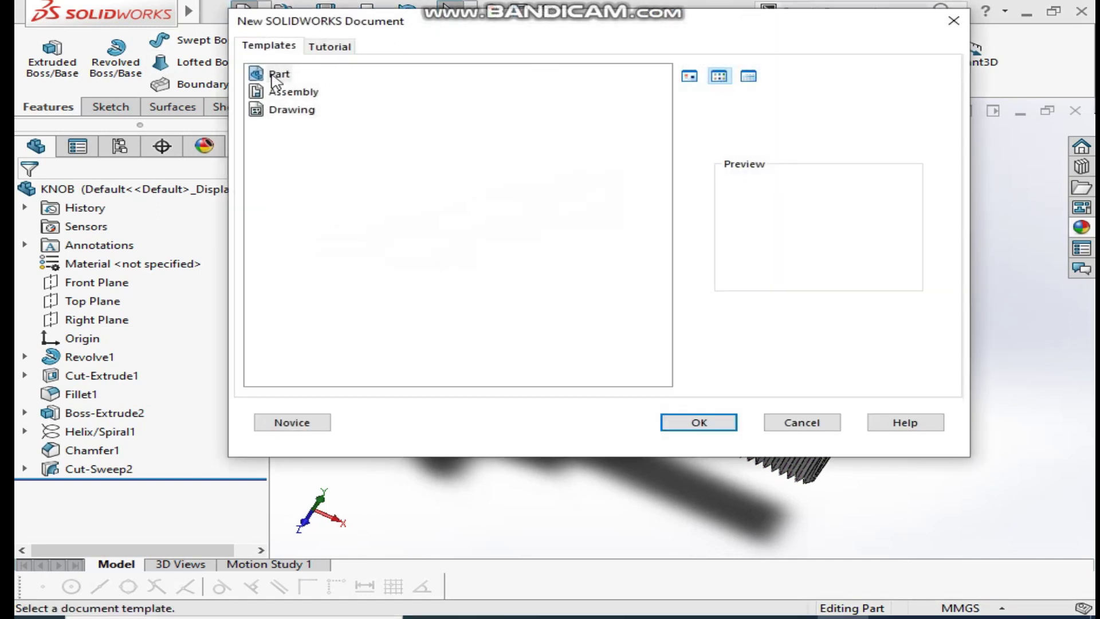
{"action": "left_click", "coordinate": [708, 422]}
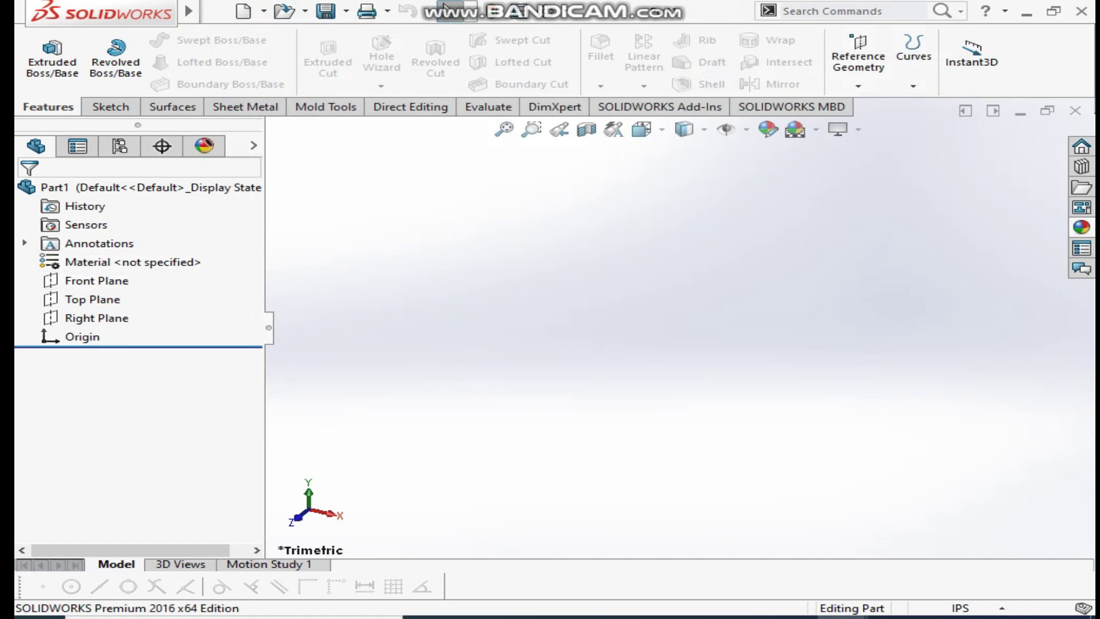
{"action": "left_click", "coordinate": [960, 609]}
{"action": "left_click", "coordinate": [929, 542]}
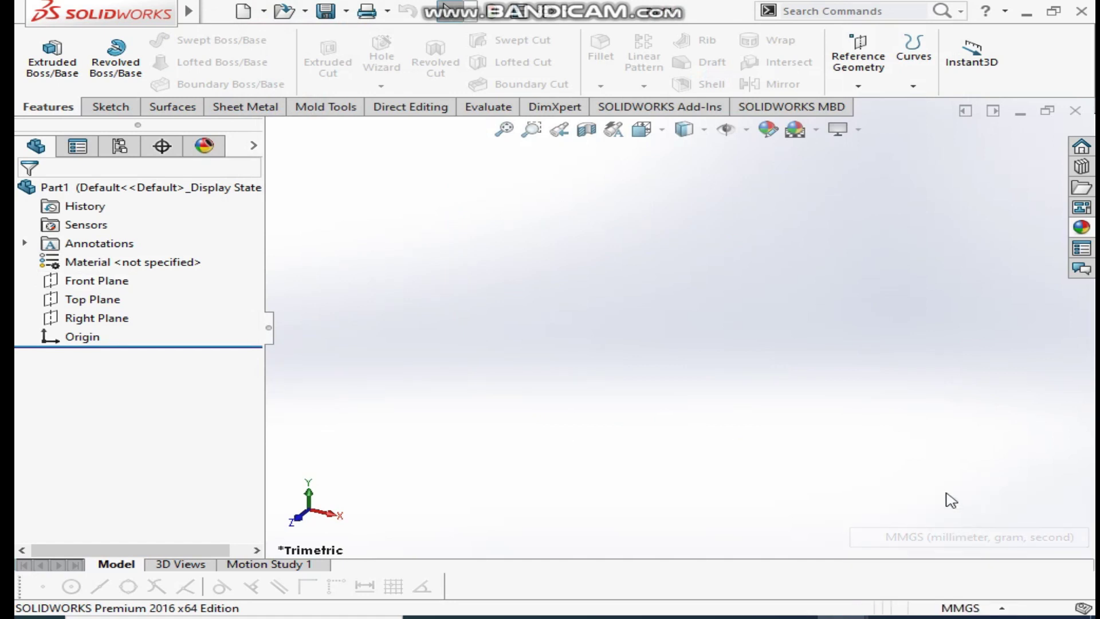
- On the Front Plane, sketch a horizontal line from the origin, a short vertical line up from its end and a line sloping back toward the origin side
{"action": "left_click", "coordinate": [86, 281]}
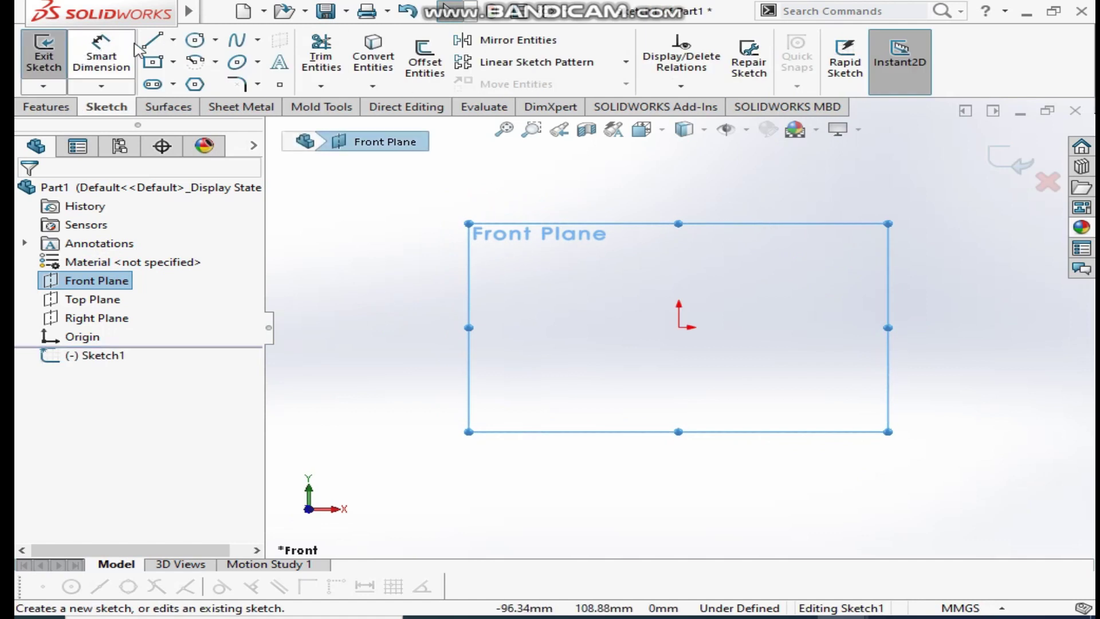
{"action": "left_click", "coordinate": [154, 42]}
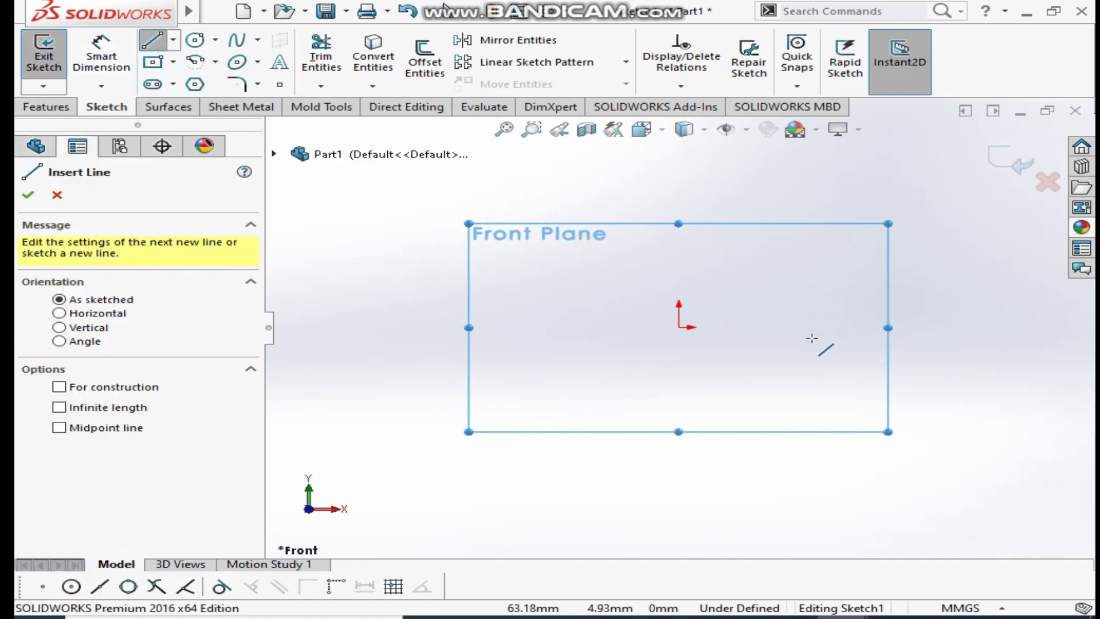
{"action": "left_click", "coordinate": [679, 327]}
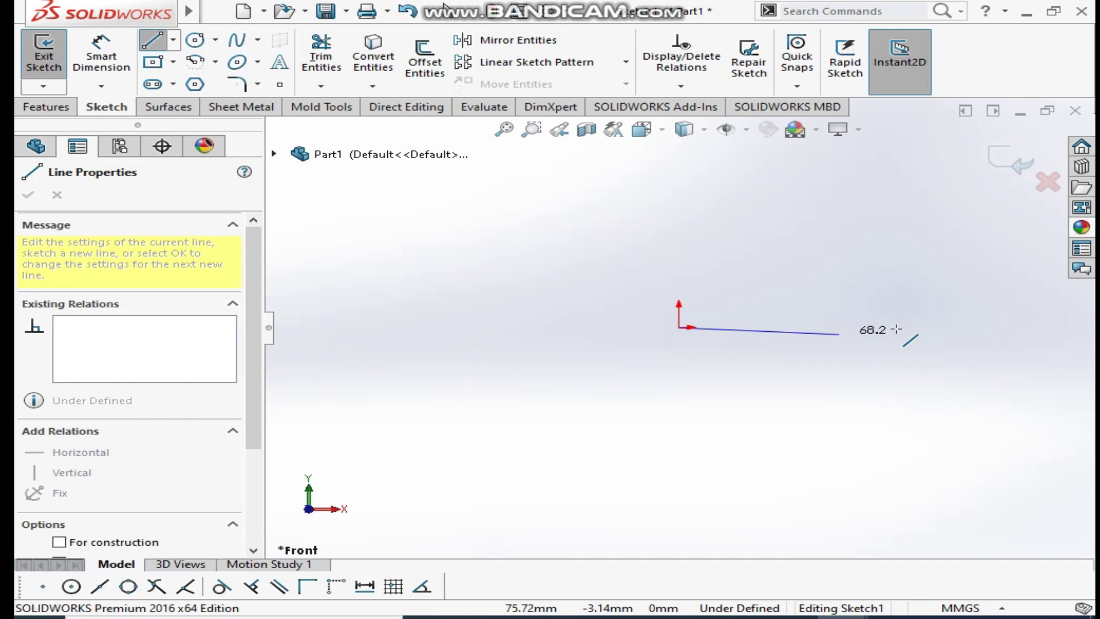
{"action": "left_click", "coordinate": [909, 328]}
{"action": "left_click", "coordinate": [909, 281]}
{"action": "left_click", "coordinate": [795, 260]}
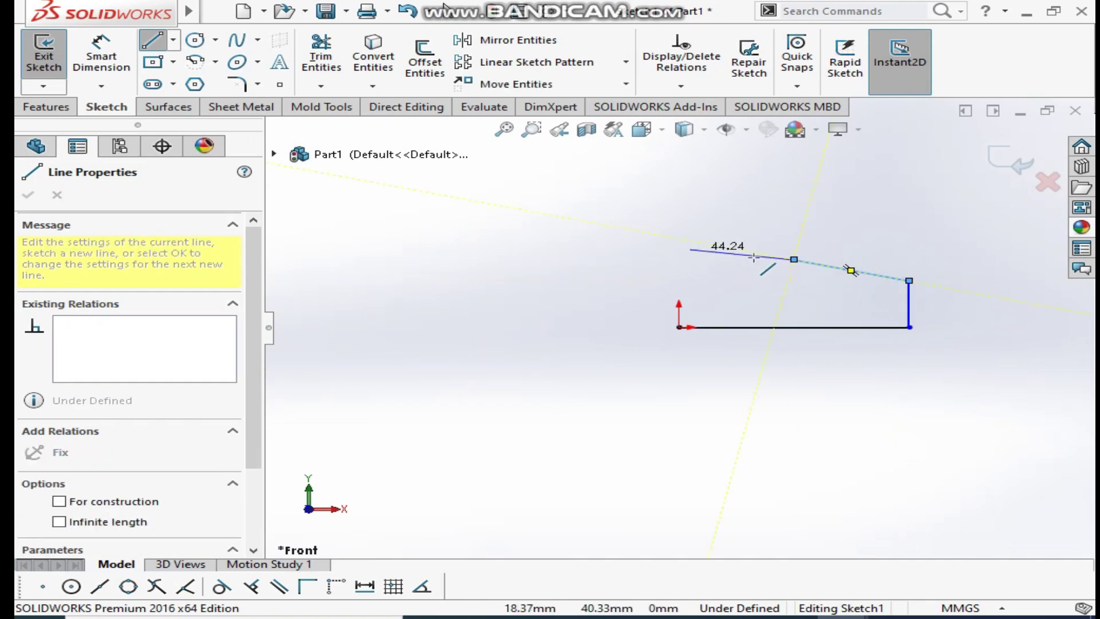
- Continue the profile from the sloped line with a concave arc, a small convex arc and a large arc ending at the origin
{"action": "left_click", "coordinate": [794, 260]}
{"action": "left_click", "coordinate": [794, 260]}
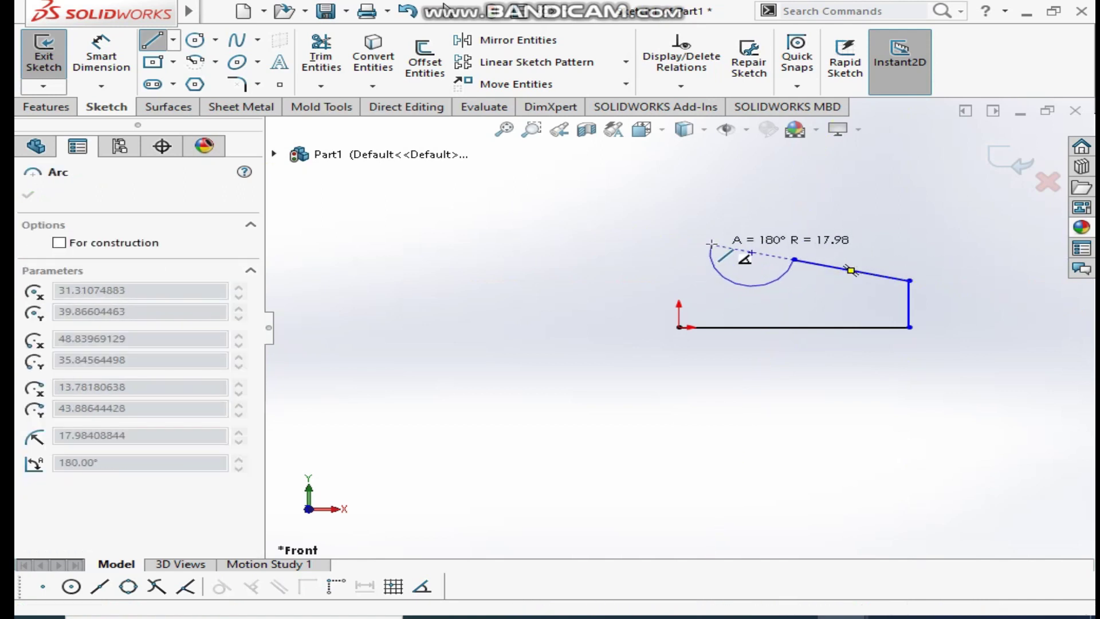
{"action": "left_click", "coordinate": [711, 245]}
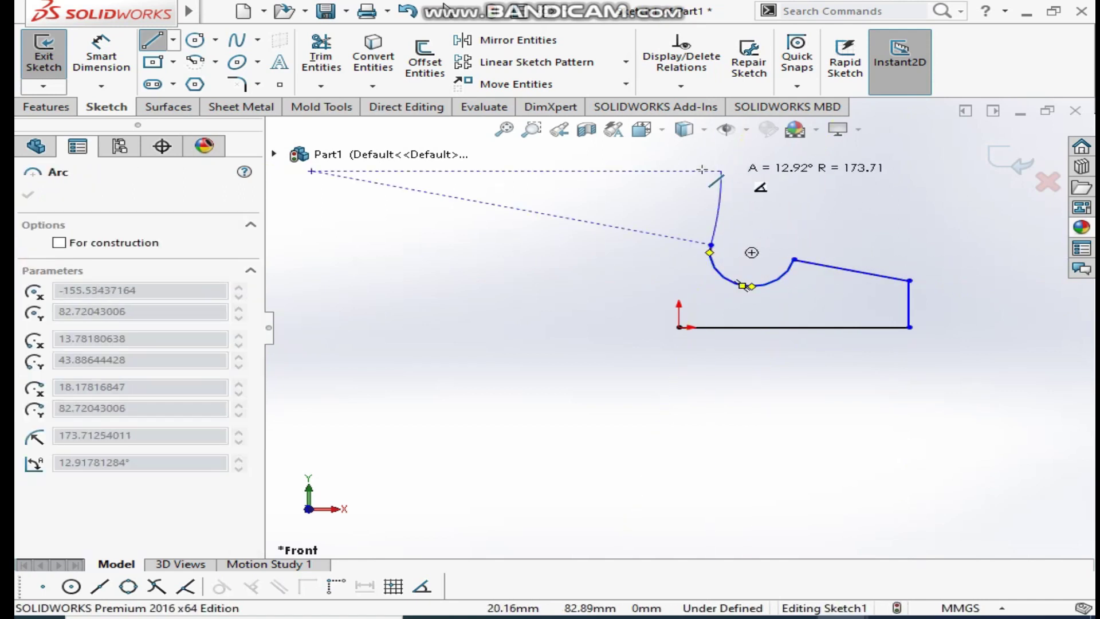
{"action": "left_click", "coordinate": [657, 188]}
{"action": "left_click", "coordinate": [655, 188]}
{"action": "left_click", "coordinate": [655, 188]}
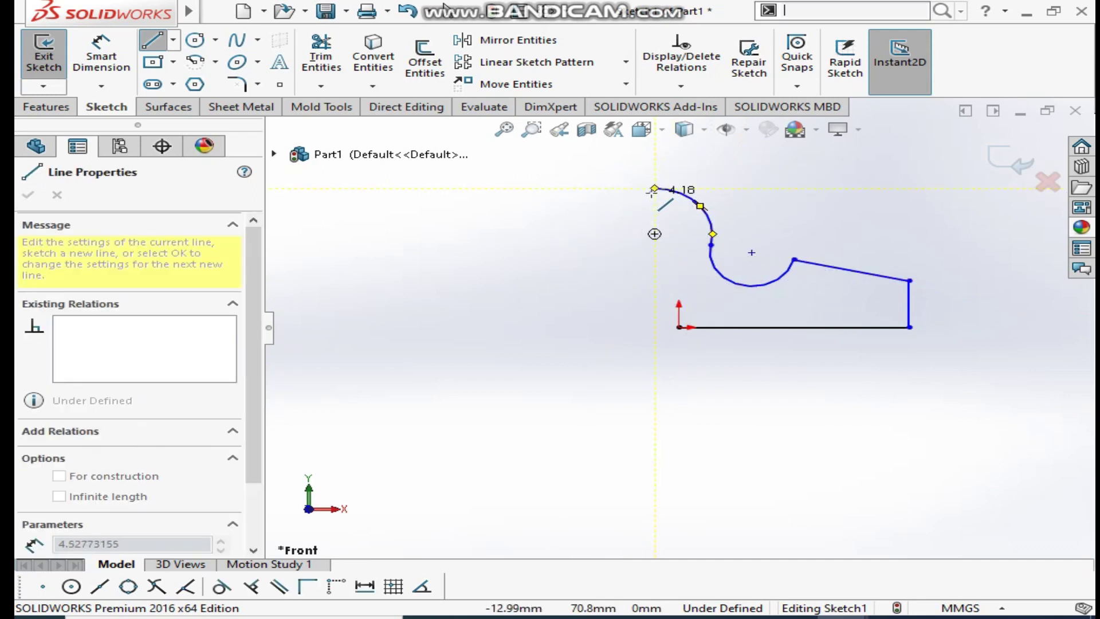
{"action": "left_click", "coordinate": [679, 328]}
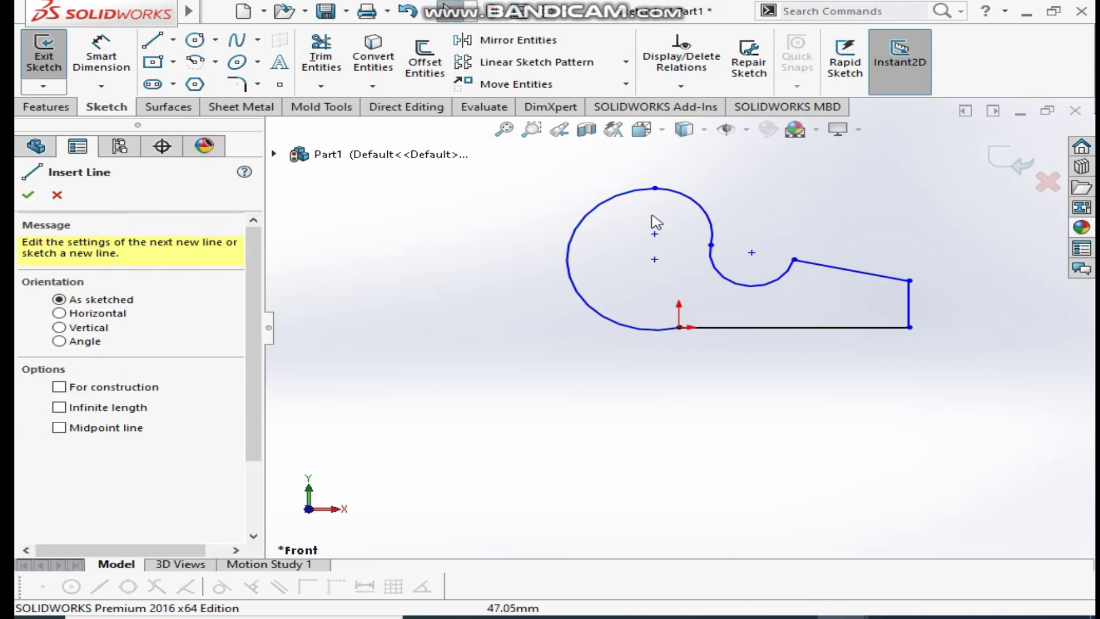
- Dimension the short vertical line as 7 mm and the horizontal base line as 20 mm
{"action": "left_click", "coordinate": [105, 73]}
{"action": "left_click", "coordinate": [910, 312]}
{"action": "left_click", "coordinate": [946, 314]}
{"action": "key", "text": "Return"}
{"action": "left_click", "coordinate": [855, 330]}
{"action": "left_click", "coordinate": [818, 404]}
{"action": "type", "text": "20"}
{"action": "key", "text": "Return"}
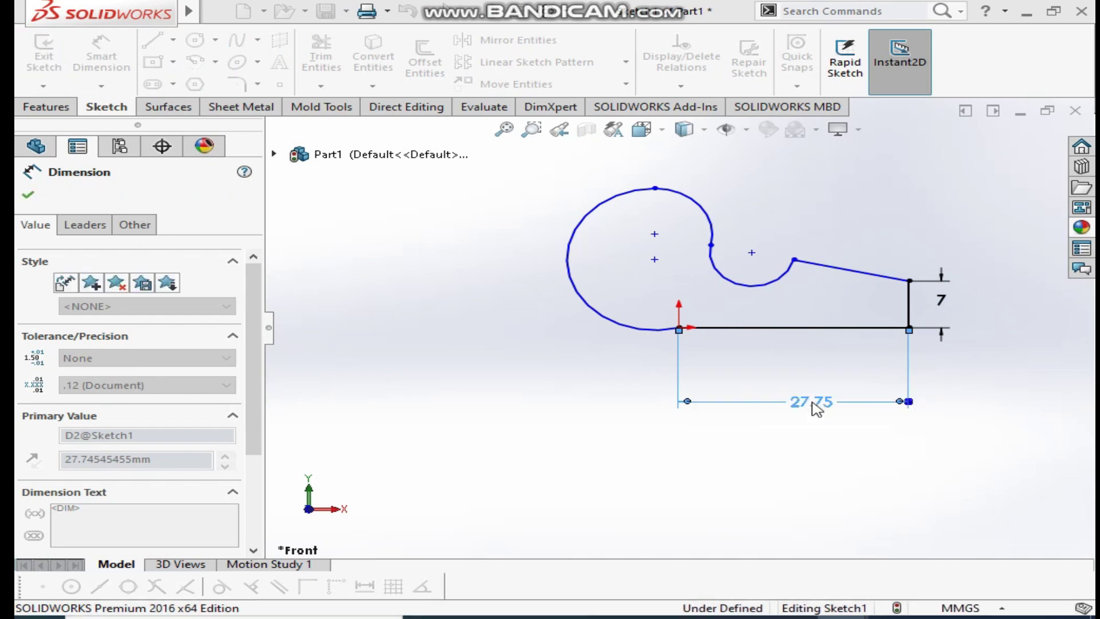
- Dimension the angle between the base line and the sloped line as 5 degrees
{"action": "left_click", "coordinate": [809, 328]}
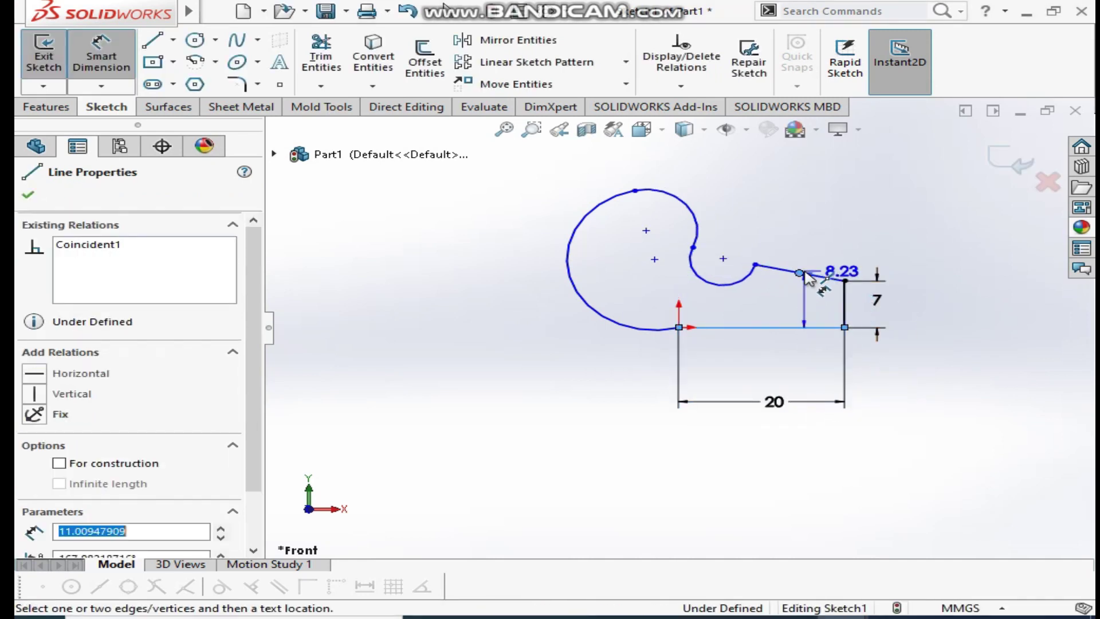
{"action": "left_click", "coordinate": [28, 195]}
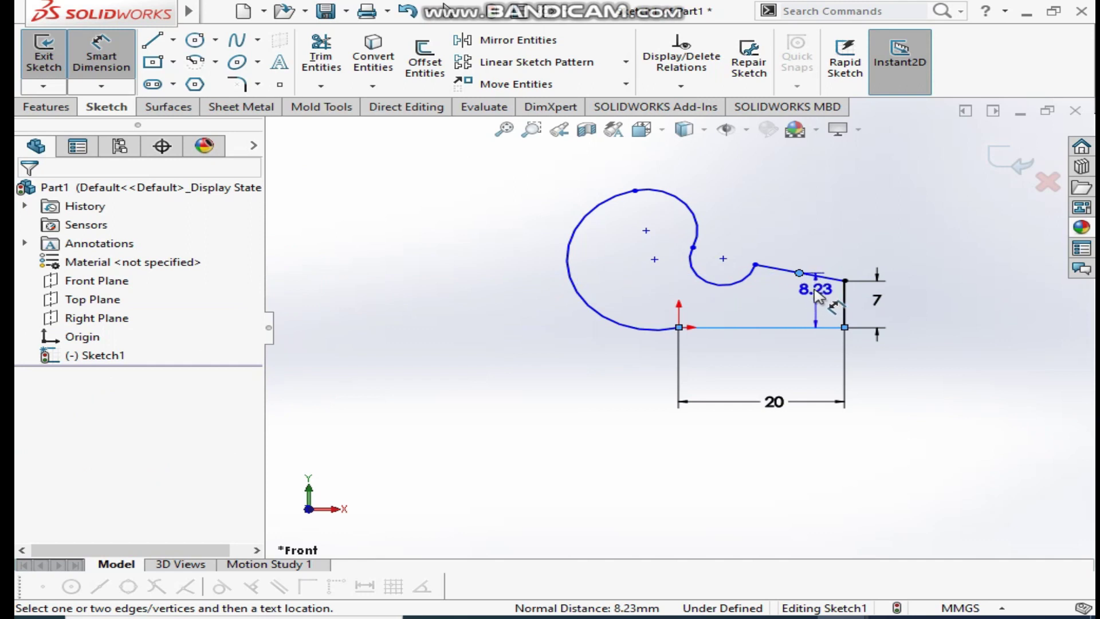
{"action": "left_click", "coordinate": [808, 275]}
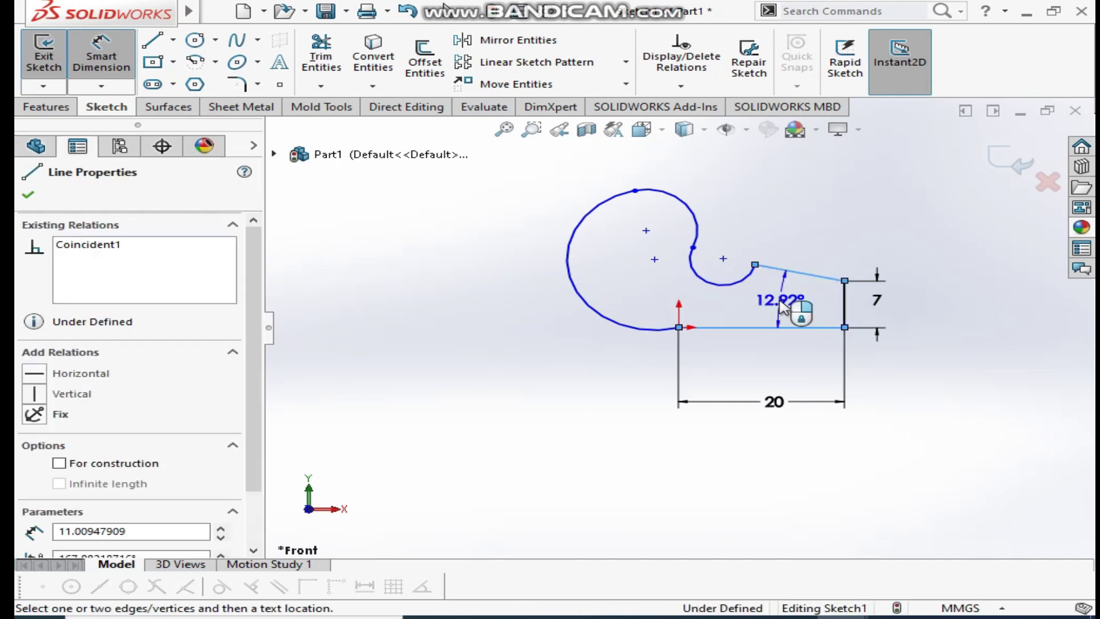
{"action": "left_click", "coordinate": [781, 305]}
{"action": "key", "text": "Return"}
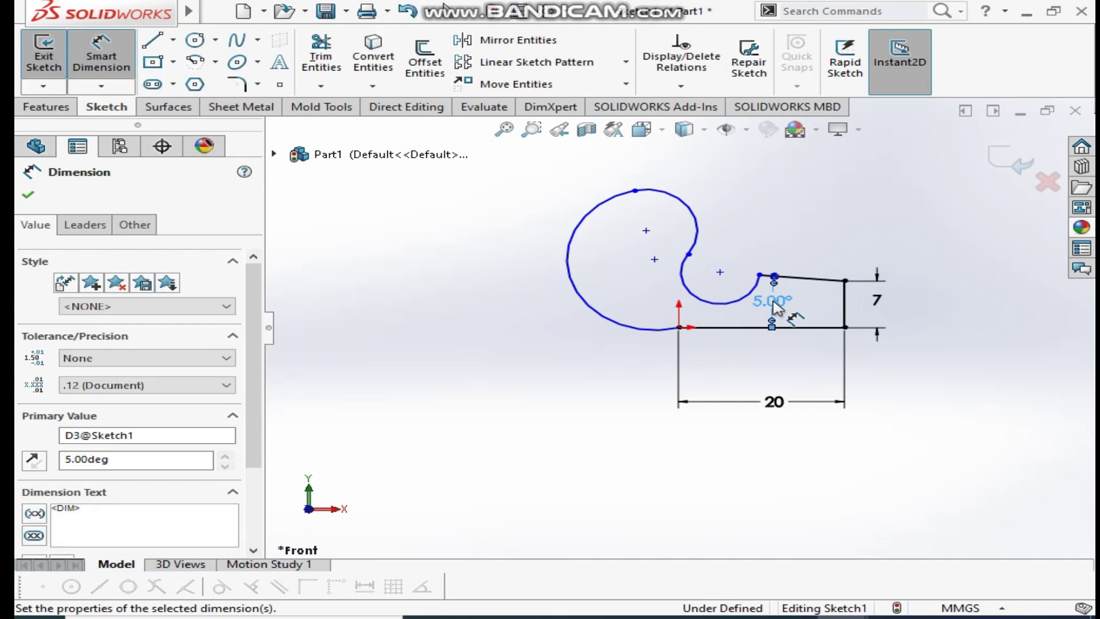
- Set the radius of the concave arc beside the sloped line to 2.5 mm
{"action": "left_click", "coordinate": [719, 302]}
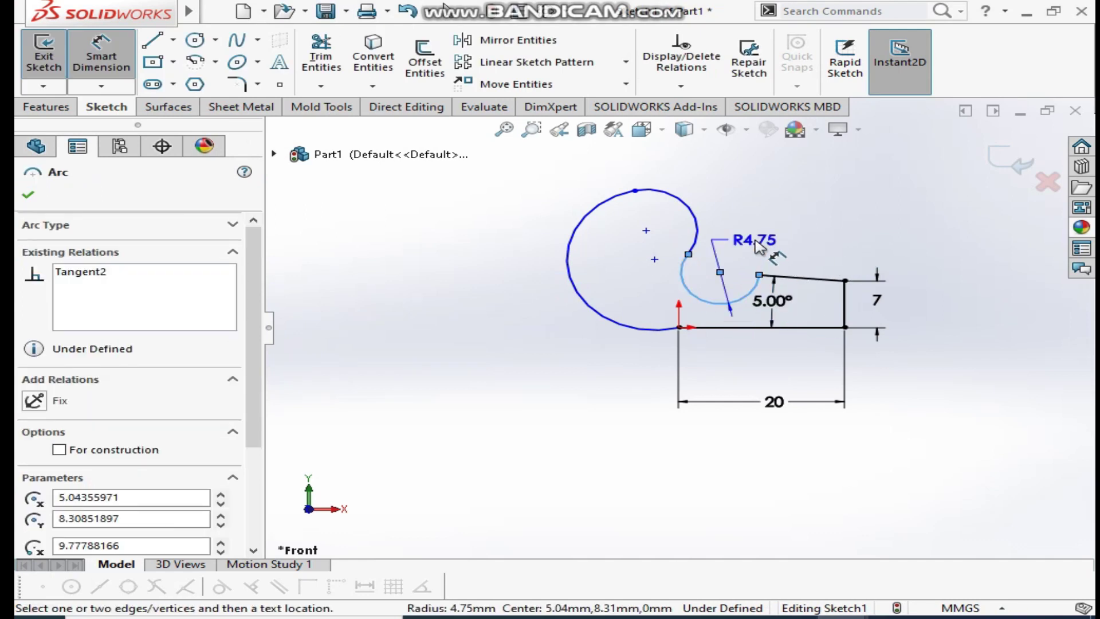
{"action": "left_click", "coordinate": [762, 246]}
{"action": "type", "text": "2.5"}
{"action": "key", "text": "Return"}
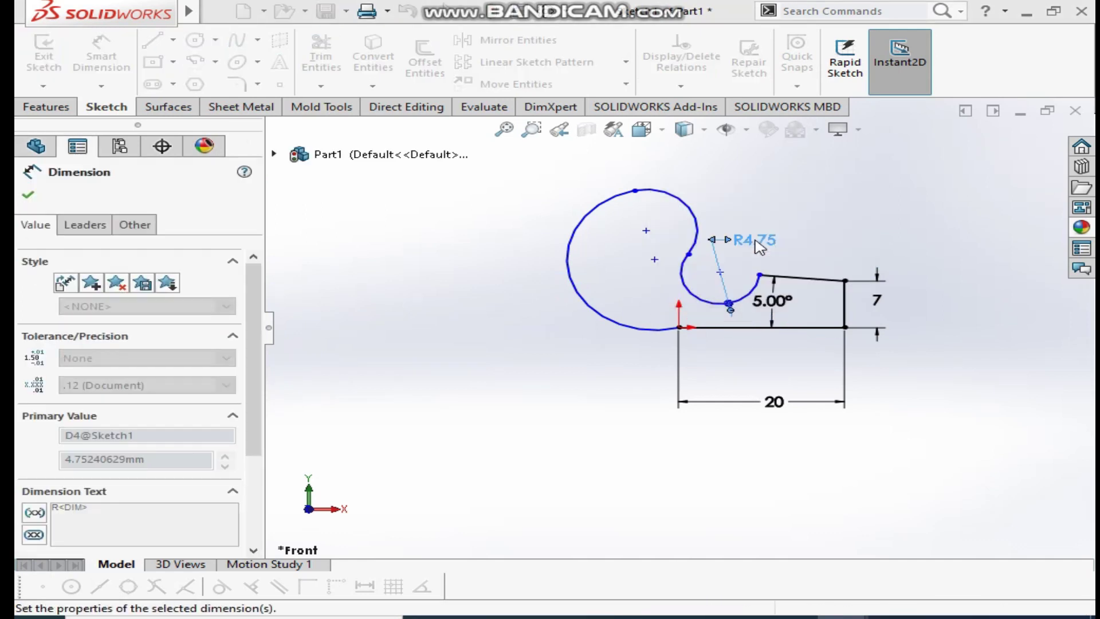
- Set the radius of the small convex arc above the concave arc to 2.5 mm
{"action": "left_click", "coordinate": [710, 228]}
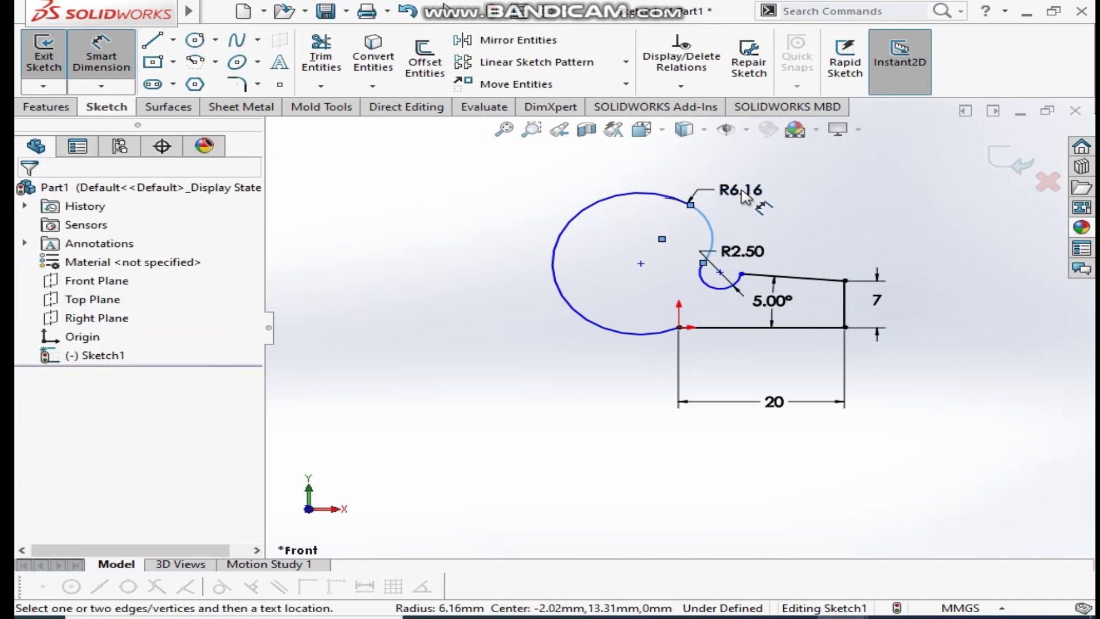
{"action": "left_click", "coordinate": [740, 192]}
{"action": "type", "text": "2.5"}
{"action": "key", "text": "Return"}
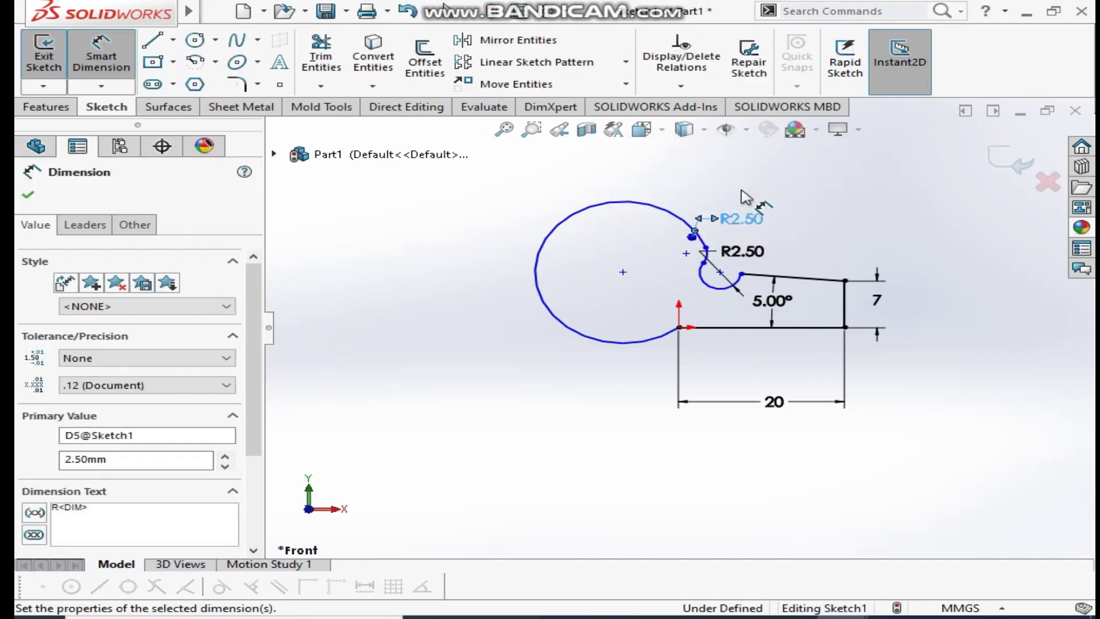
{"action": "left_click", "coordinate": [17, 195]}
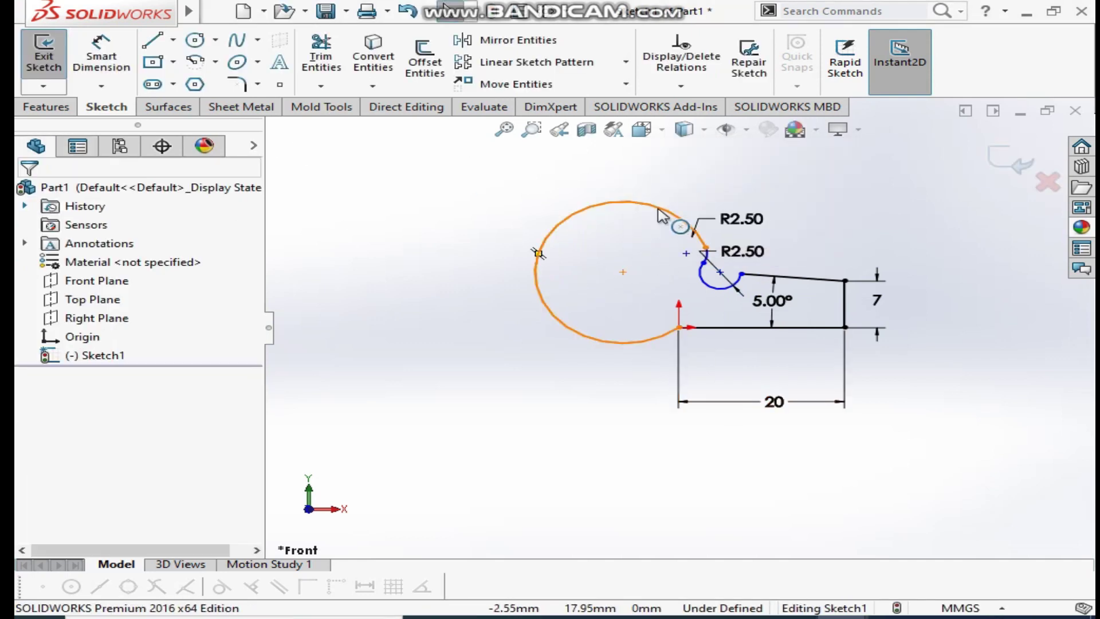
- Try to add a Tangent relation between the concave arc and the sloped line, and undo it
{"action": "left_click", "coordinate": [758, 280]}
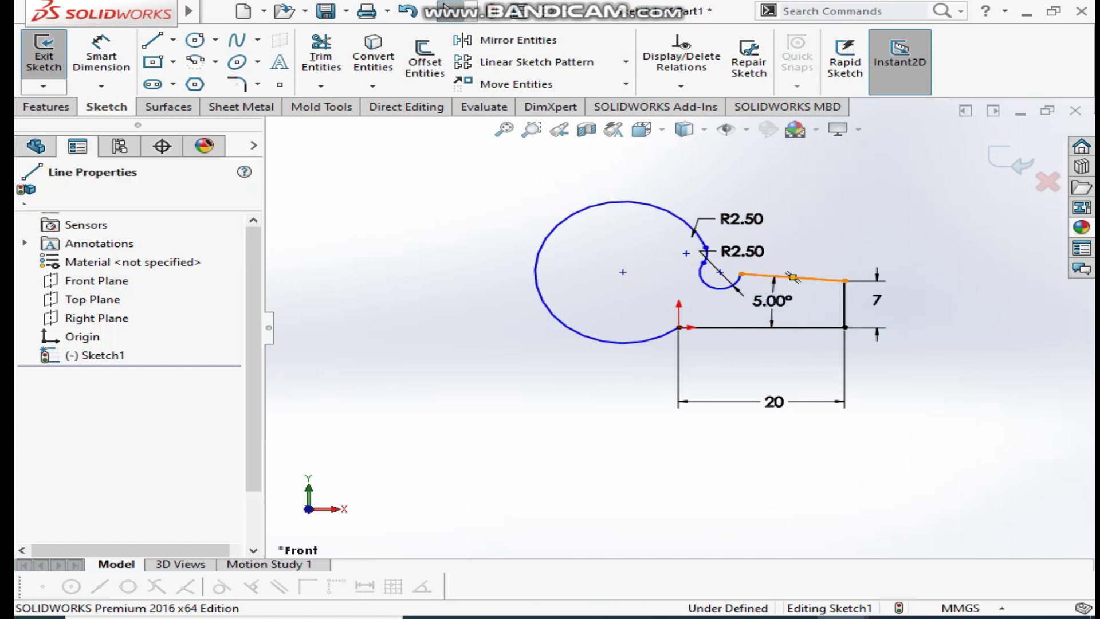
{"action": "left_click", "coordinate": [722, 285]}
{"action": "left_click", "coordinate": [761, 277], "text": "ctrl"}
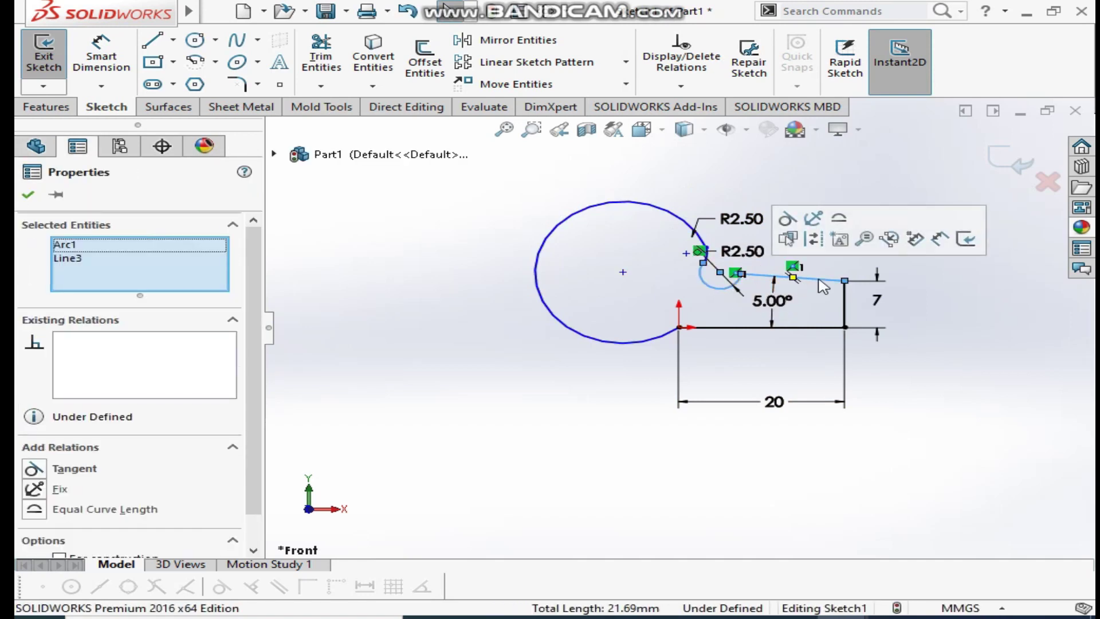
{"action": "left_click", "coordinate": [74, 470]}
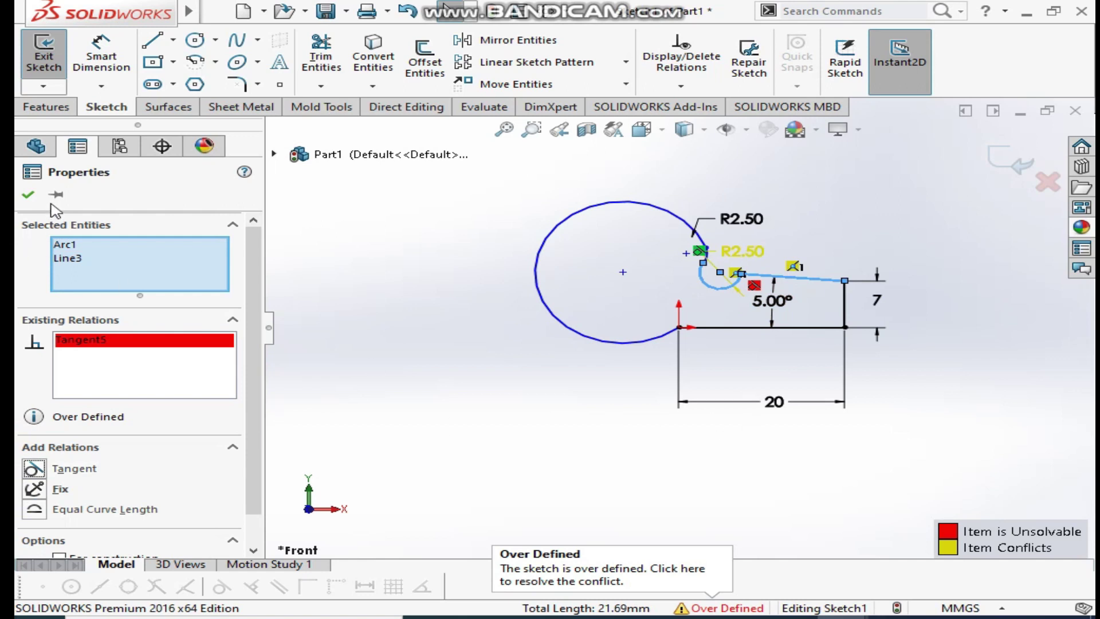
{"action": "left_click", "coordinate": [27, 195]}
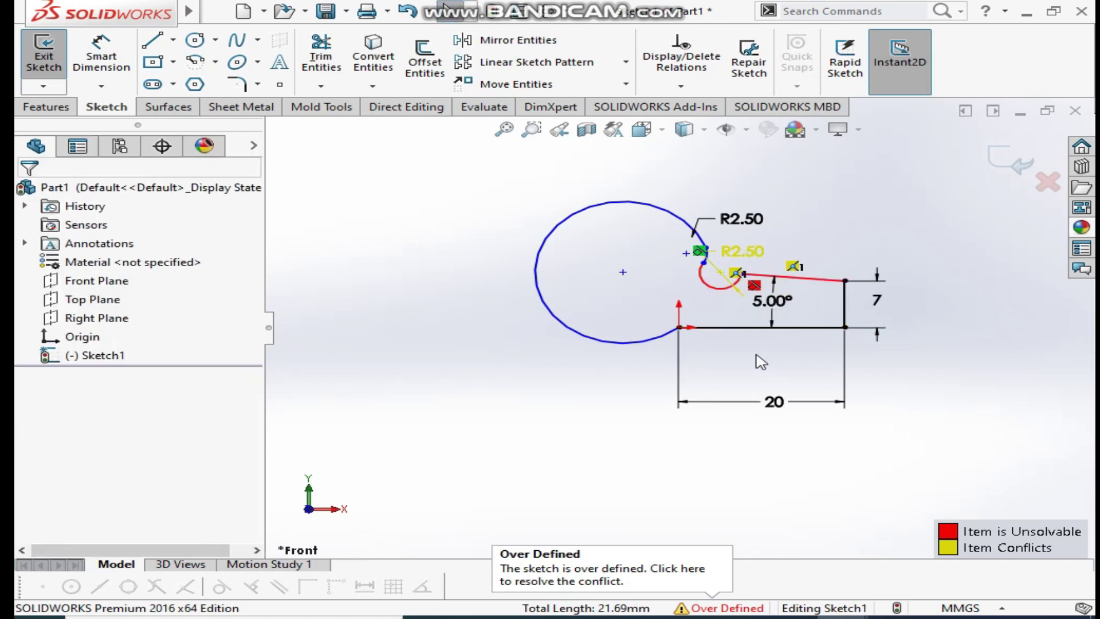
{"action": "key", "text": "ctrl+z"}
- Delete the concave arc that connects to the sloped line
{"action": "scroll", "coordinate": [767, 258], "scroll_direction": "down", "scroll_amount": 6}
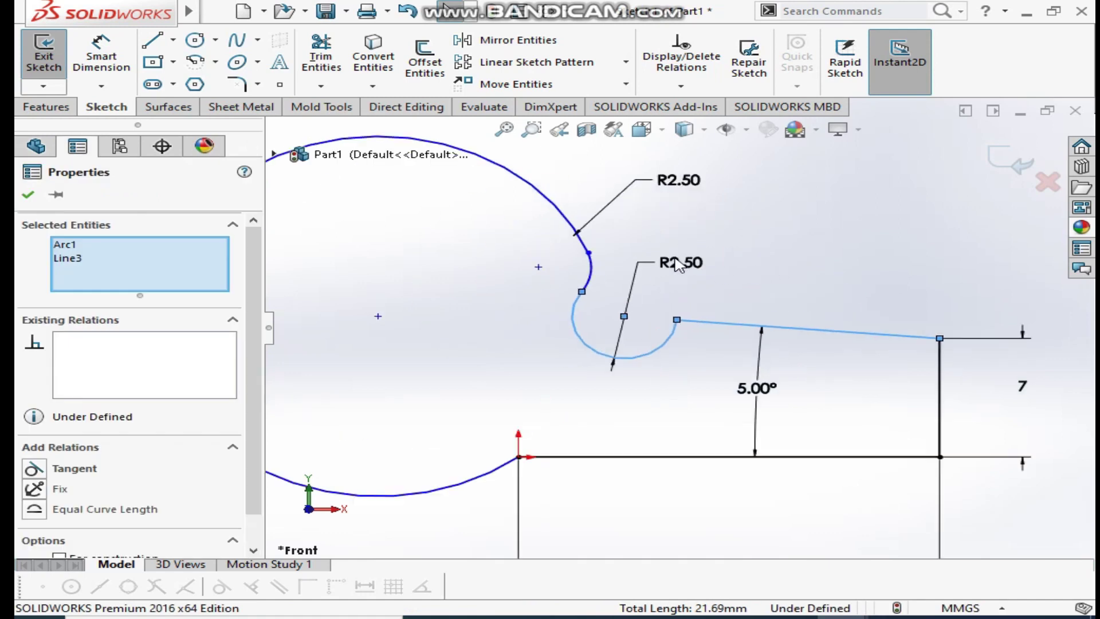
{"action": "left_click", "coordinate": [642, 346]}
{"action": "left_click_drag", "start_coordinate": [603, 351], "coordinate": [636, 353]}
{"action": "left_click", "coordinate": [696, 396]}
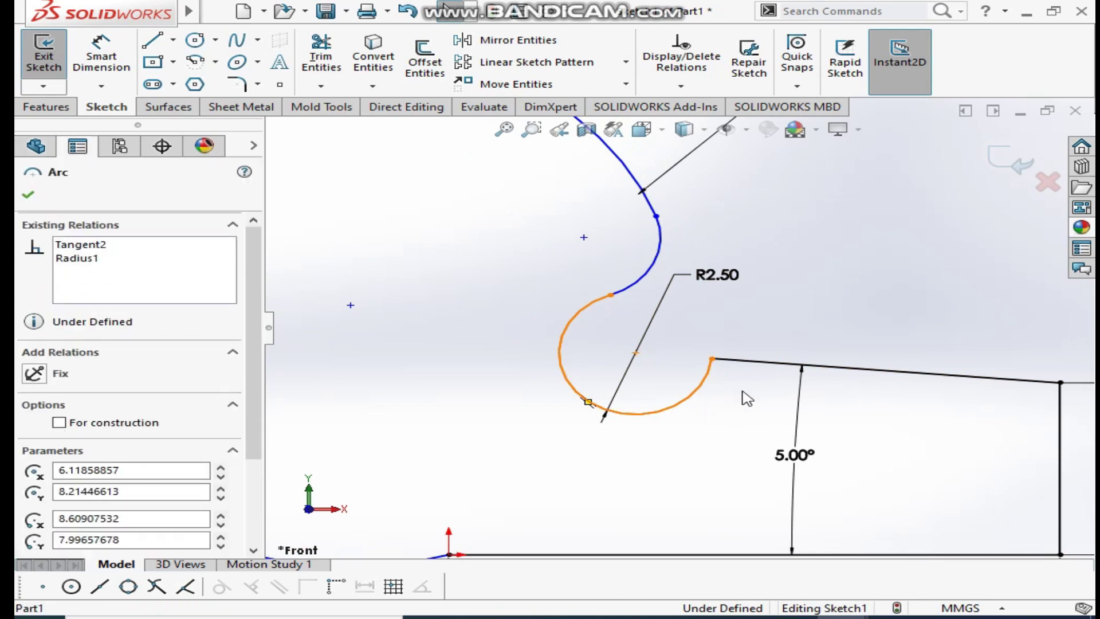
{"action": "key", "text": "Delete"}
- Delete the remaining 2.5 mm radius arc and pull the large arc's free end out above the sloped line
{"action": "scroll", "coordinate": [654, 304], "scroll_direction": "up", "scroll_amount": 5}
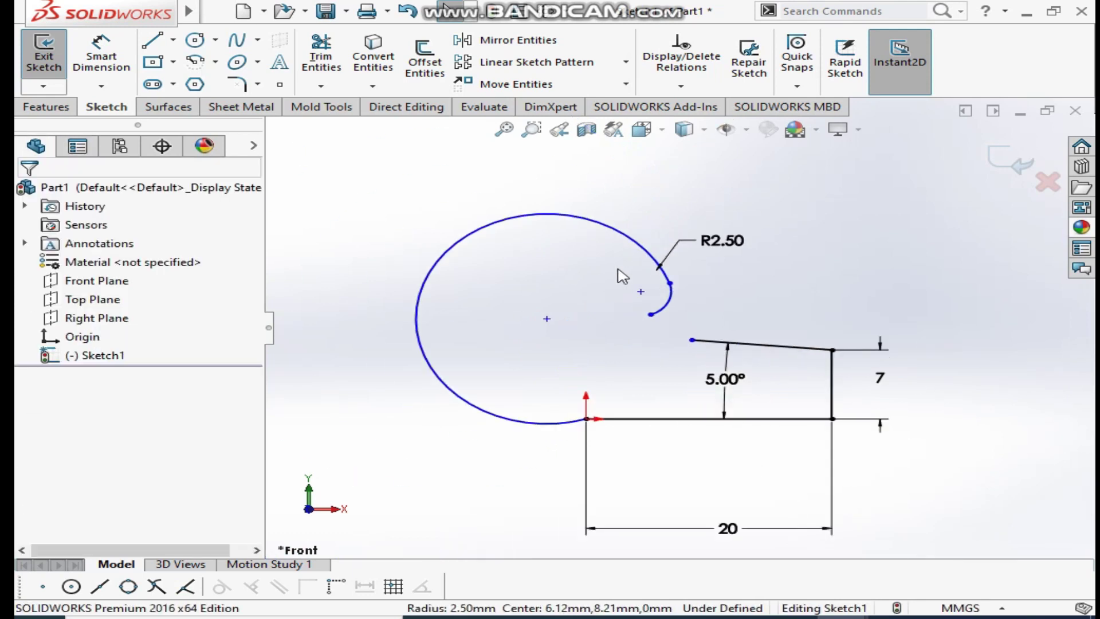
{"action": "scroll", "coordinate": [631, 286], "scroll_direction": "down", "scroll_amount": 2}
{"action": "left_click_drag", "start_coordinate": [351, 277], "coordinate": [622, 284]}
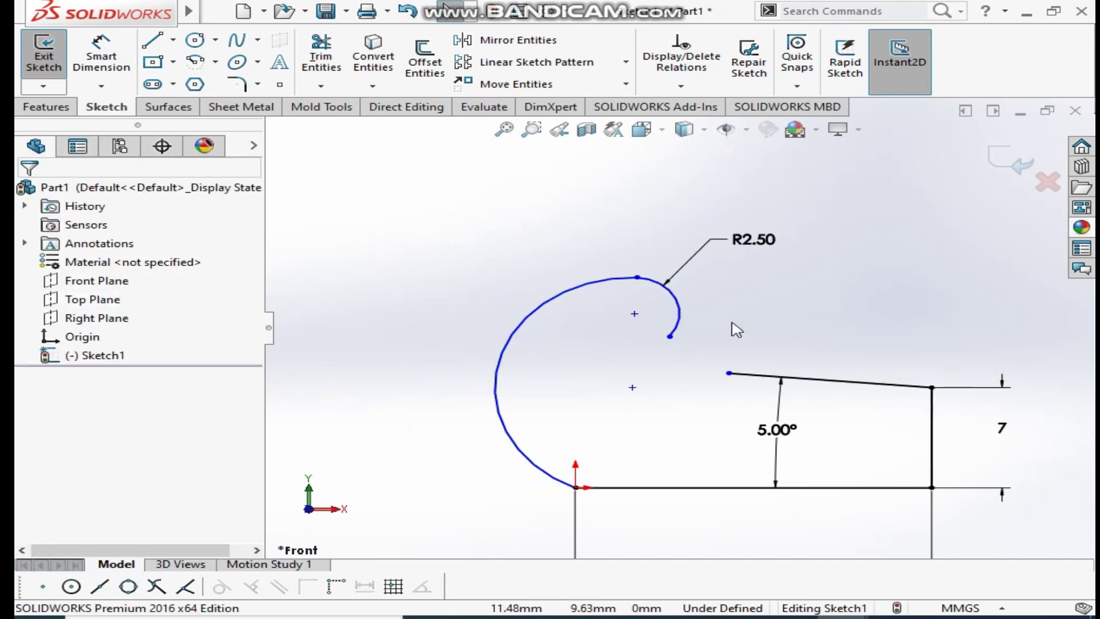
{"action": "left_click", "coordinate": [676, 321]}
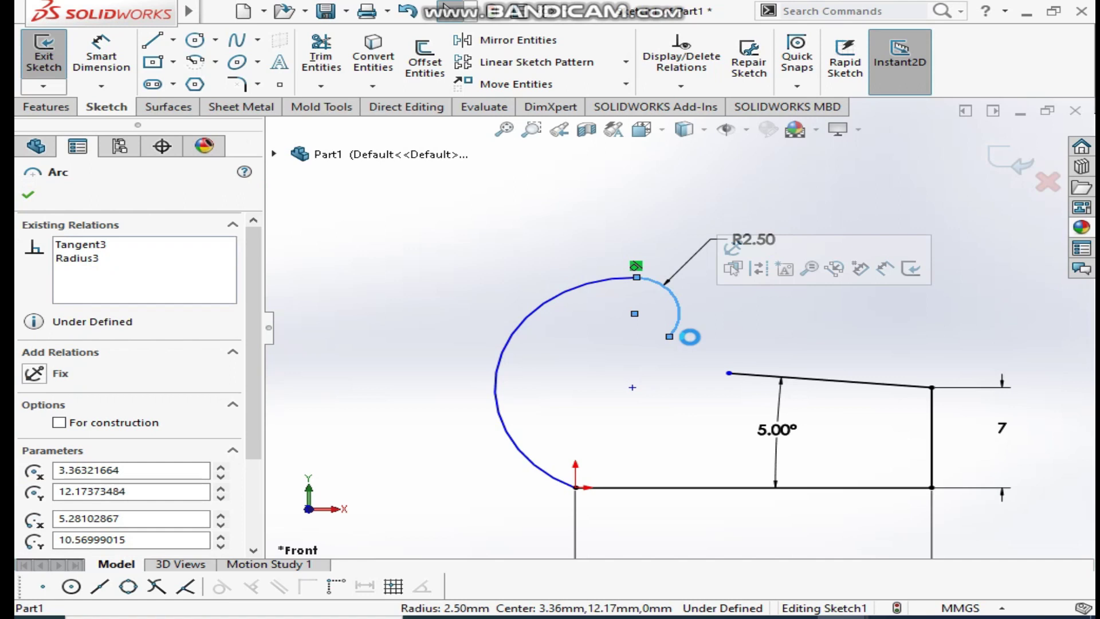
{"action": "key", "text": "Delete"}
{"action": "left_click_drag", "start_coordinate": [636, 278], "coordinate": [796, 321]}
- Sketch a vertical line about 19.6 mm long up from the origin, followed by a short horizontal line away from the arc
{"action": "left_click", "coordinate": [153, 40]}
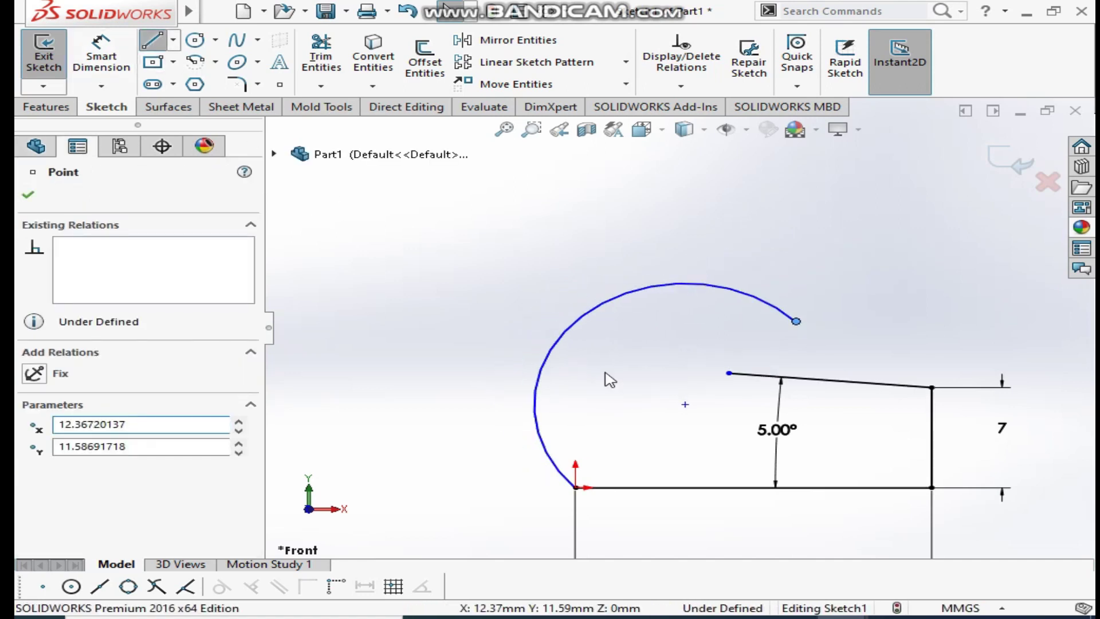
{"action": "left_click", "coordinate": [575, 488]}
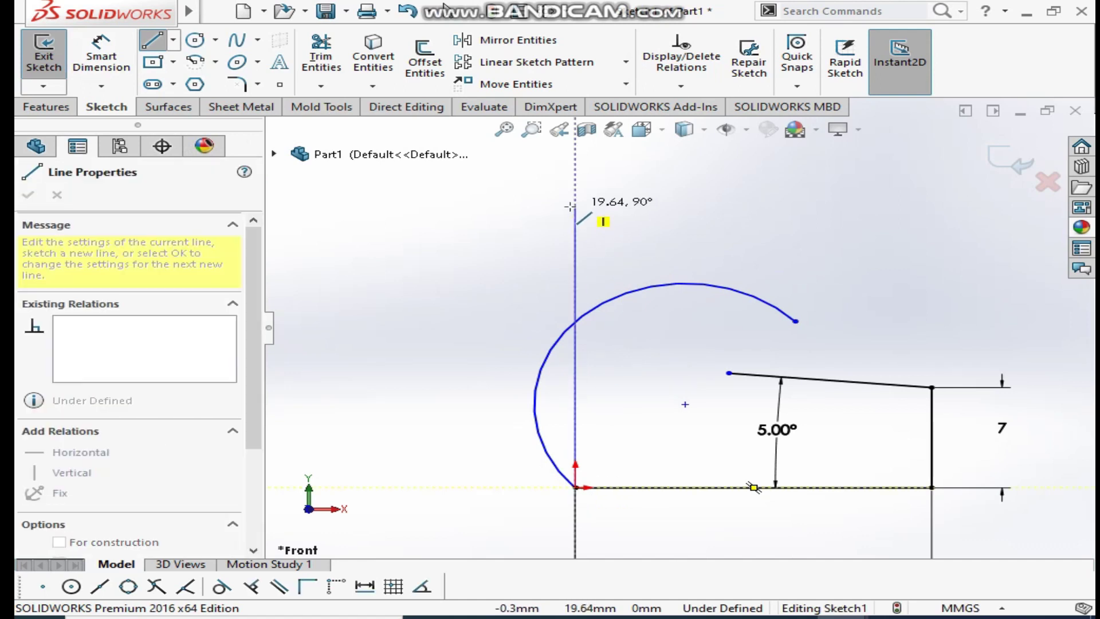
{"action": "key", "text": "s"}
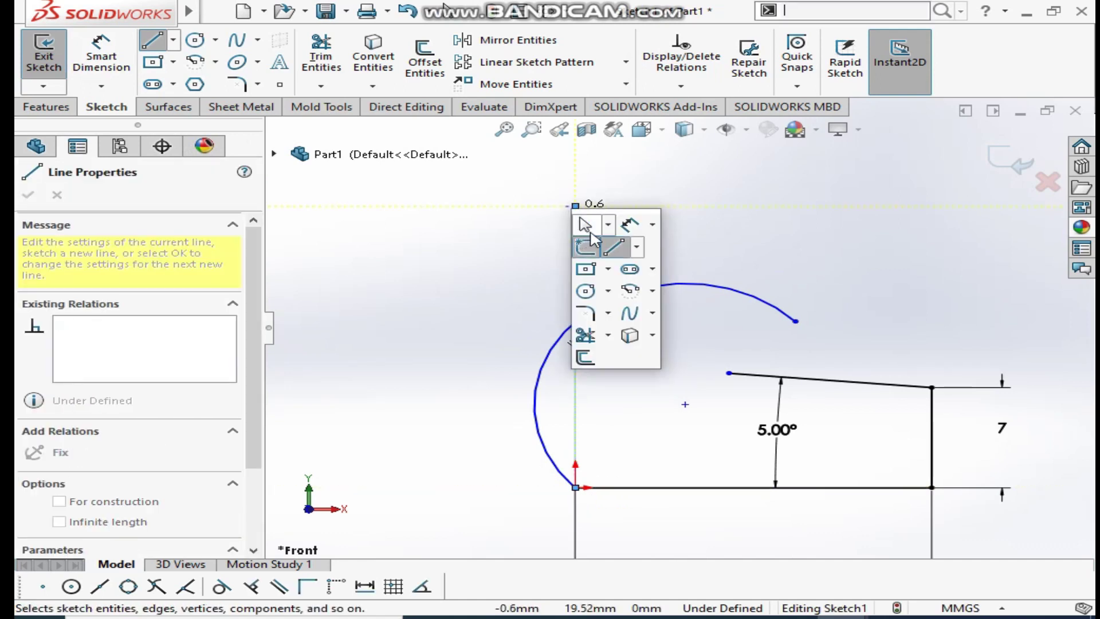
{"action": "left_click", "coordinate": [478, 206]}
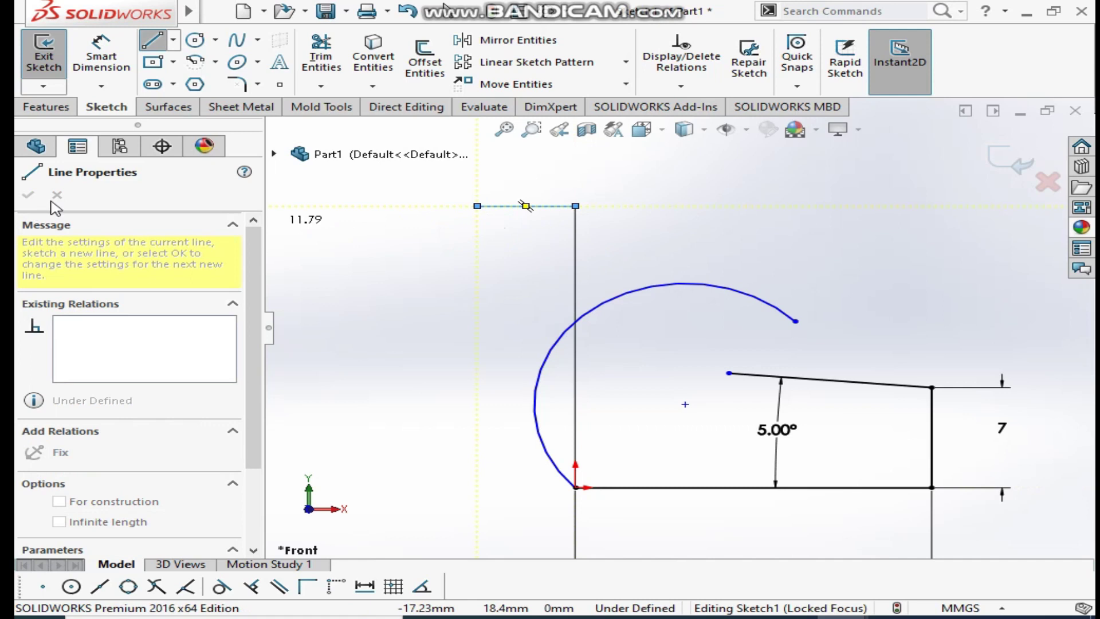
{"action": "key", "text": "Escape"}
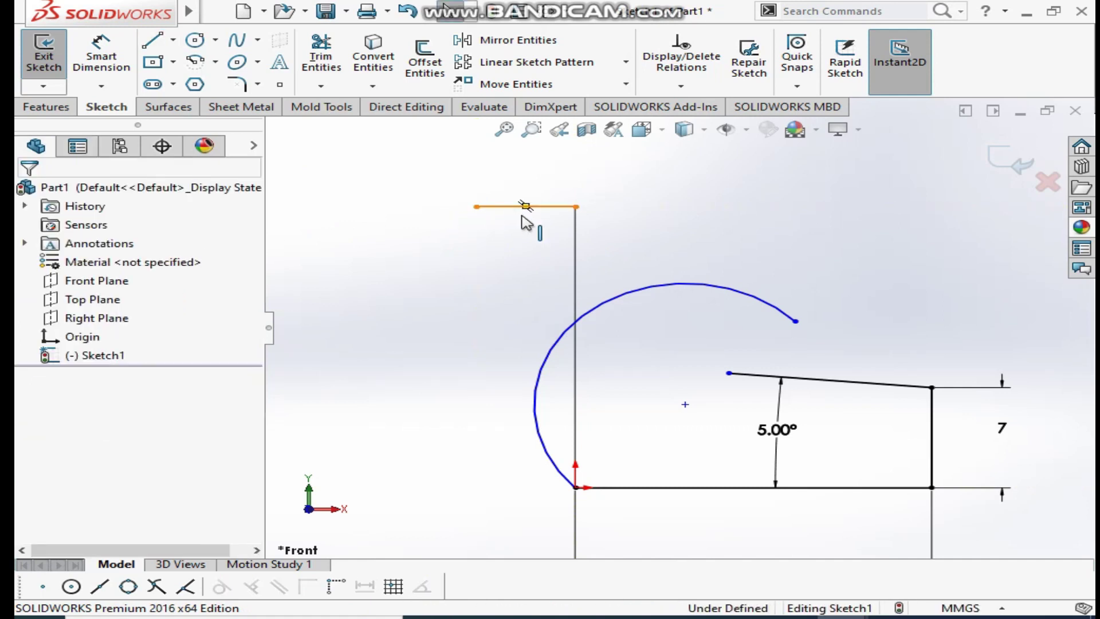
- Delete the short horizontal line above the origin and convert the vertical line to construction geometry
{"action": "left_click", "coordinate": [523, 207]}
{"action": "key", "text": "Delete"}
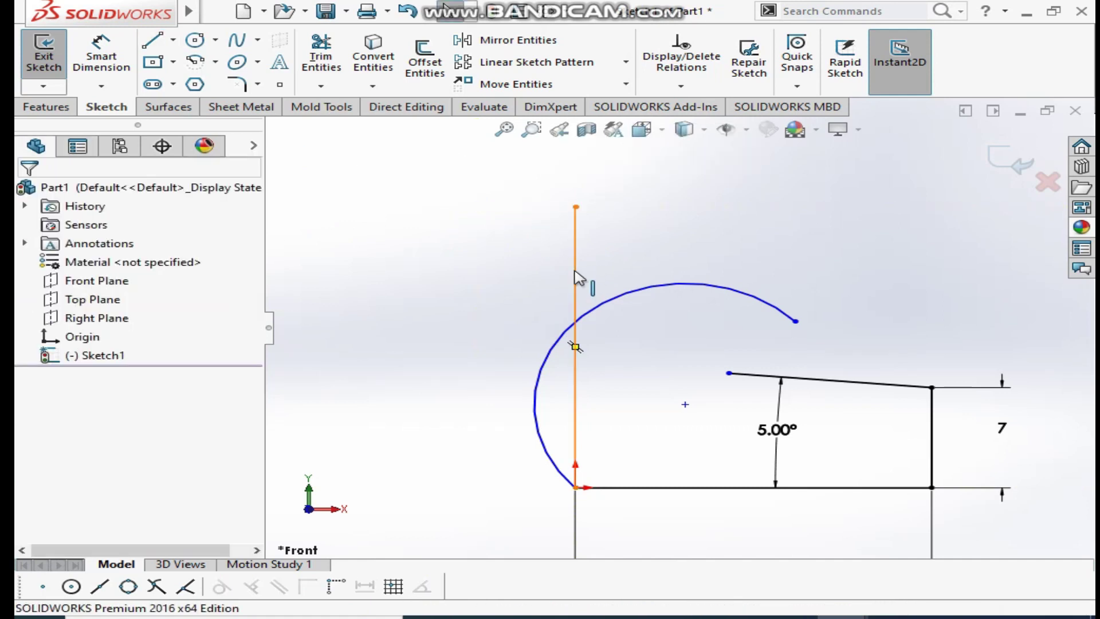
{"action": "left_click", "coordinate": [578, 312]}
{"action": "left_click", "coordinate": [659, 225]}
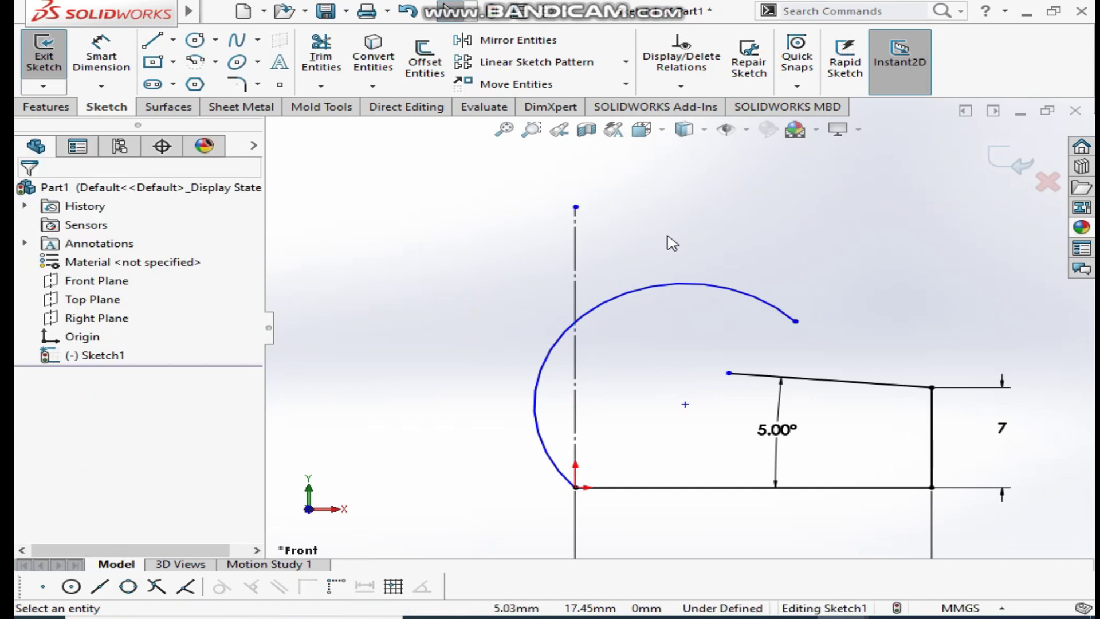
- Make the large arc tangent to the vertical construction line and pull its free end back, clear of the sloped line's start
{"action": "left_click", "coordinate": [579, 318]}
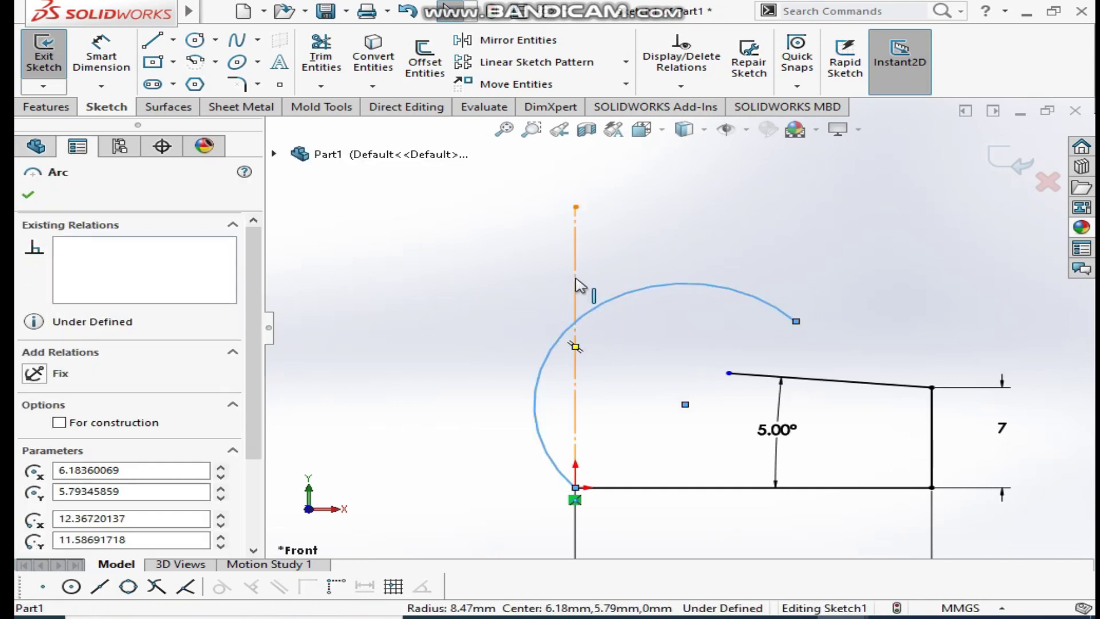
{"action": "left_click", "coordinate": [575, 304], "text": "ctrl"}
{"action": "left_click", "coordinate": [112, 467]}
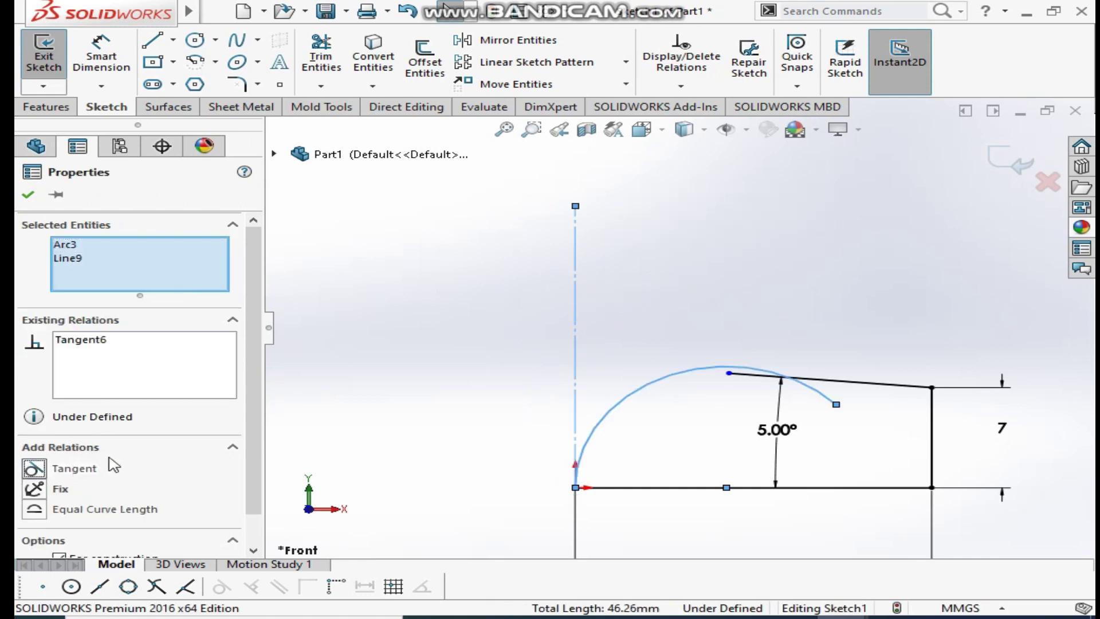
{"action": "left_click", "coordinate": [786, 325]}
{"action": "left_click_drag", "start_coordinate": [835, 404], "coordinate": [672, 338]}
{"action": "left_click", "coordinate": [827, 385]}
- Sketch a convex three-point arc of about 1.76 mm radius from the large arc's end, followed by a concave arc to the sloped line's start
{"action": "scroll", "coordinate": [825, 384], "scroll_direction": "down", "scroll_amount": 2}
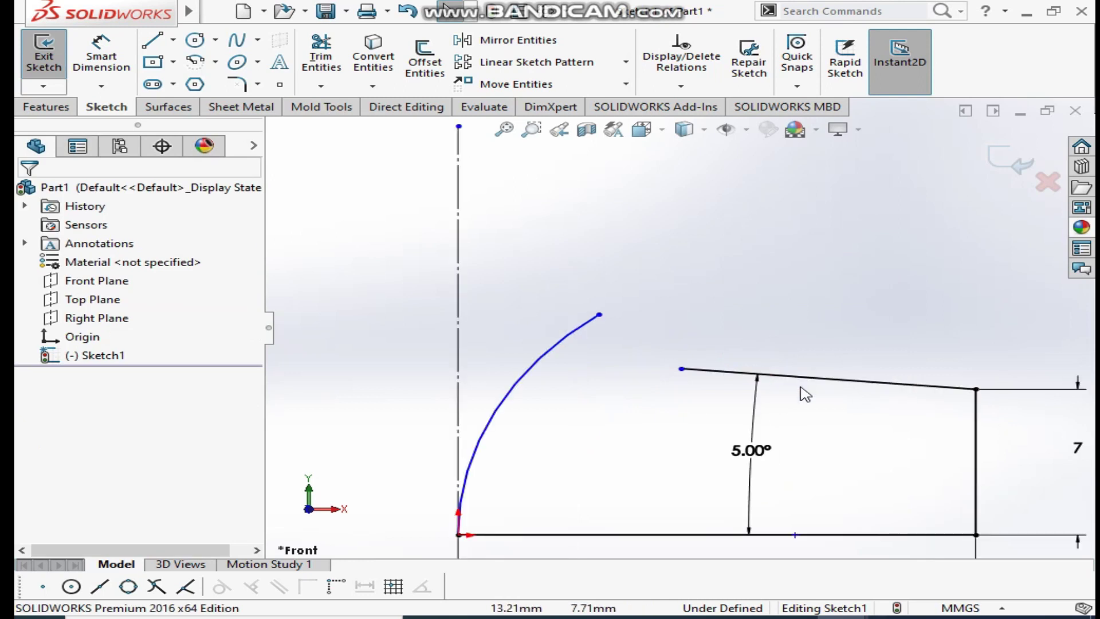
{"action": "scroll", "coordinate": [764, 374], "scroll_direction": "down", "scroll_amount": 2}
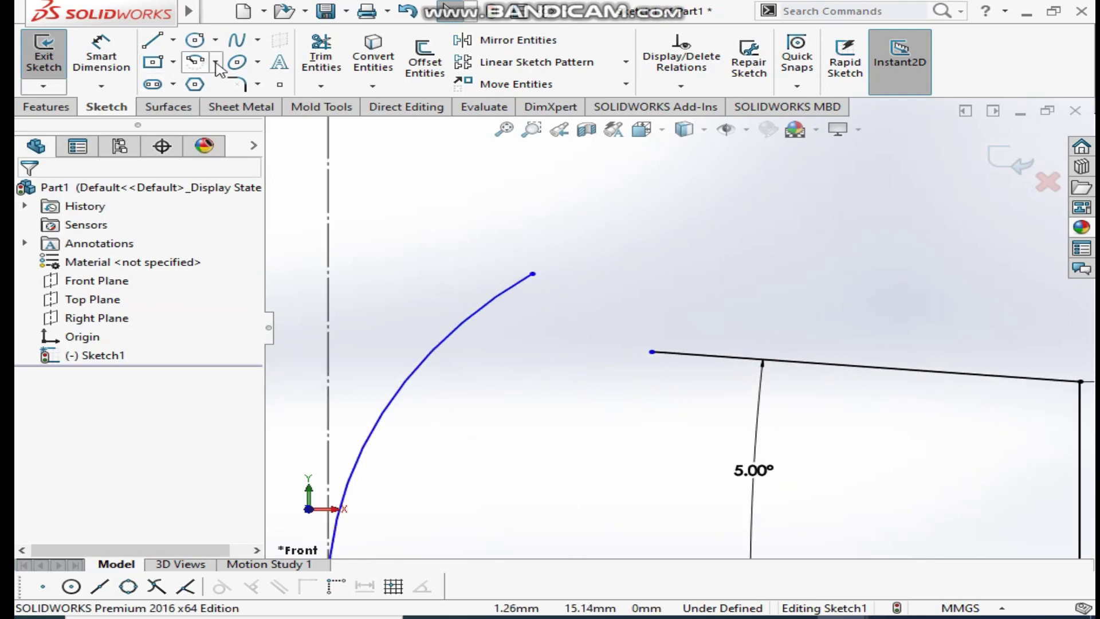
{"action": "left_click", "coordinate": [216, 62]}
{"action": "left_click", "coordinate": [246, 124]}
{"action": "left_click", "coordinate": [533, 274]}
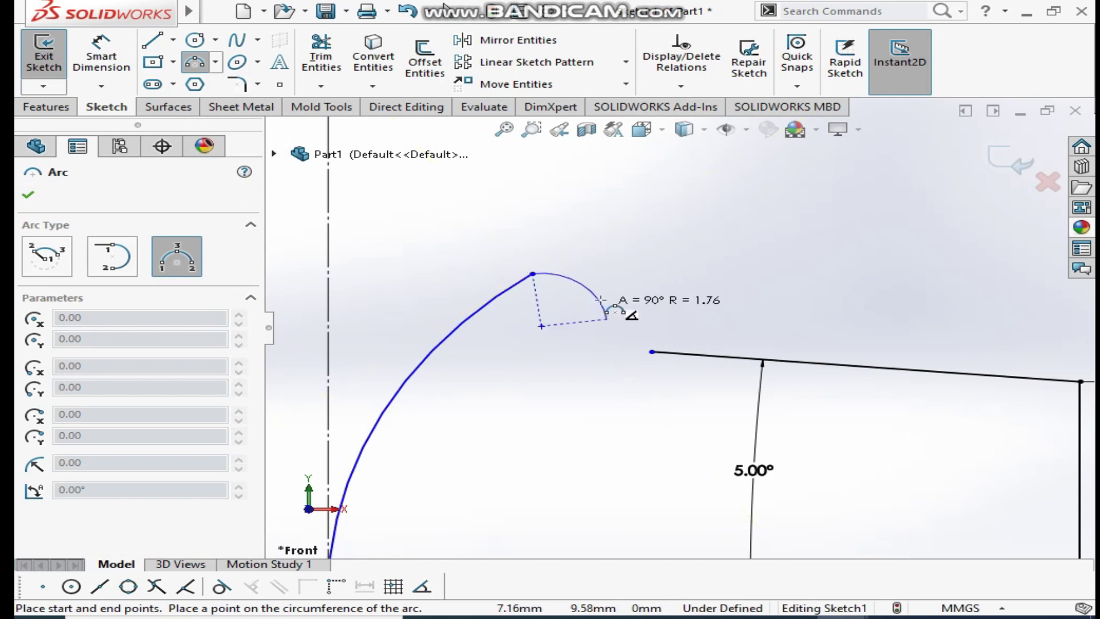
{"action": "left_click", "coordinate": [601, 310]}
{"action": "left_click", "coordinate": [608, 320]}
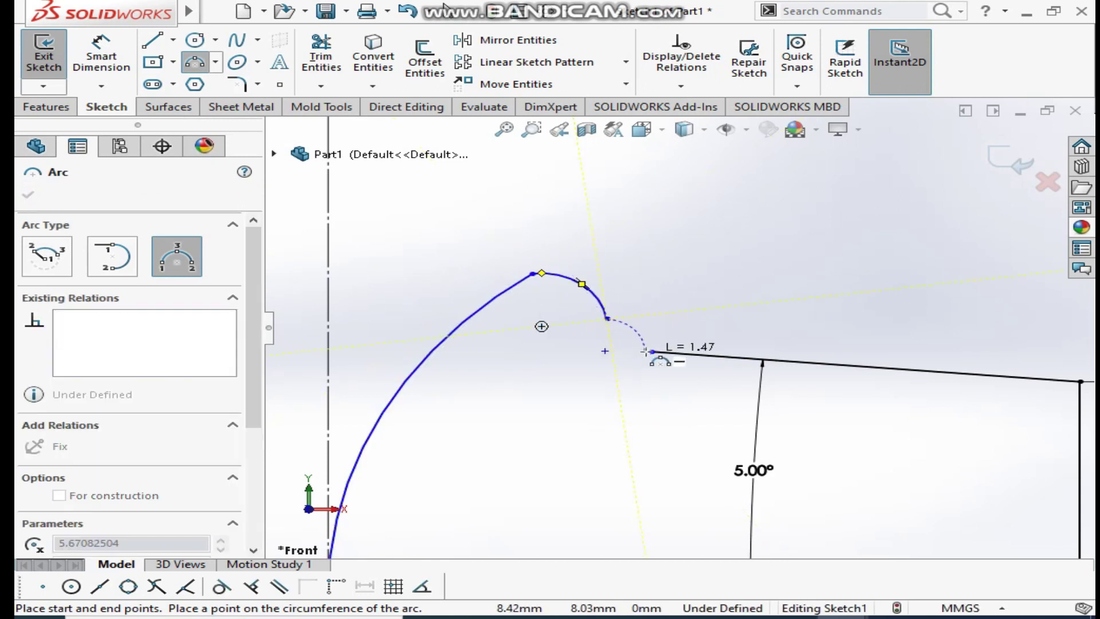
{"action": "left_click", "coordinate": [622, 344]}
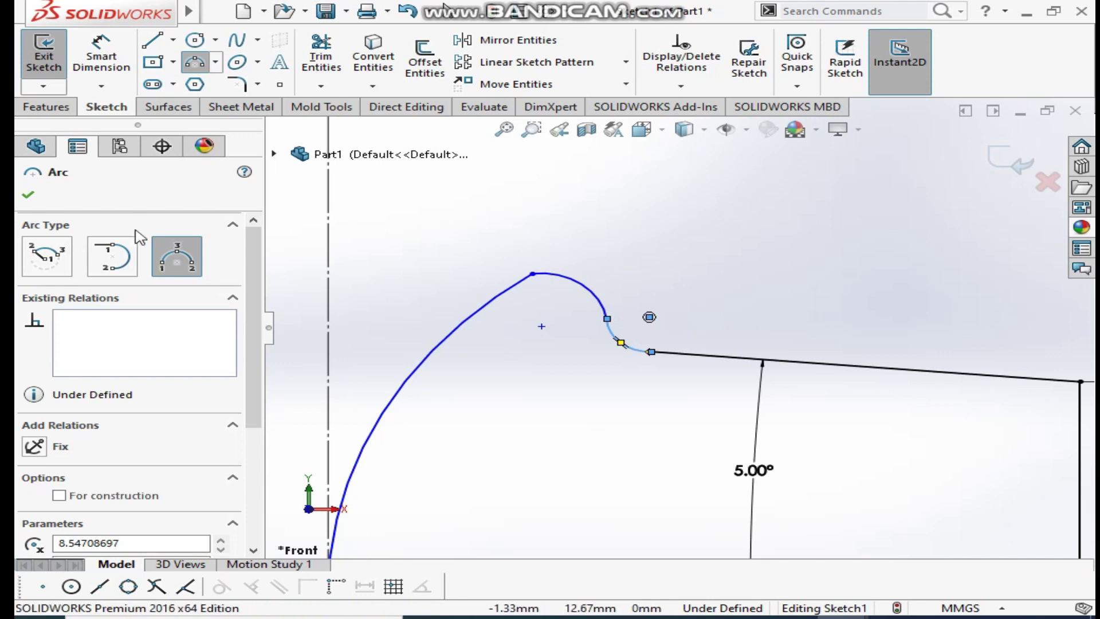
{"action": "left_click", "coordinate": [29, 198]}
- Try to dimension the convex arc's centre 12 mm from the 7 mm vertical line, and undo the value
{"action": "scroll", "coordinate": [593, 293], "scroll_direction": "down", "scroll_amount": 3}
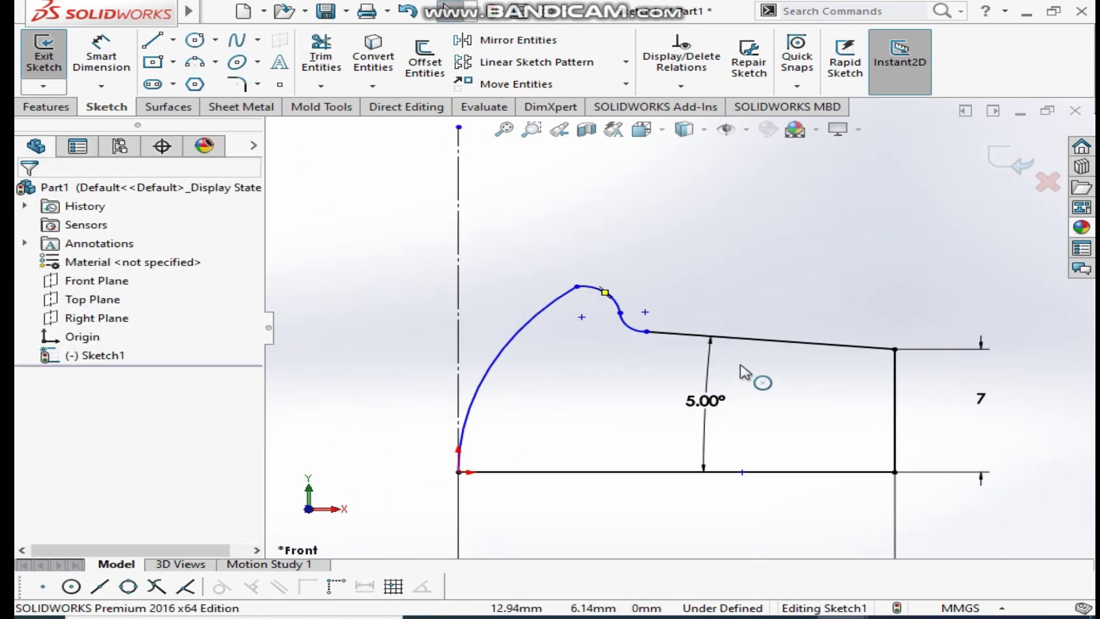
{"action": "left_click", "coordinate": [108, 57]}
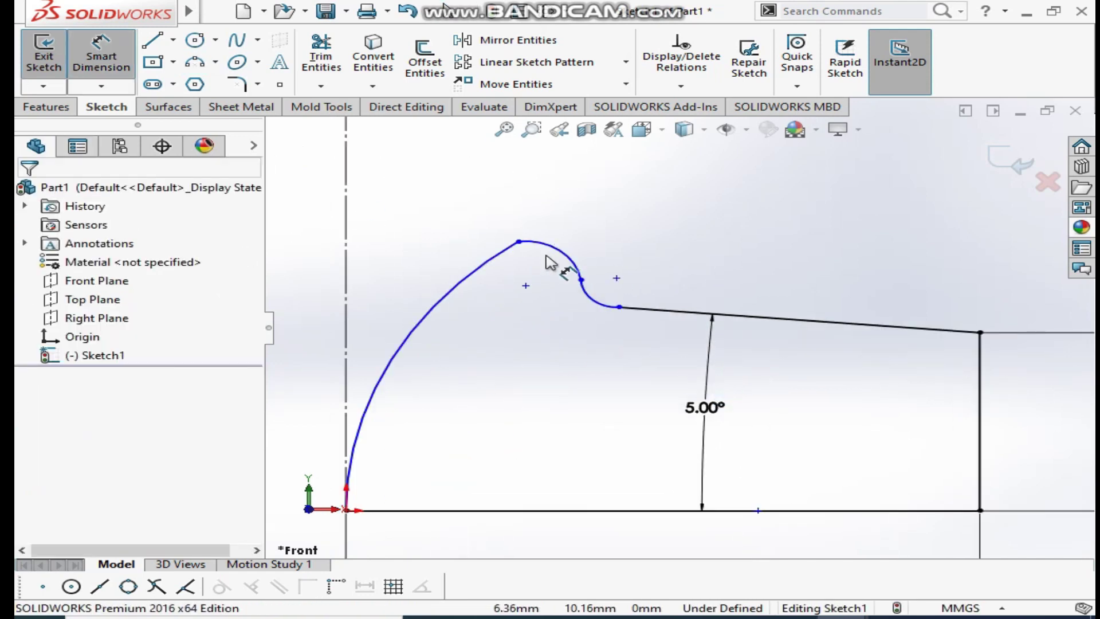
{"action": "left_click", "coordinate": [526, 285]}
{"action": "left_click", "coordinate": [980, 427]}
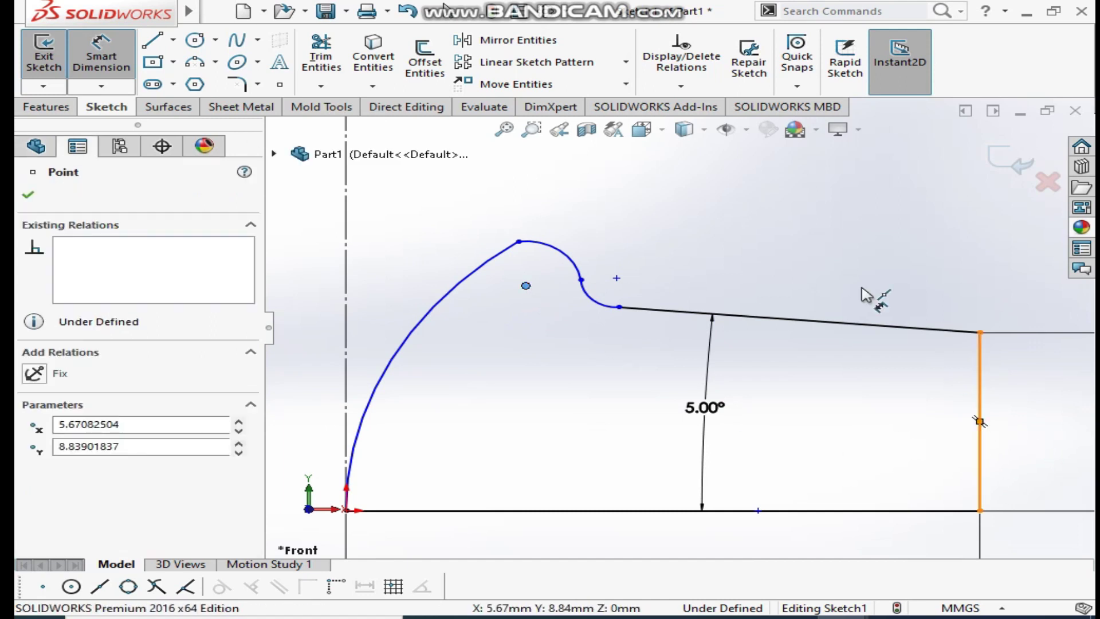
{"action": "left_click", "coordinate": [805, 207]}
{"action": "type", "text": "12"}
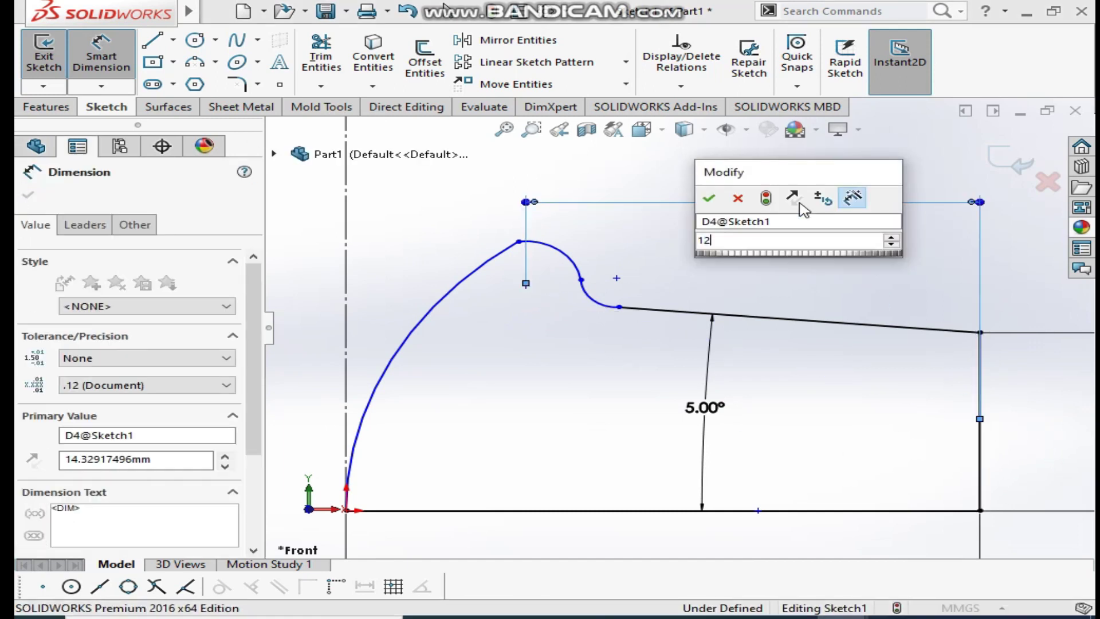
{"action": "key", "text": "Return"}
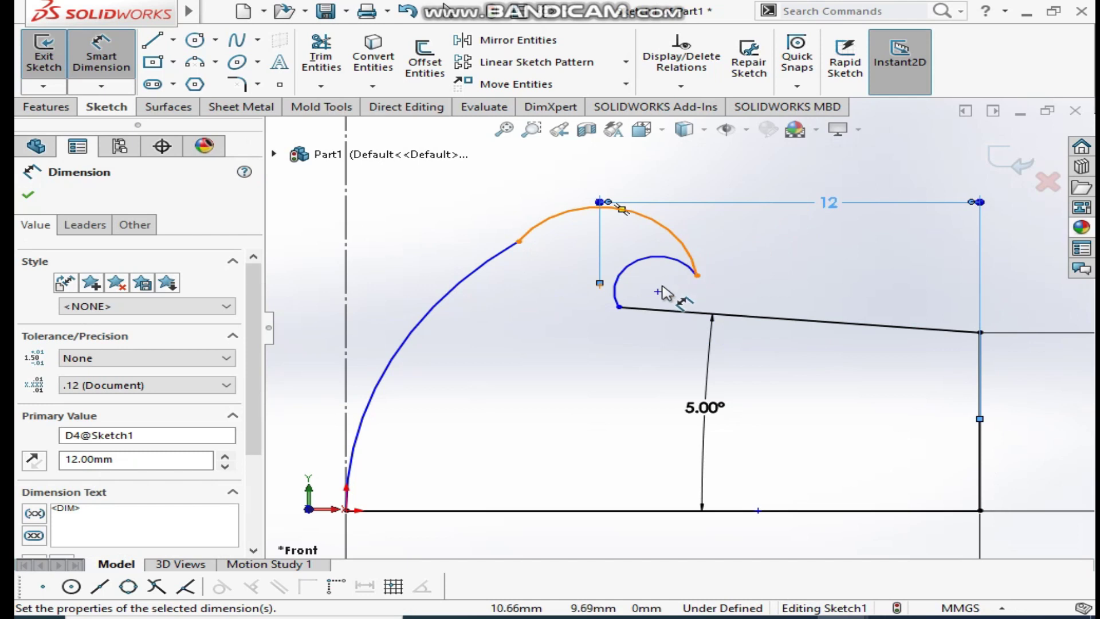
{"action": "key", "text": "Escape"}
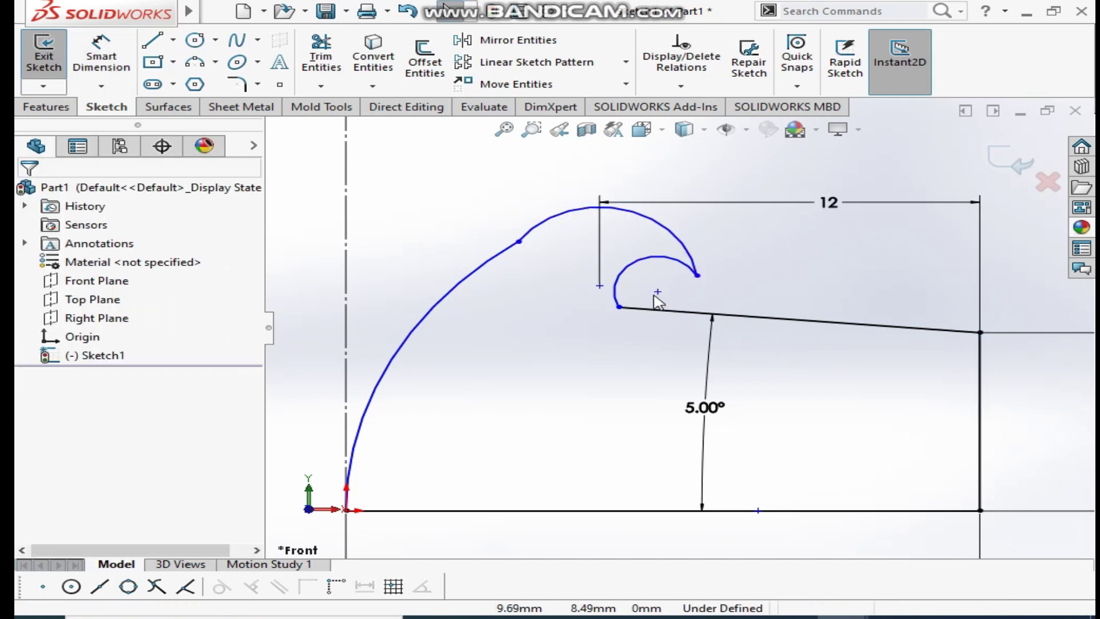
{"action": "key", "text": "ctrl+z"}
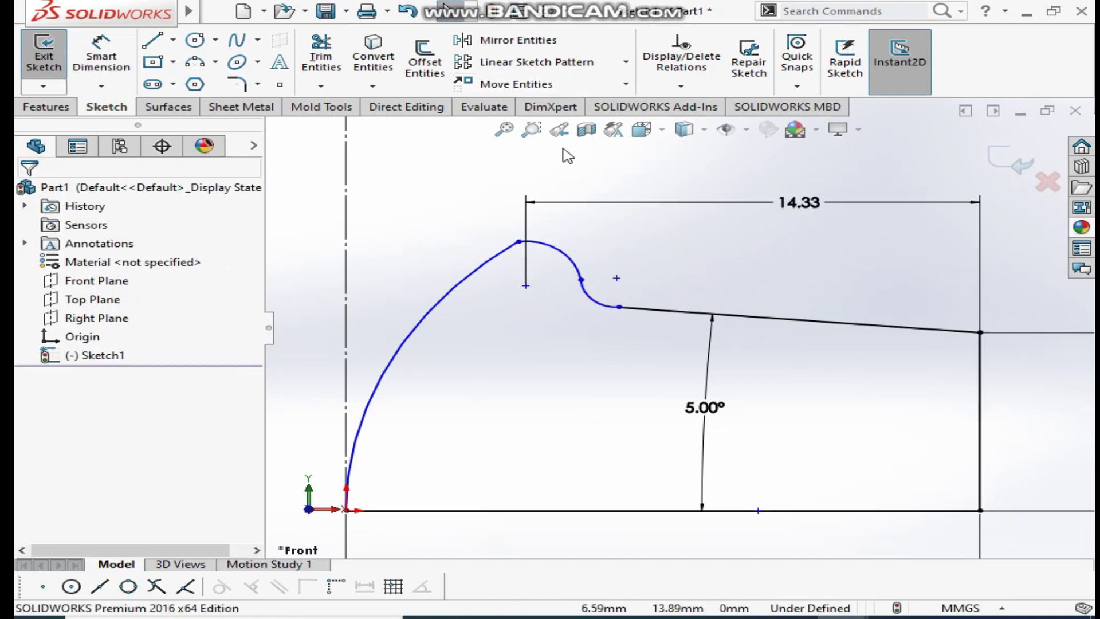
- Delete the horizontal dimension between the convex arc's centre and the 7 mm vertical line
{"action": "left_click", "coordinate": [828, 211]}
{"action": "left_click", "coordinate": [465, 233]}
{"action": "left_click", "coordinate": [809, 210]}
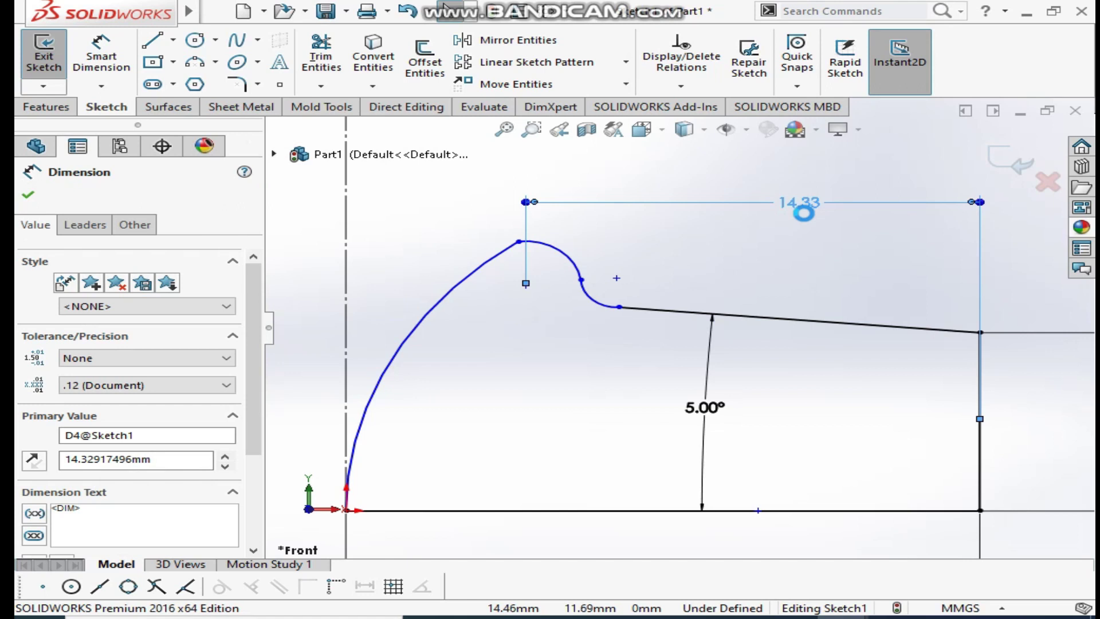
{"action": "key", "text": "Delete"}
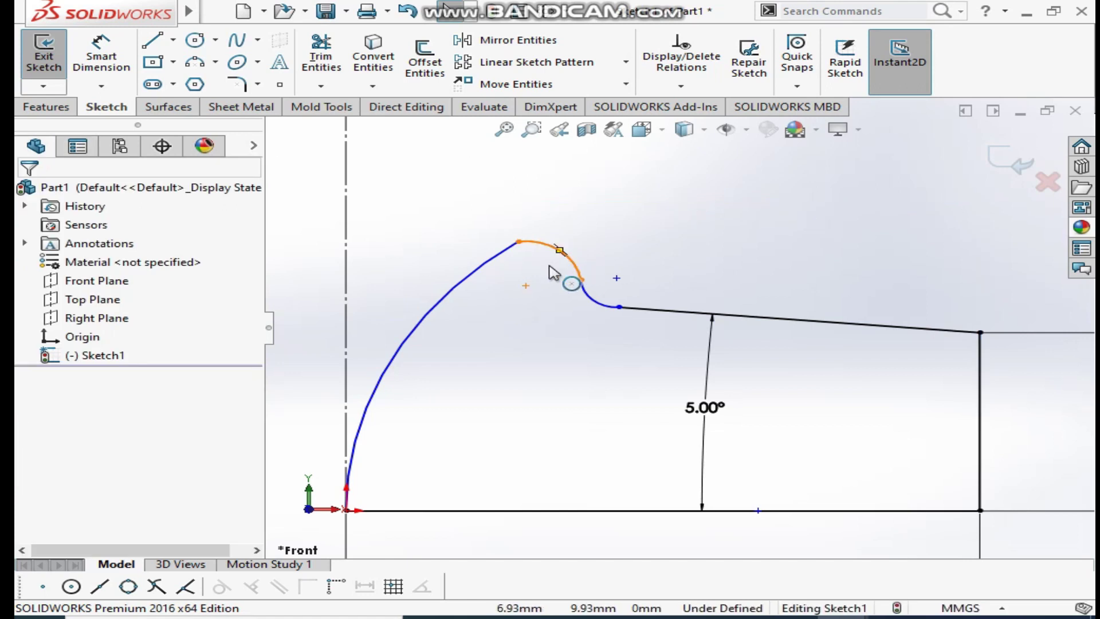
- Add Tangent relations joining the convex arc to the large arc and to the small concave arc
{"action": "left_click", "coordinate": [567, 266]}
{"action": "left_click", "coordinate": [577, 284], "text": "ctrl"}
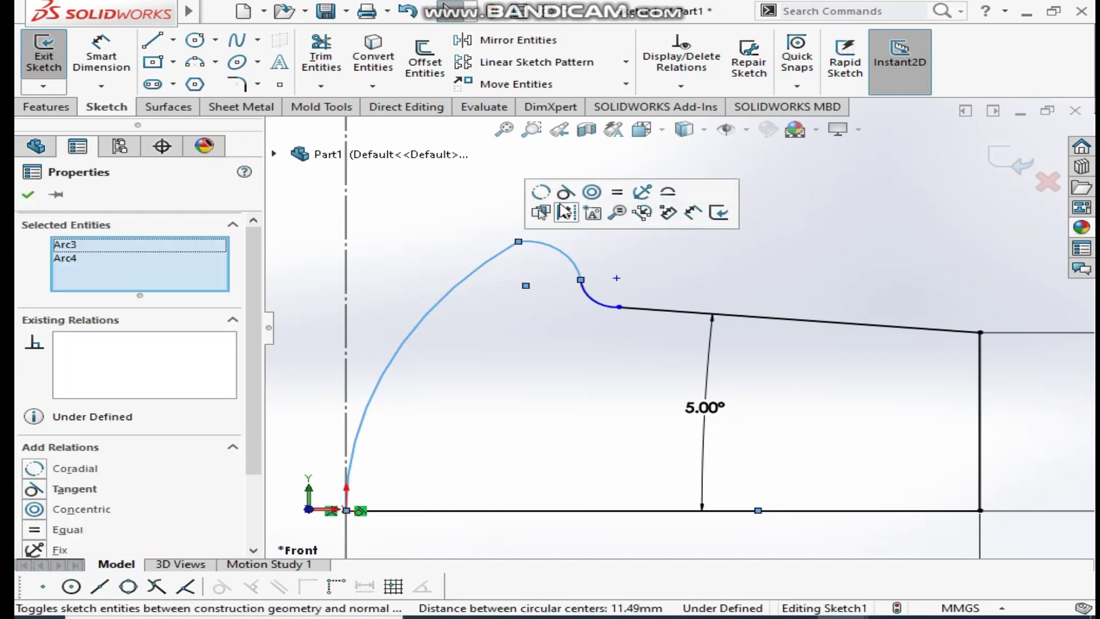
{"action": "left_click", "coordinate": [565, 194]}
{"action": "left_click", "coordinate": [601, 242]}
{"action": "left_click", "coordinate": [581, 271]}
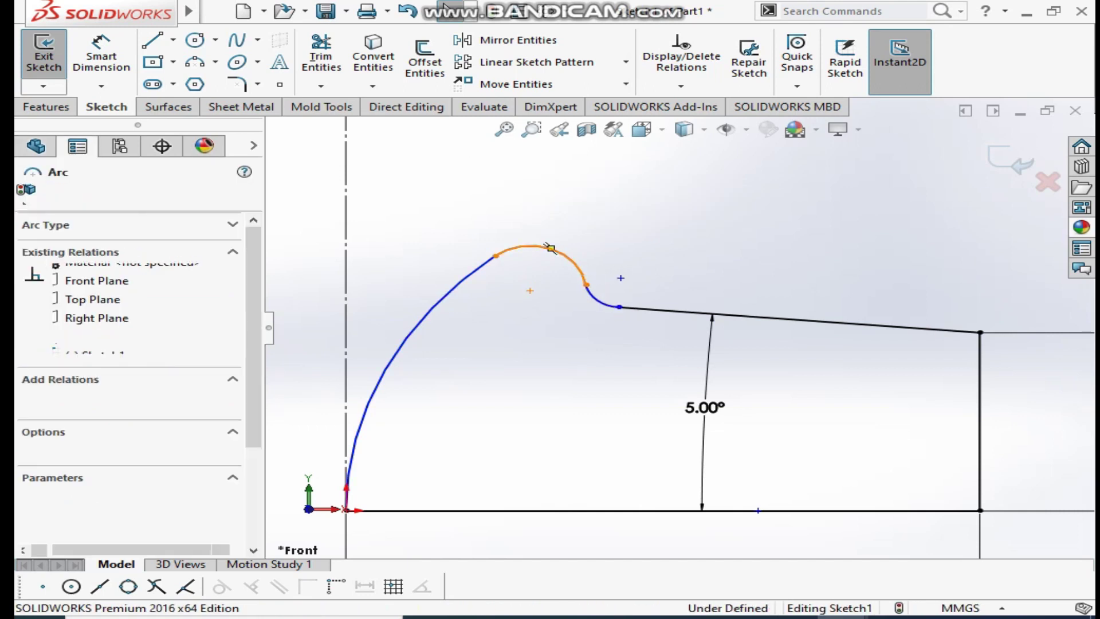
{"action": "left_click", "coordinate": [609, 308], "text": "ctrl"}
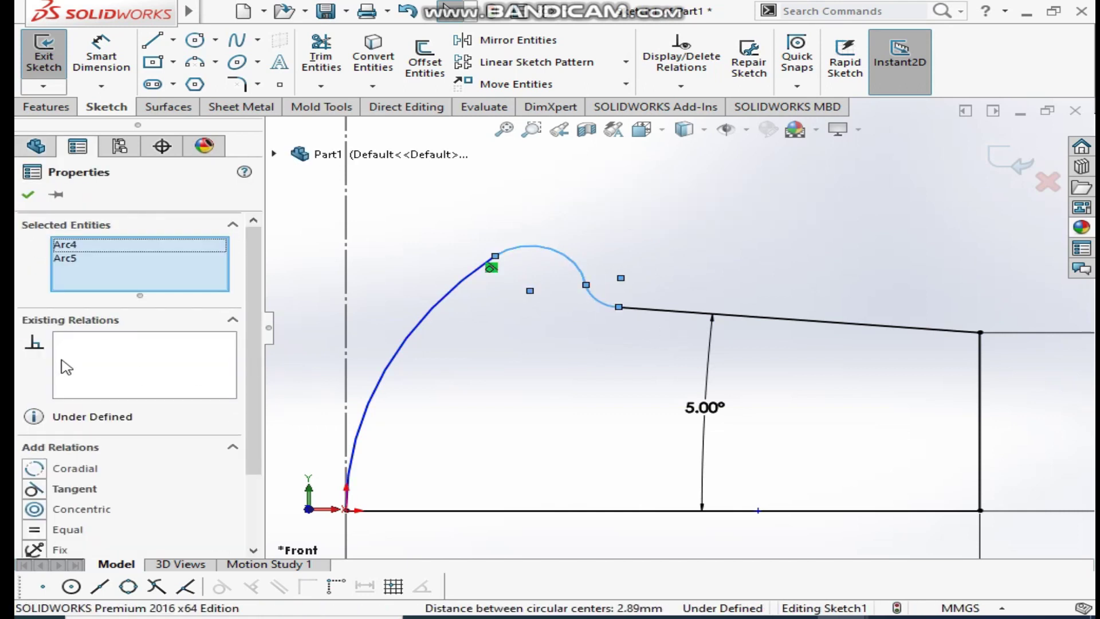
{"action": "left_click", "coordinate": [634, 397]}
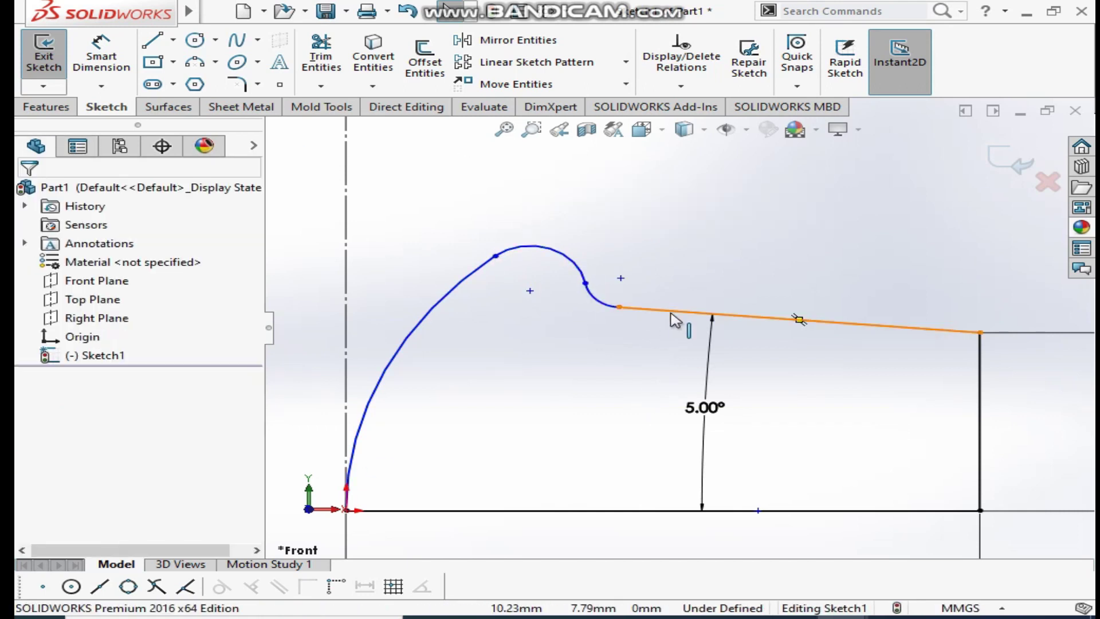
- Make the small concave arc tangent to the sloped line
{"action": "left_click", "coordinate": [798, 319]}
{"action": "left_click", "coordinate": [599, 301], "text": "ctrl"}
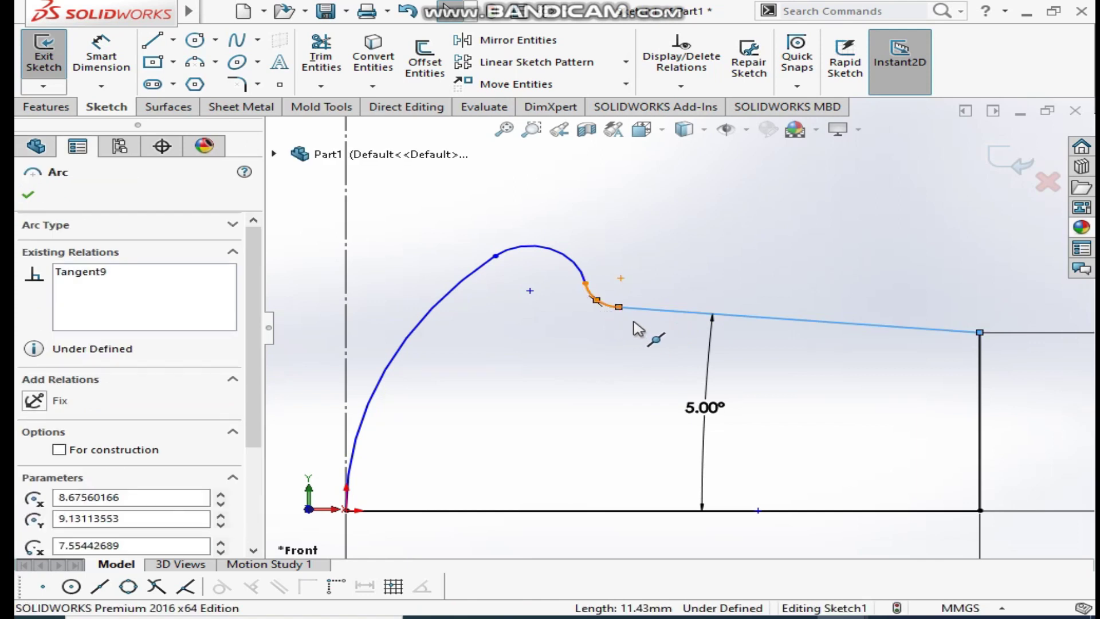
{"action": "left_click", "coordinate": [606, 338]}
{"action": "left_click", "coordinate": [606, 310]}
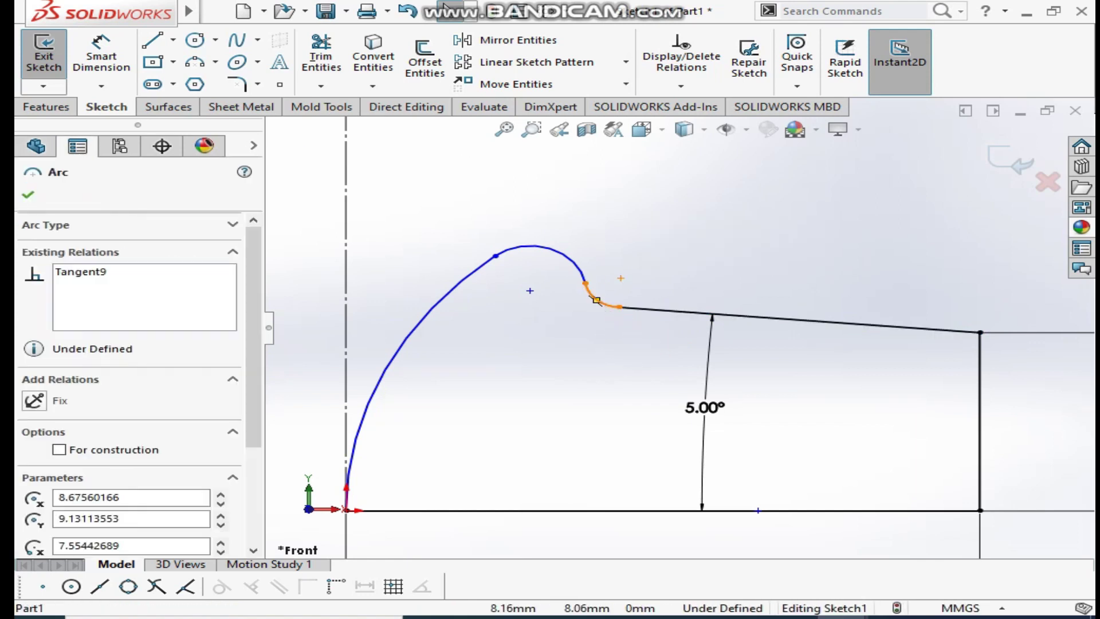
{"action": "left_click", "coordinate": [644, 309], "text": "ctrl"}
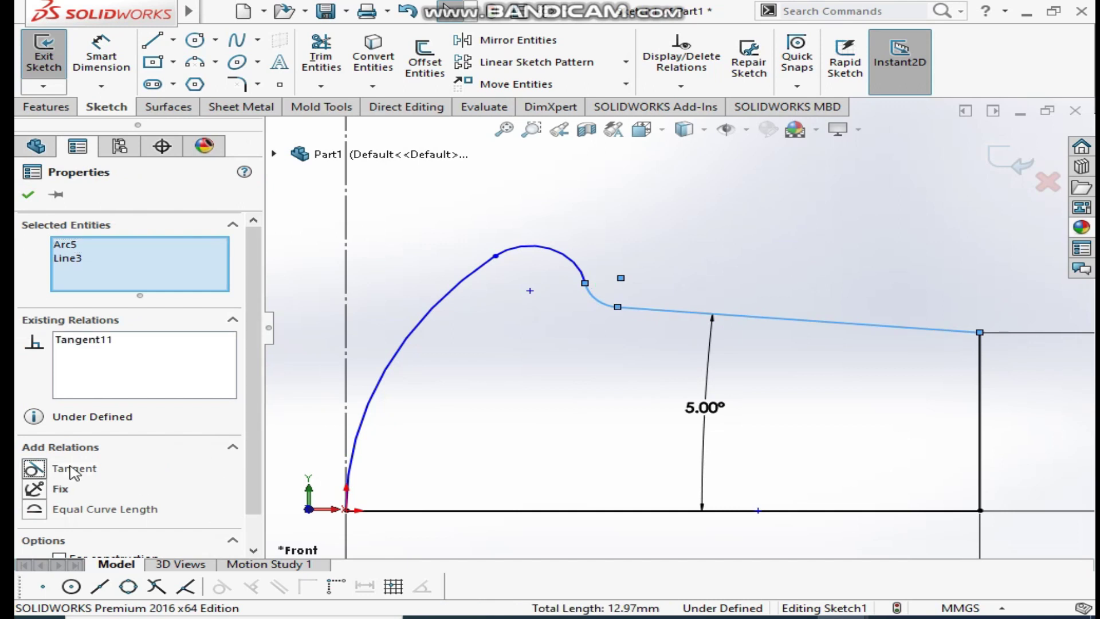
{"action": "left_click", "coordinate": [510, 388]}
- Dimension the horizontal distance from the convex arc's centre to the 7 mm vertical line as 12 mm
{"action": "left_click", "coordinate": [107, 72]}
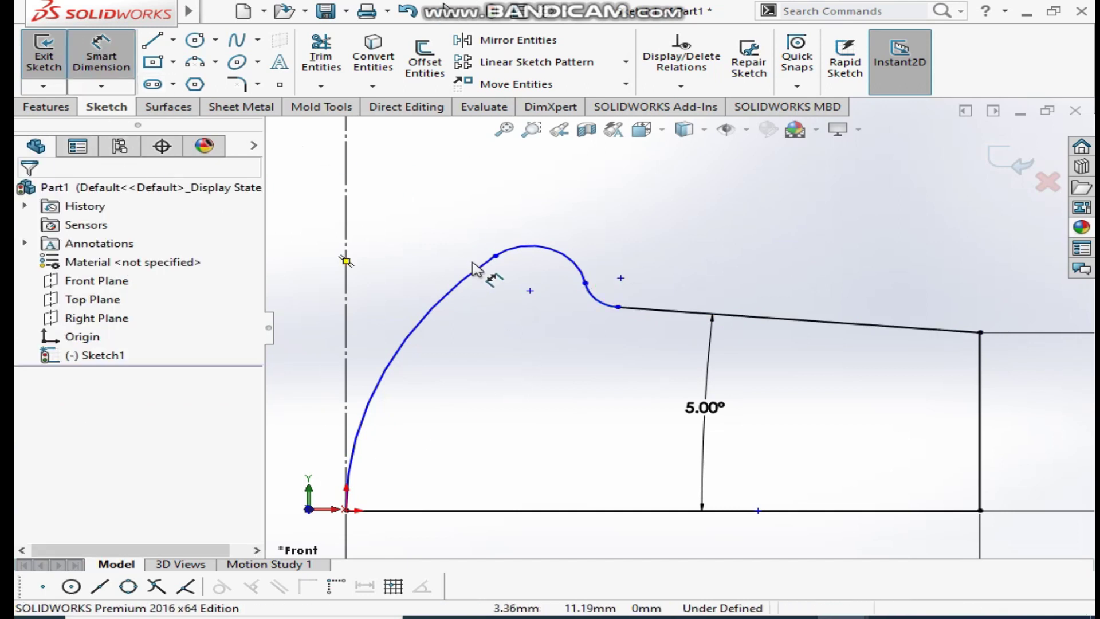
{"action": "left_click", "coordinate": [530, 290]}
{"action": "left_click", "coordinate": [981, 414]}
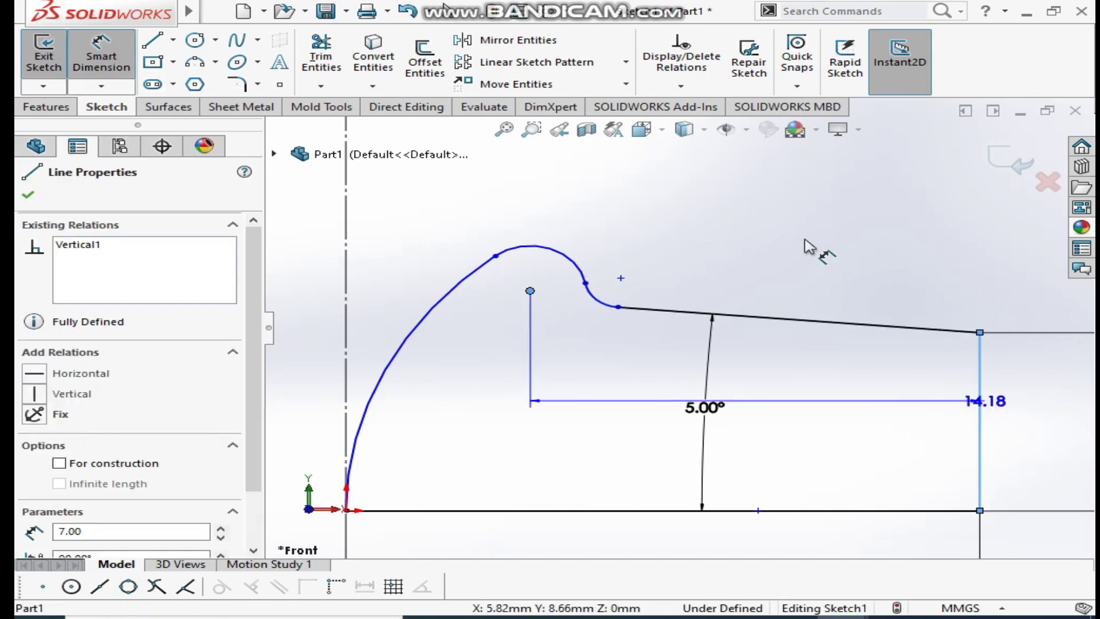
{"action": "left_click", "coordinate": [808, 247]}
{"action": "type", "text": "12"}
{"action": "key", "text": "Return"}
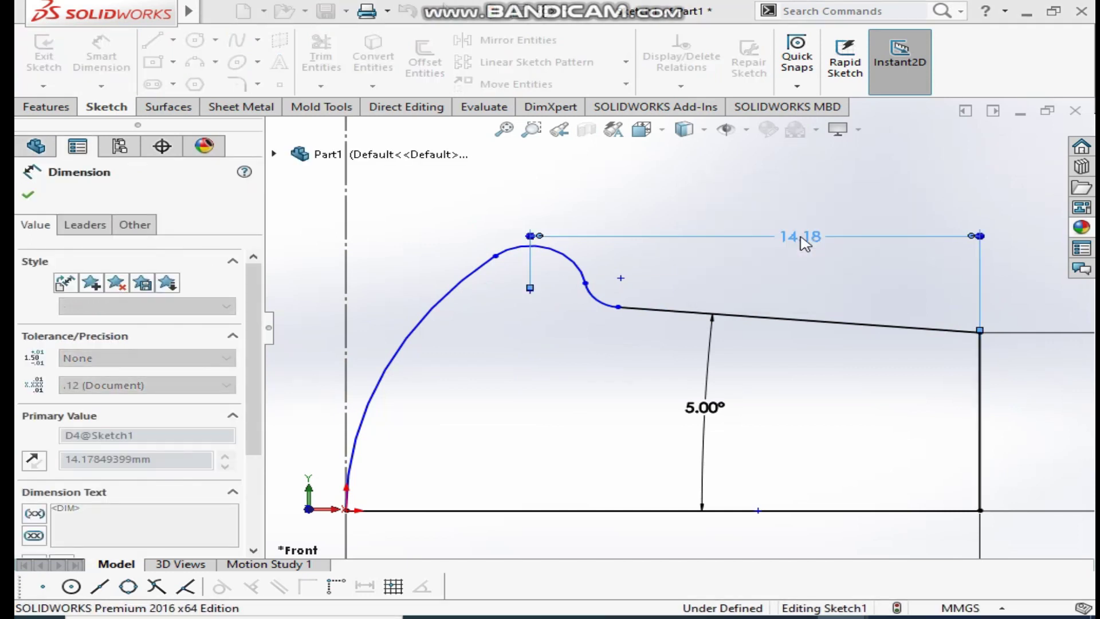
{"action": "left_click", "coordinate": [692, 360]}
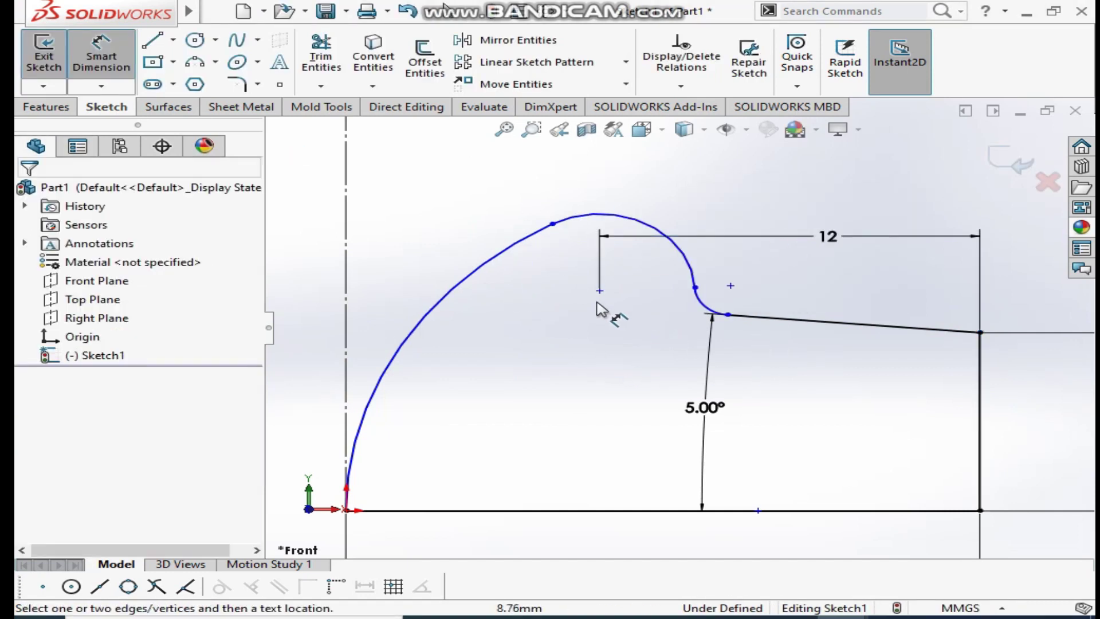
- Dimension the height from the horizontal base line to the convex arc's highest point as 16 mm
{"action": "scroll", "coordinate": [602, 383], "scroll_direction": "up", "scroll_amount": 2}
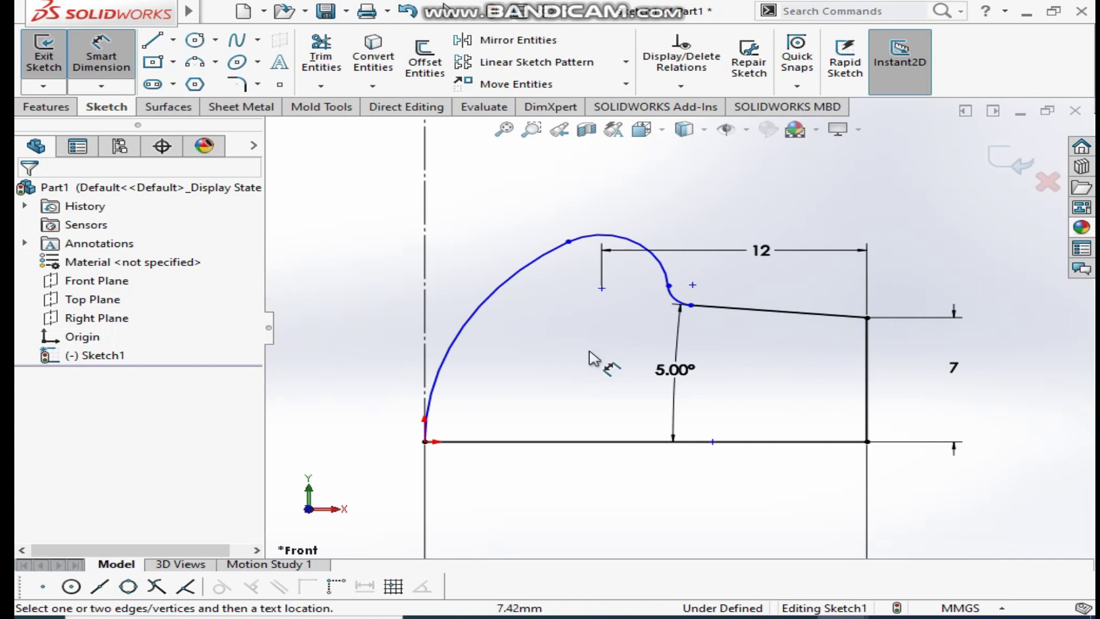
{"action": "left_click", "coordinate": [557, 442]}
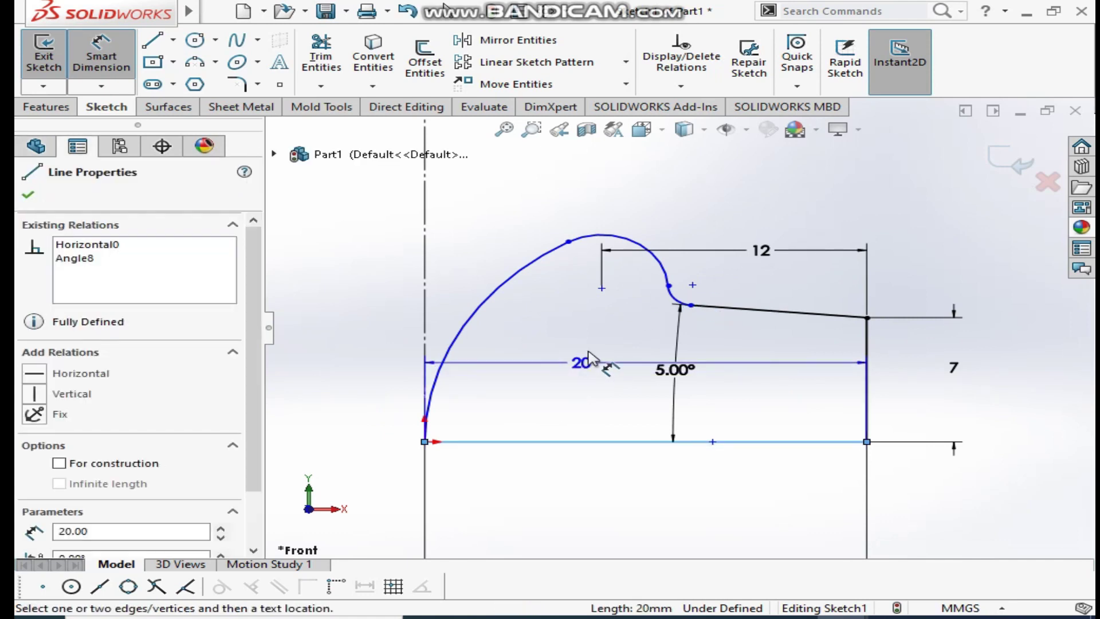
{"action": "left_click", "coordinate": [627, 240]}
{"action": "left_click", "coordinate": [309, 330]}
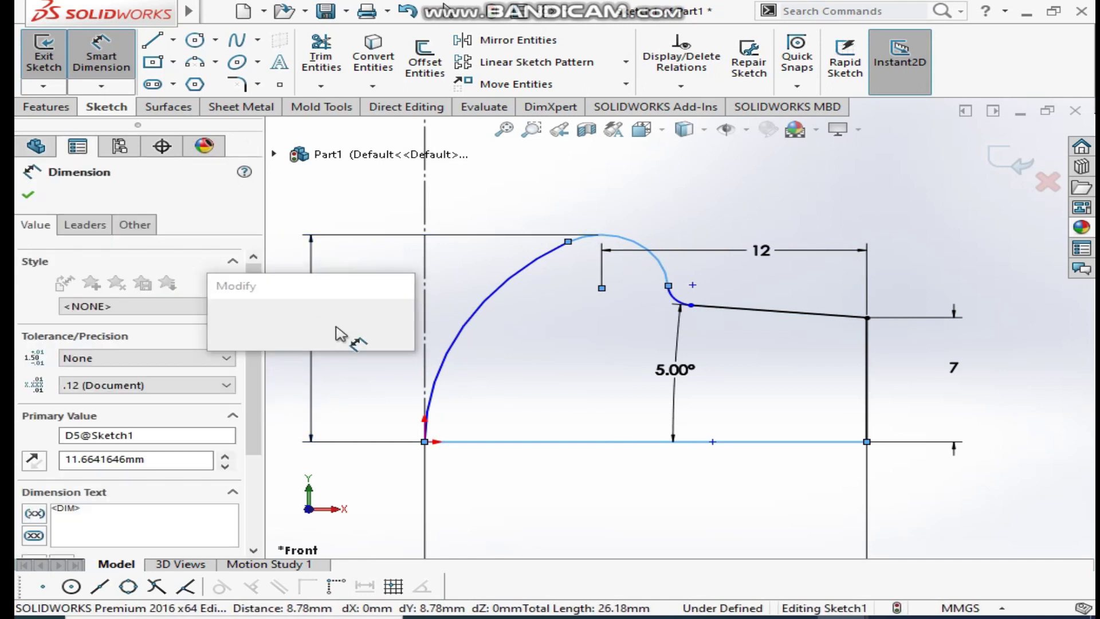
{"action": "type", "text": "16"}
{"action": "key", "text": "Return"}
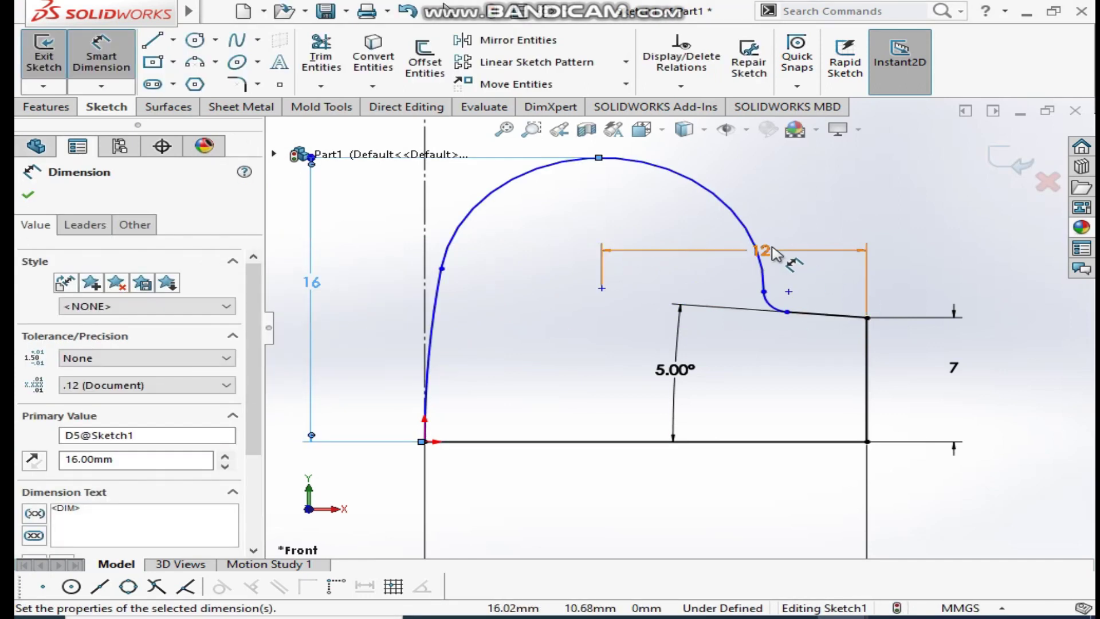
- Dimension the convex arc's radius as 2.5 mm
{"action": "left_click", "coordinate": [755, 219]}
{"action": "left_click", "coordinate": [770, 173]}
{"action": "type", "text": "2.5"}
{"action": "key", "text": "Return"}
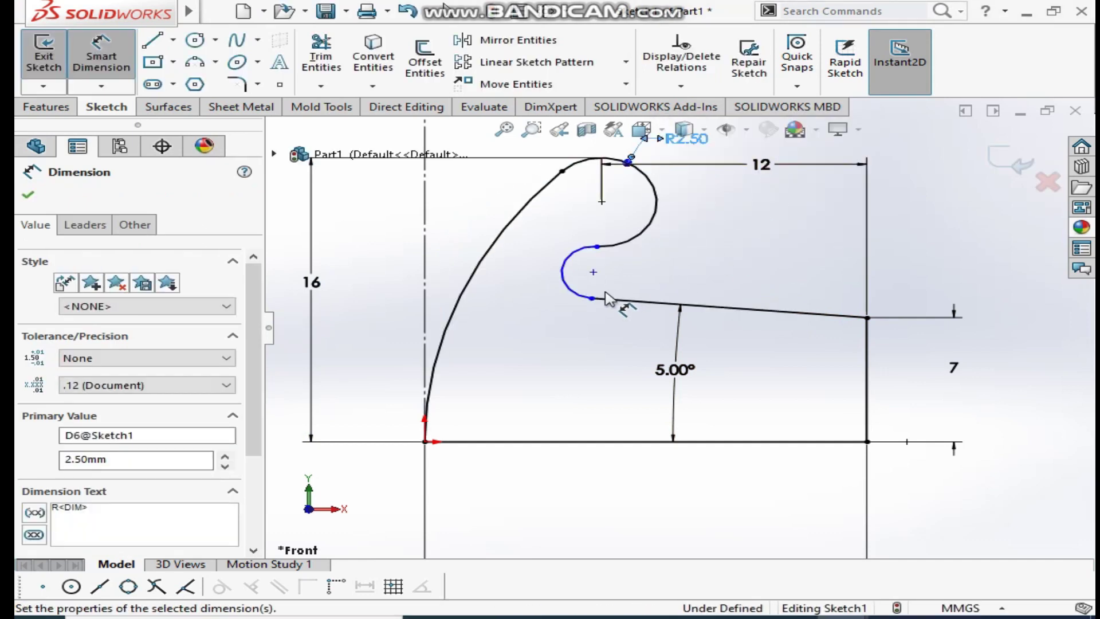
- Dimension the small concave arc's radius as 2.5 mm
{"action": "left_click", "coordinate": [569, 304]}
{"action": "left_click", "coordinate": [568, 347]}
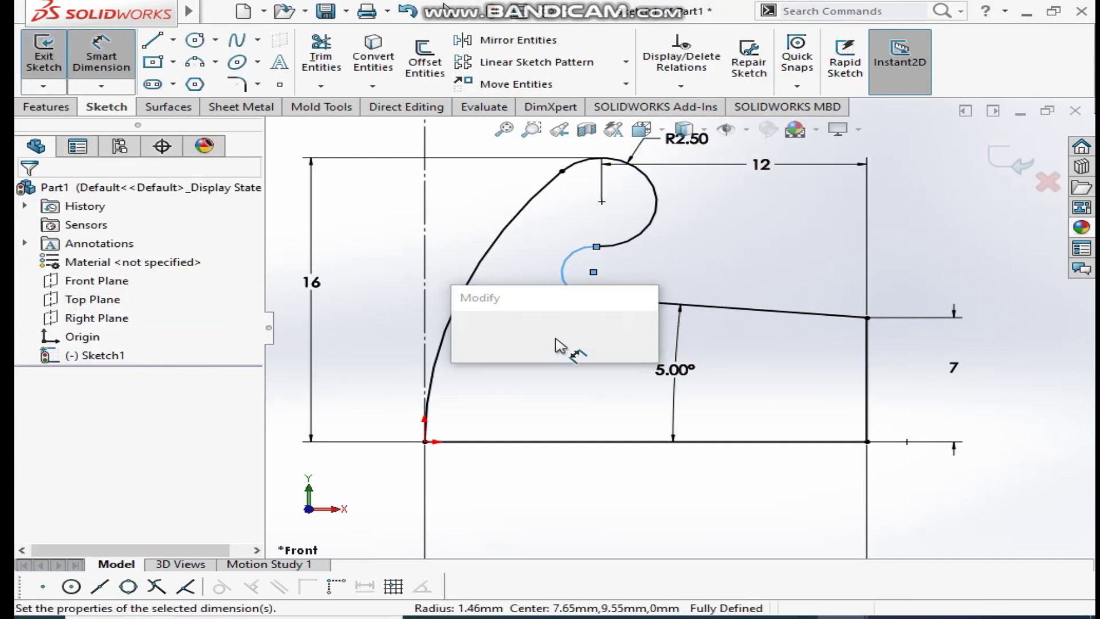
{"action": "type", "text": "2.5"}
{"action": "key", "text": "Return"}
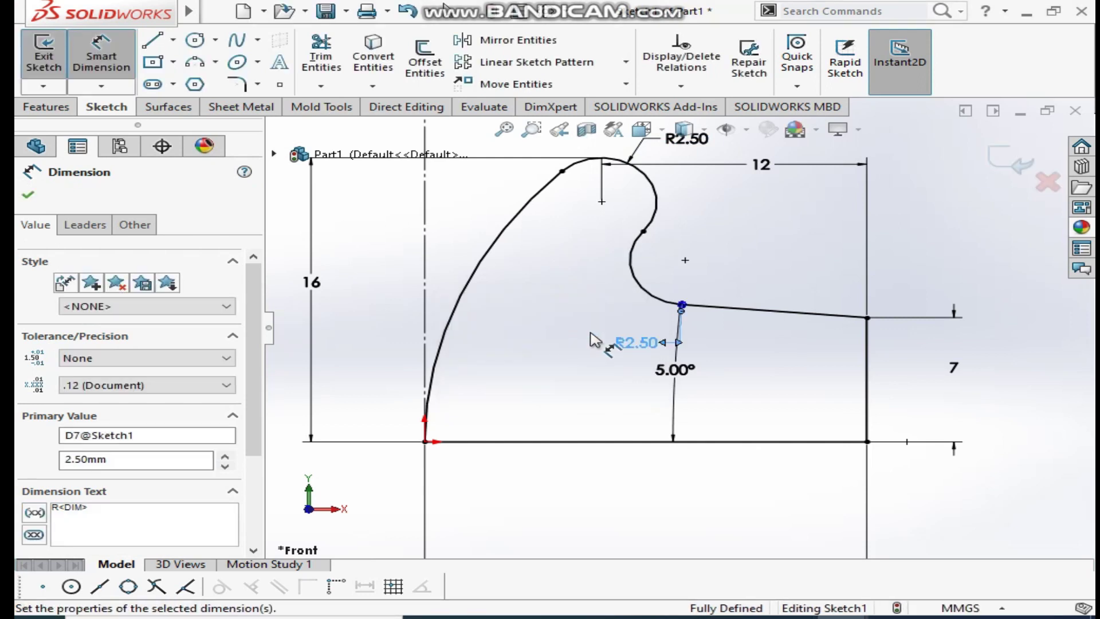
{"action": "left_click", "coordinate": [28, 195]}
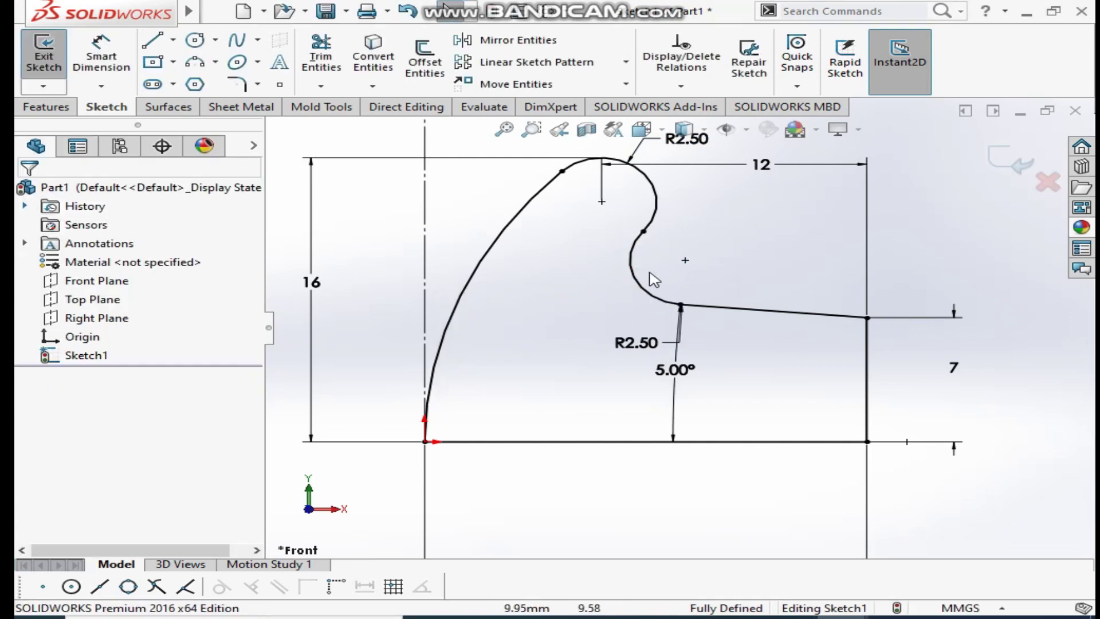
{"action": "left_click", "coordinate": [705, 358]}
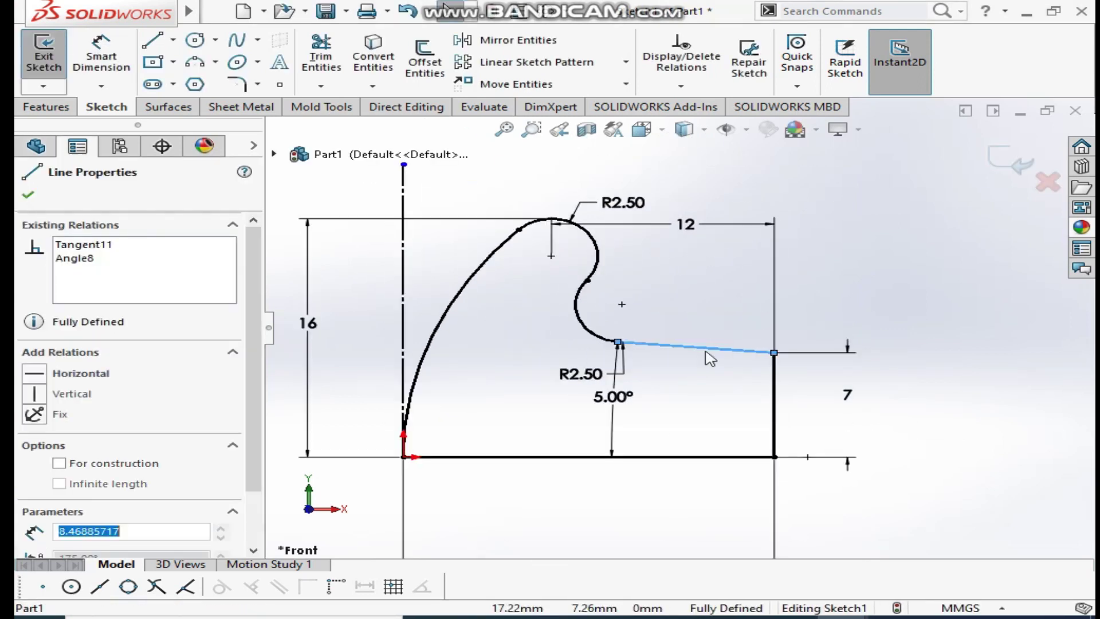
{"action": "key", "text": "Escape"}
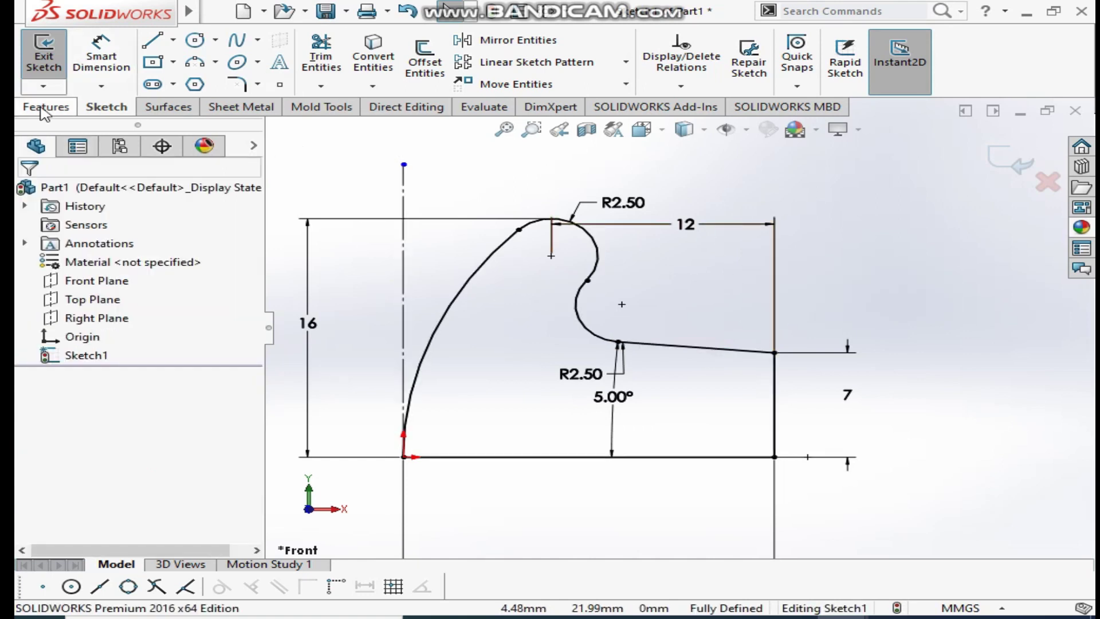
- Revolve the closed half-profile 360 degrees about its horizontal base line
{"action": "left_click", "coordinate": [43, 108]}
{"action": "left_click", "coordinate": [116, 77]}
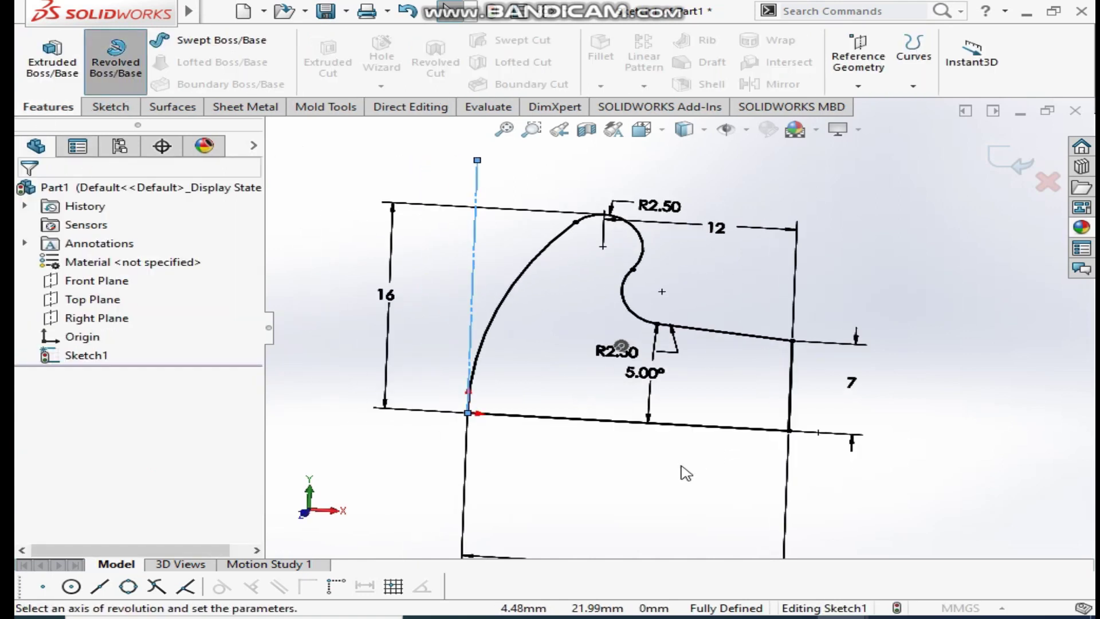
{"action": "left_click", "coordinate": [735, 390]}
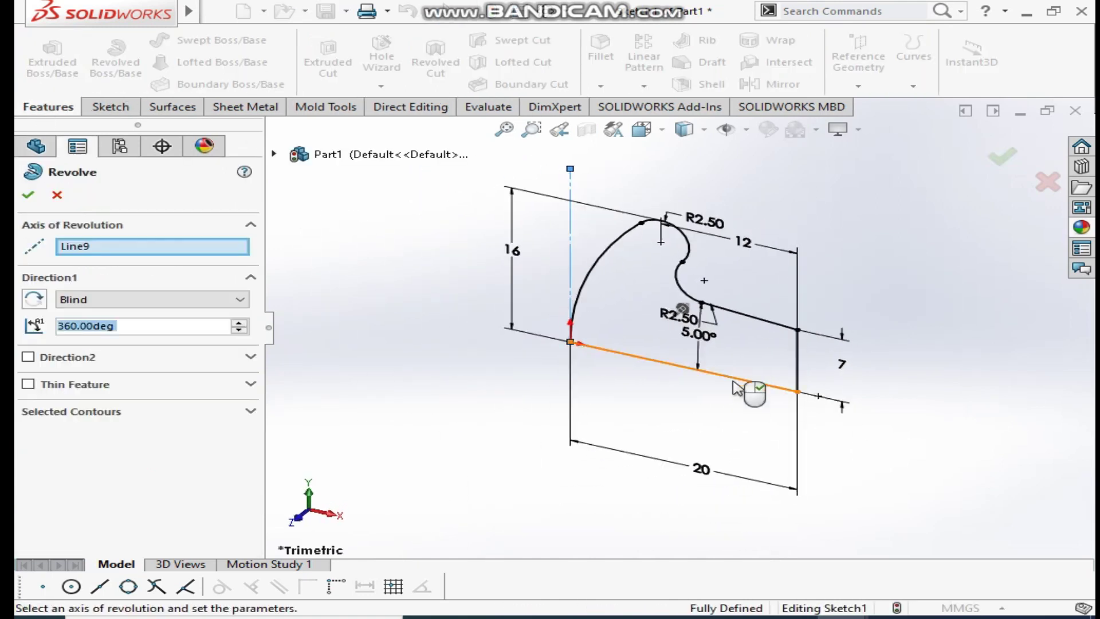
{"action": "left_click", "coordinate": [28, 197]}
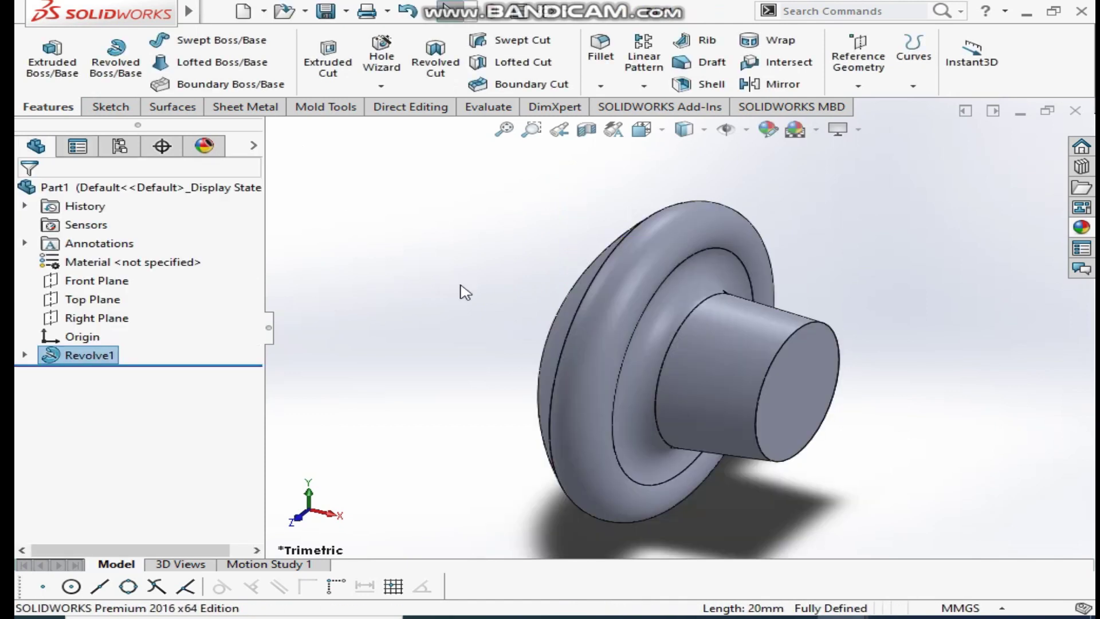
{"action": "left_click", "coordinate": [92, 300]}
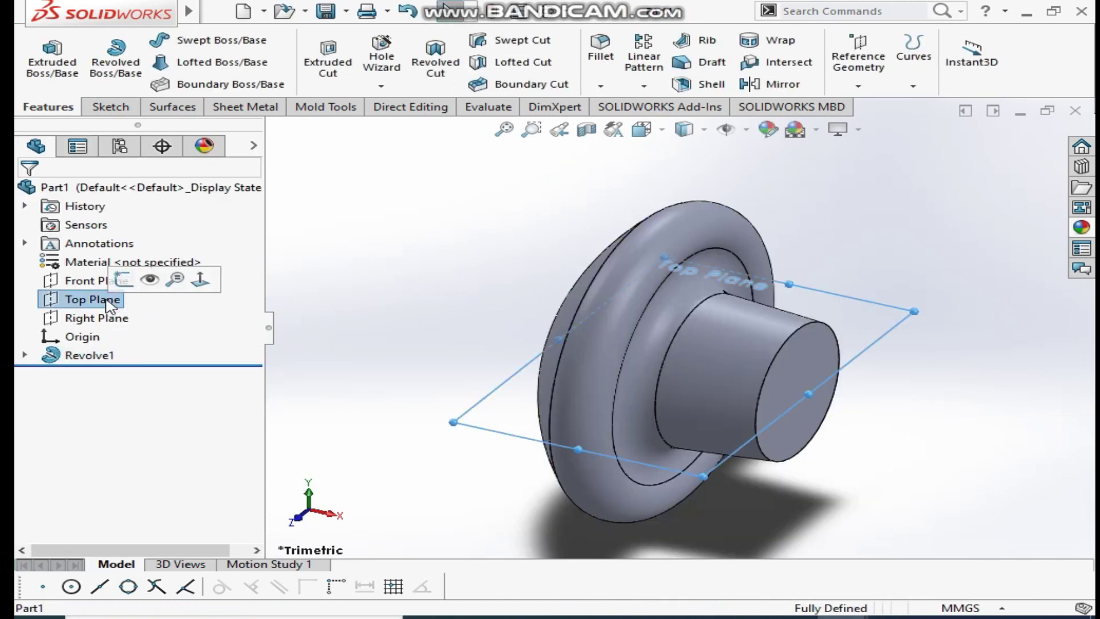
{"action": "left_click", "coordinate": [88, 283]}
{"action": "left_click", "coordinate": [74, 321]}
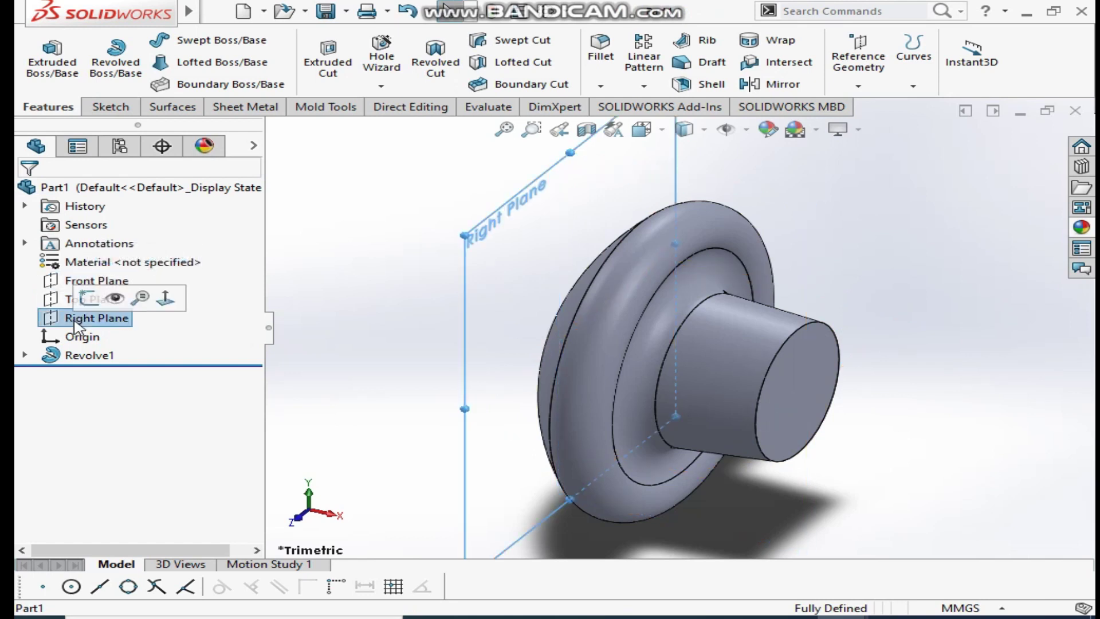
- Sketch a circle about 51 mm in diameter on the stem's flat end face, centred on the origin and larger than the knob
{"action": "left_click", "coordinate": [813, 386]}
{"action": "left_click", "coordinate": [886, 327]}
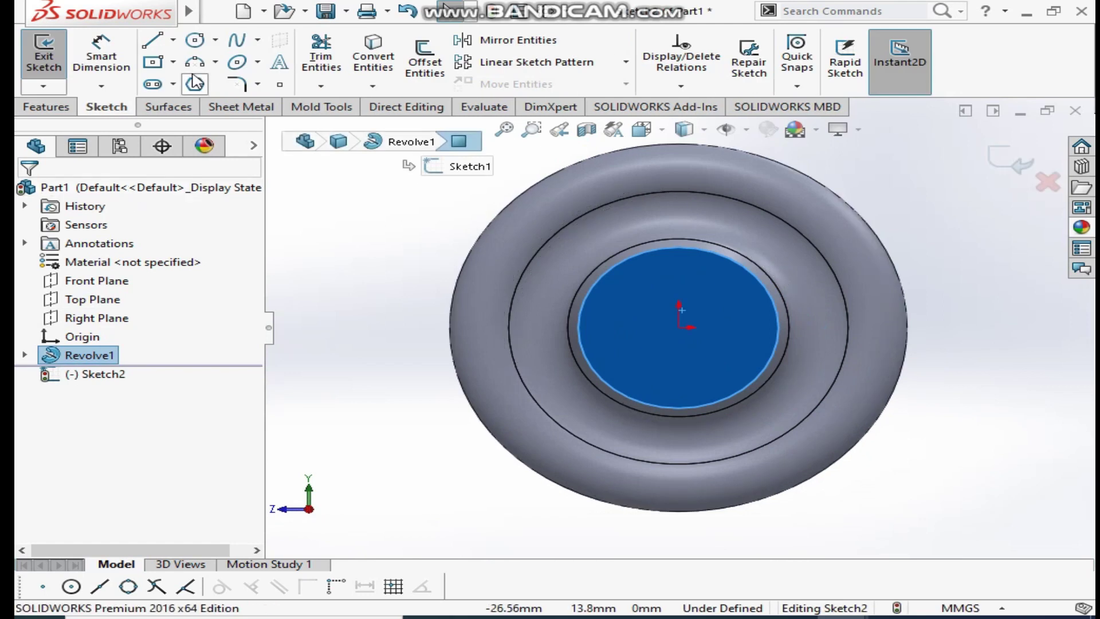
{"action": "left_click", "coordinate": [679, 327]}
{"action": "scroll", "coordinate": [781, 393], "scroll_direction": "up", "scroll_amount": 3}
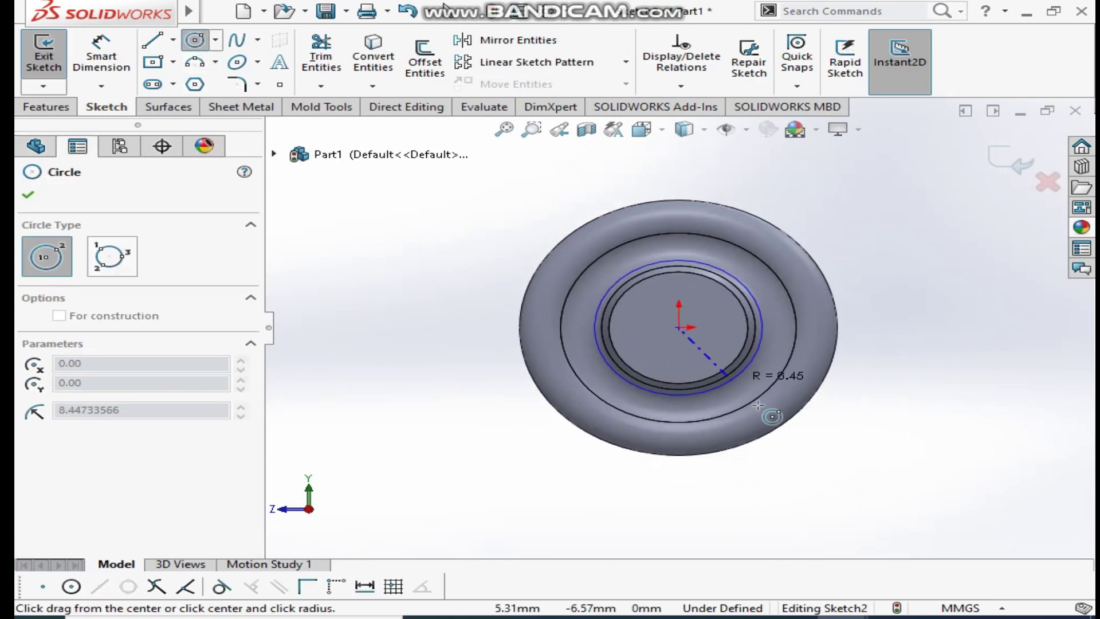
{"action": "left_click", "coordinate": [879, 473]}
{"action": "left_click", "coordinate": [28, 196]}
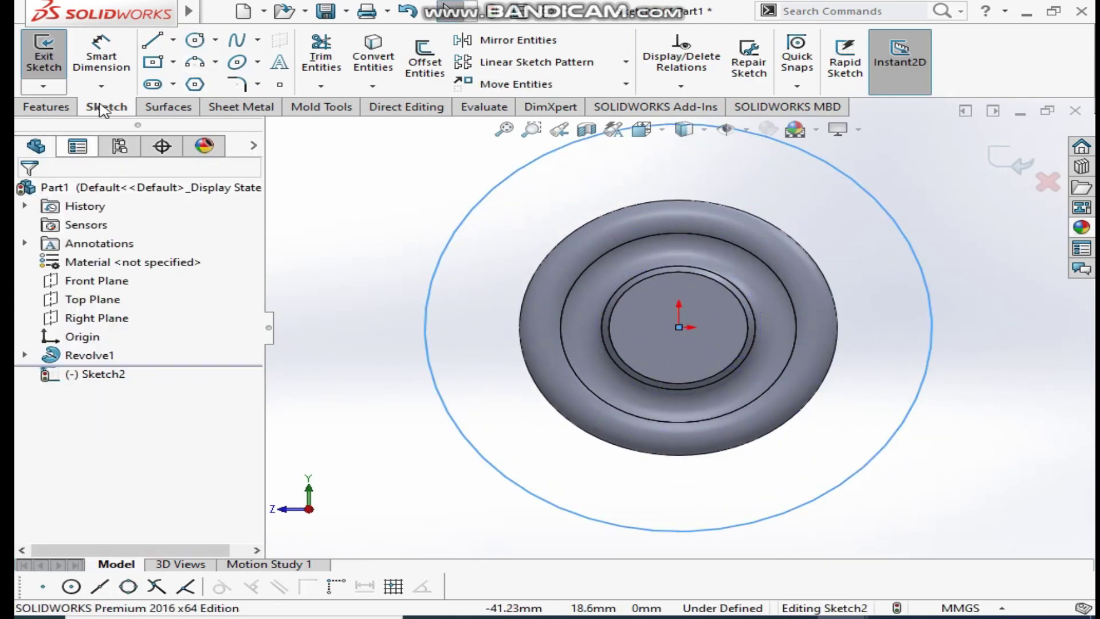
- Dimension the circle's diameter as 45 mm and convert it to construction geometry
{"action": "left_click", "coordinate": [102, 55]}
{"action": "left_click", "coordinate": [475, 206]}
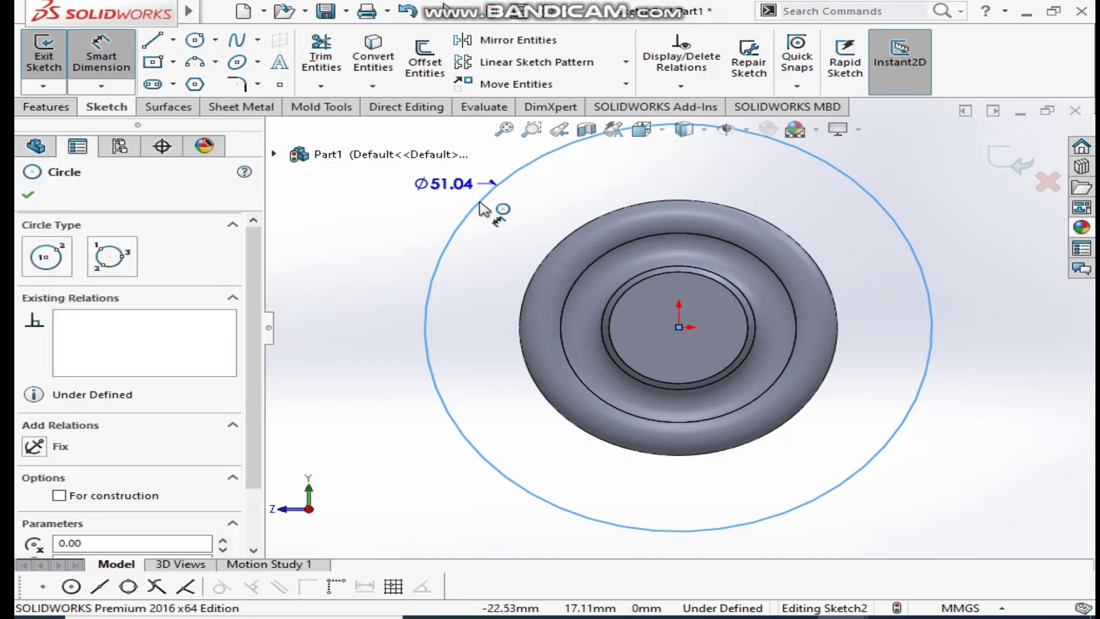
{"action": "left_click", "coordinate": [381, 223]}
{"action": "type", "text": "45"}
{"action": "key", "text": "Return"}
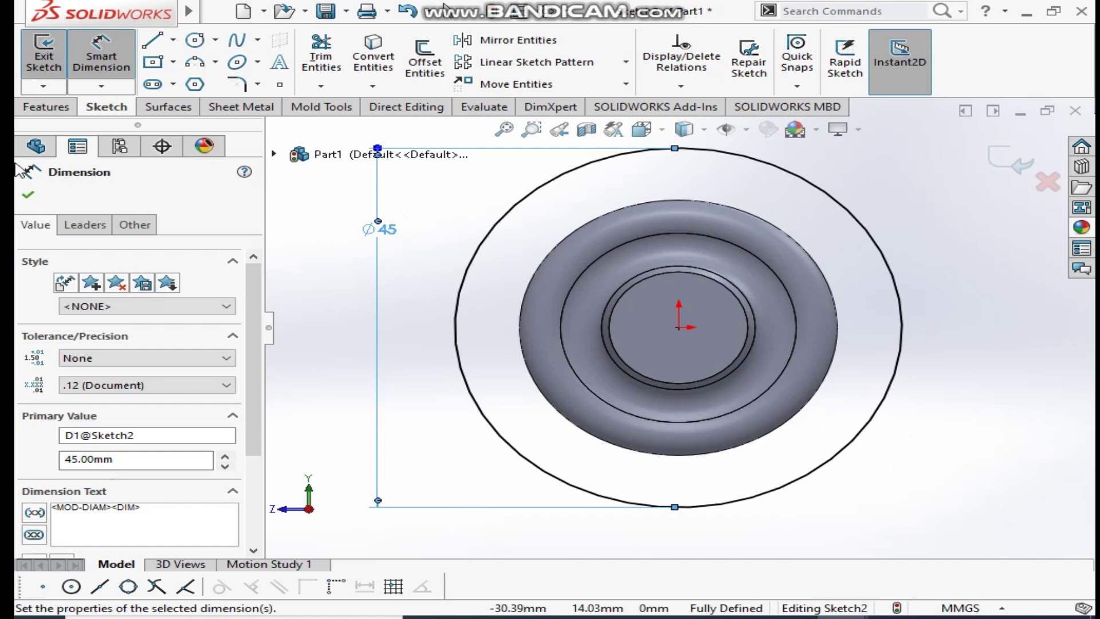
{"action": "left_click", "coordinate": [28, 195]}
{"action": "left_click", "coordinate": [504, 202]}
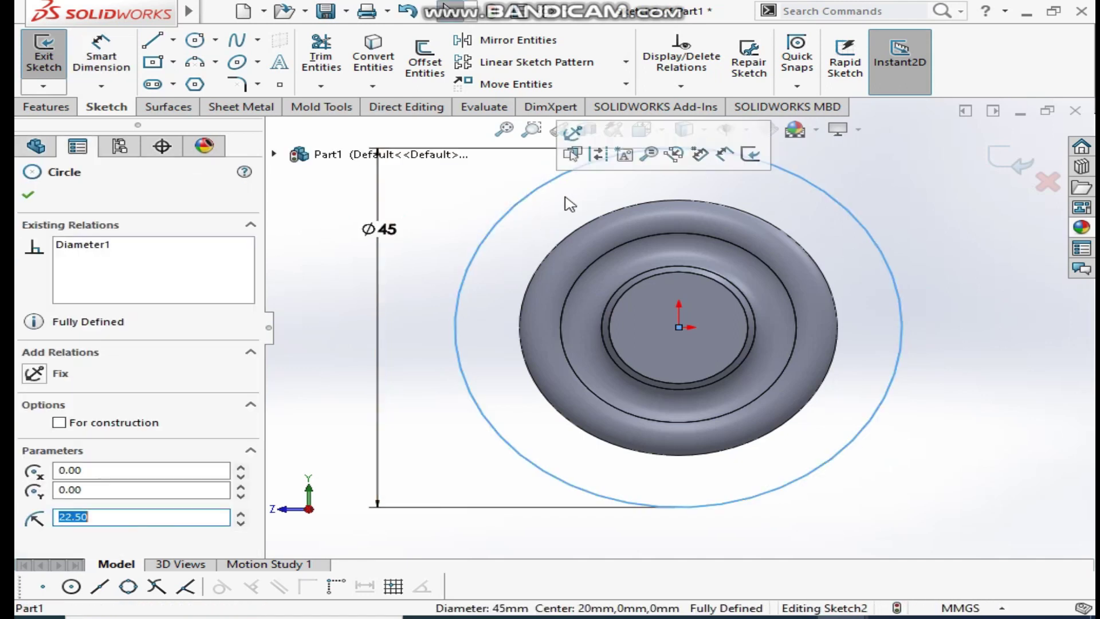
{"action": "left_click", "coordinate": [599, 156]}
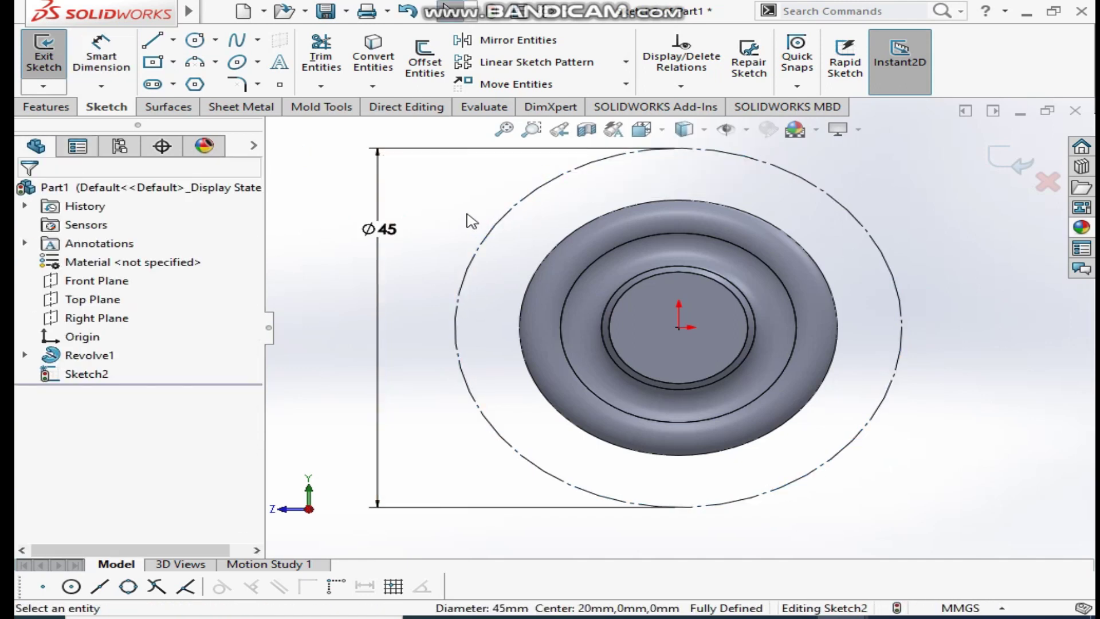
- Draw a centre-point arc of about 12 mm radius inside the construction circle, centred on its topmost point and crossing the knob's rim
{"action": "left_click", "coordinate": [216, 63]}
{"action": "left_click", "coordinate": [246, 84]}
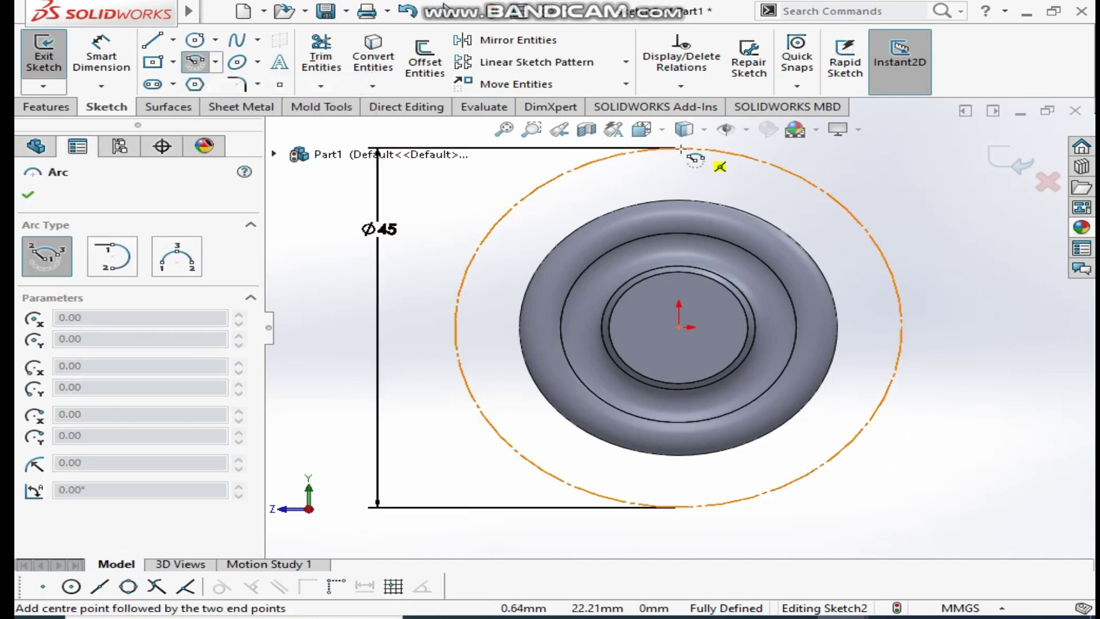
{"action": "left_click", "coordinate": [680, 148]}
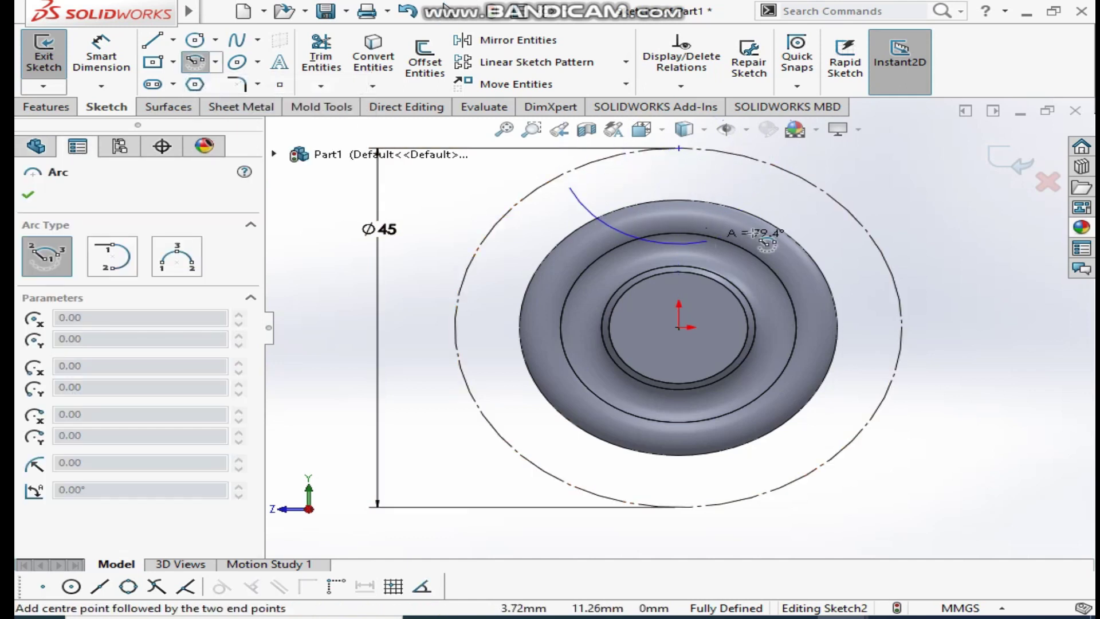
{"action": "left_click", "coordinate": [788, 188]}
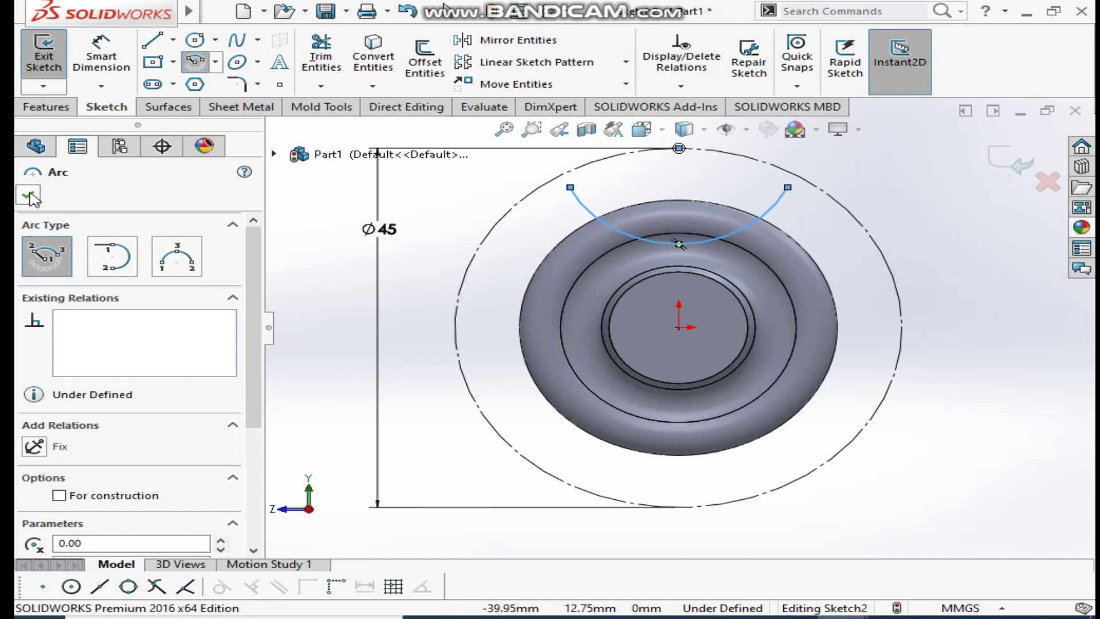
{"action": "key", "text": "Escape"}
- Dimension the centre-point arc's radius as 9 mm
{"action": "left_click", "coordinate": [102, 58]}
{"action": "left_click", "coordinate": [771, 210]}
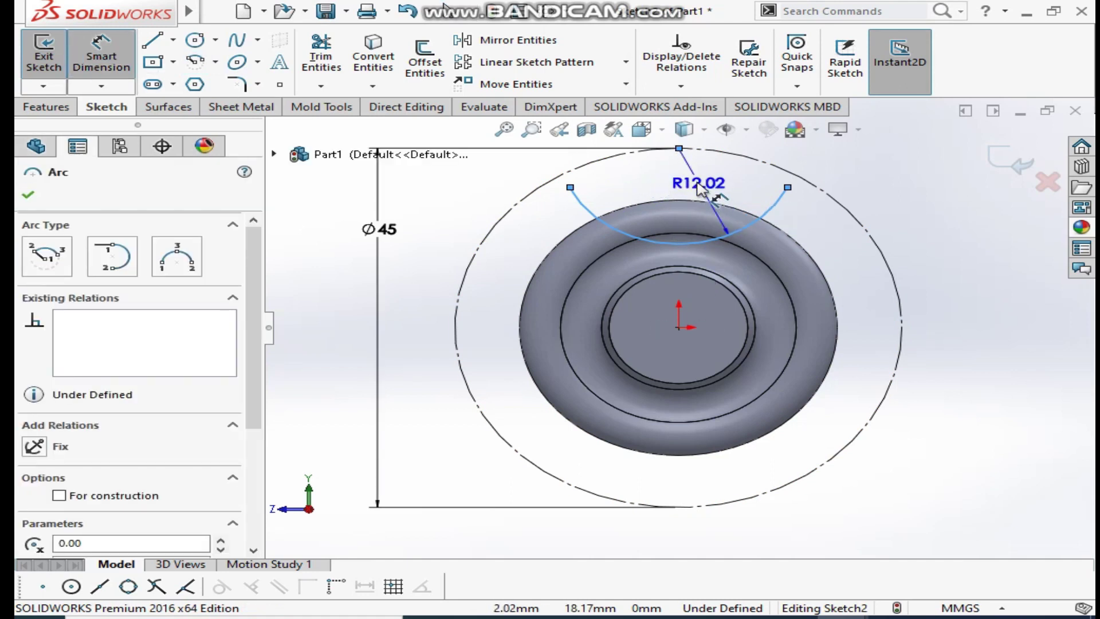
{"action": "left_click", "coordinate": [697, 187]}
{"action": "type", "text": "9"}
{"action": "key", "text": "Return"}
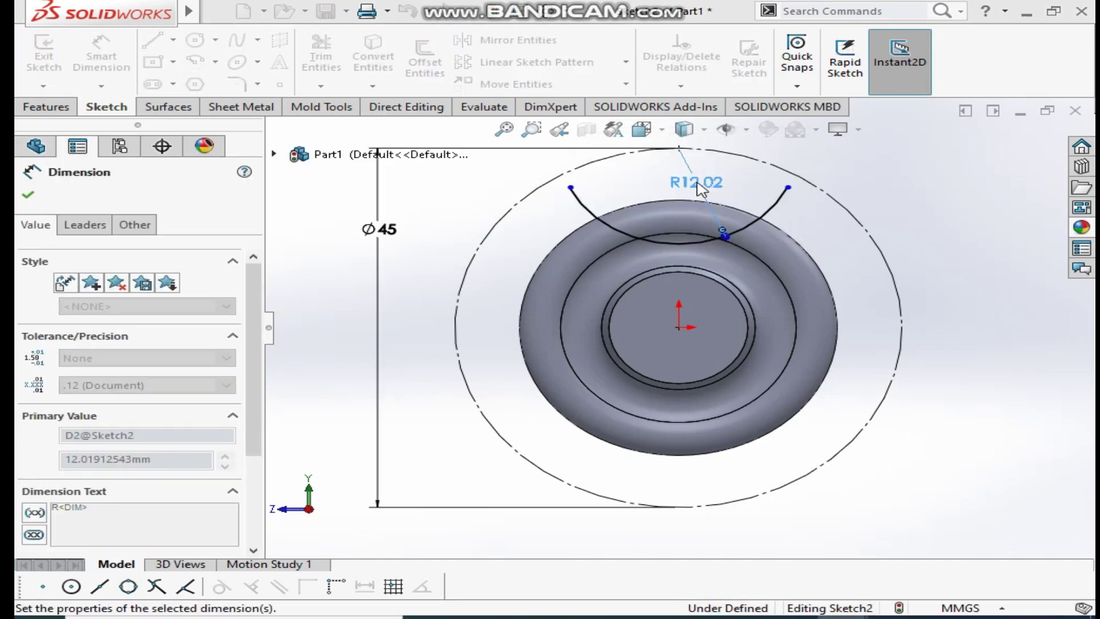
{"action": "key", "text": "Escape"}
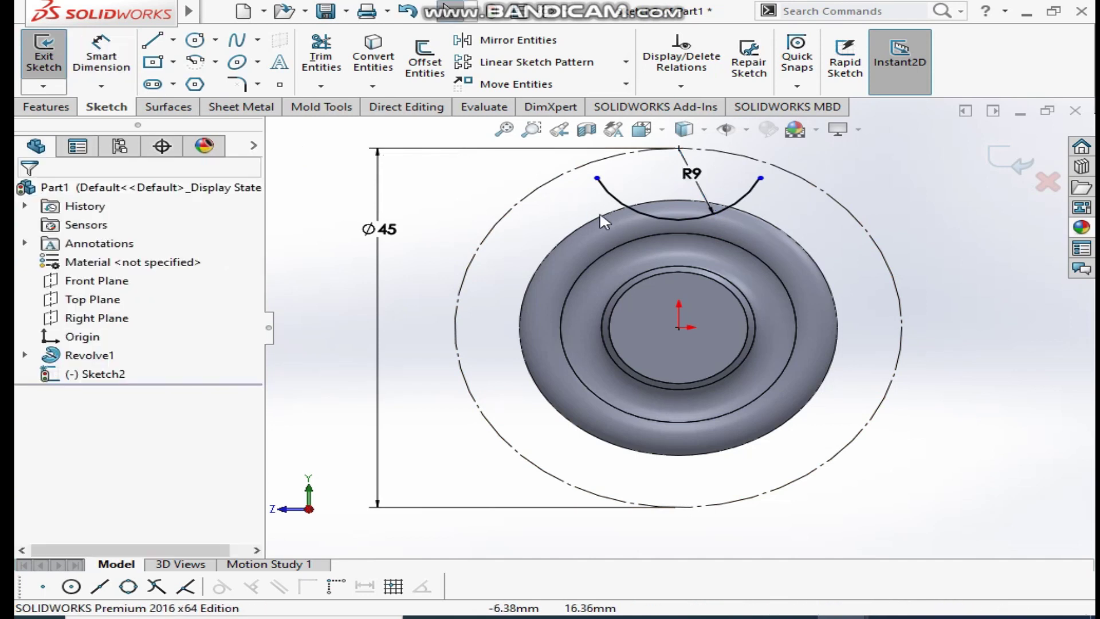
- Convert the knob's outer edge into the sketch and trim both arc ends extending beyond it
{"action": "left_click", "coordinate": [588, 232]}
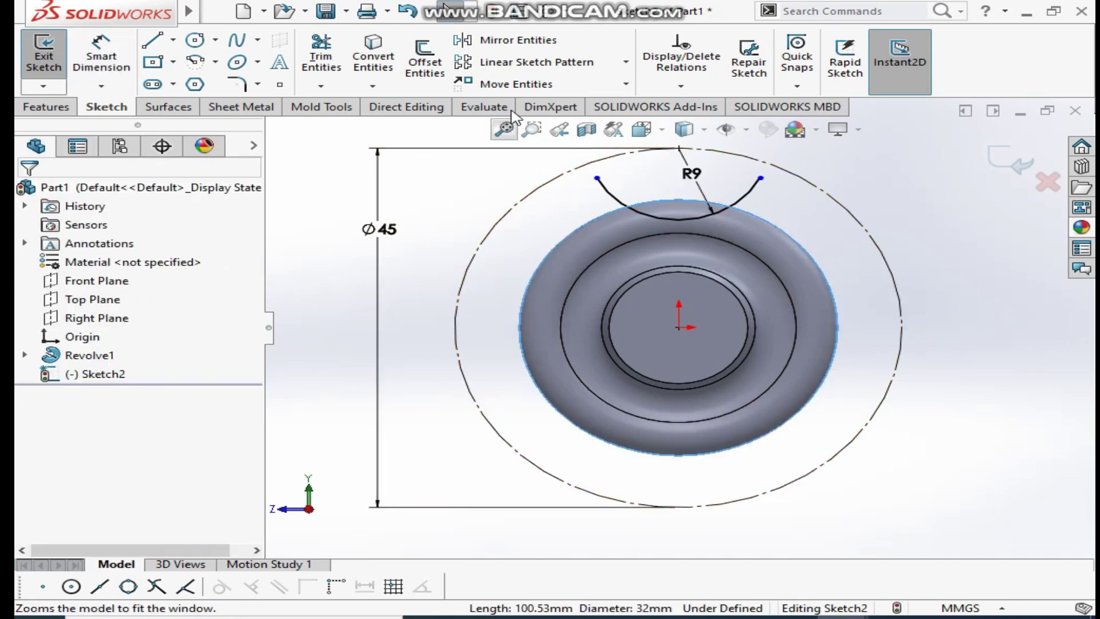
{"action": "left_click", "coordinate": [373, 57]}
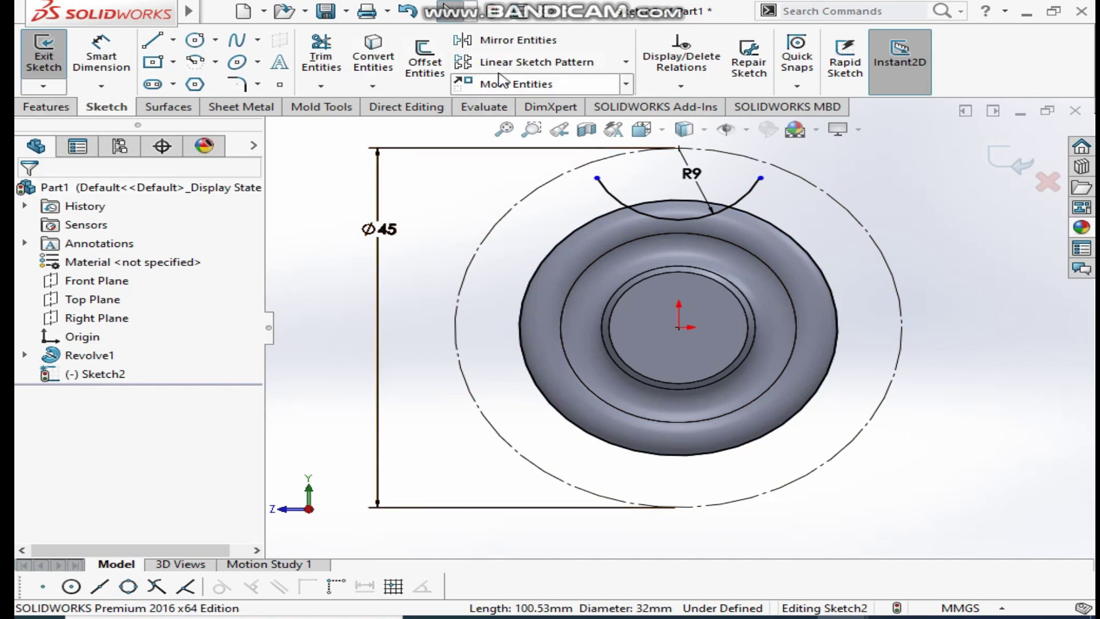
{"action": "left_click", "coordinate": [323, 64]}
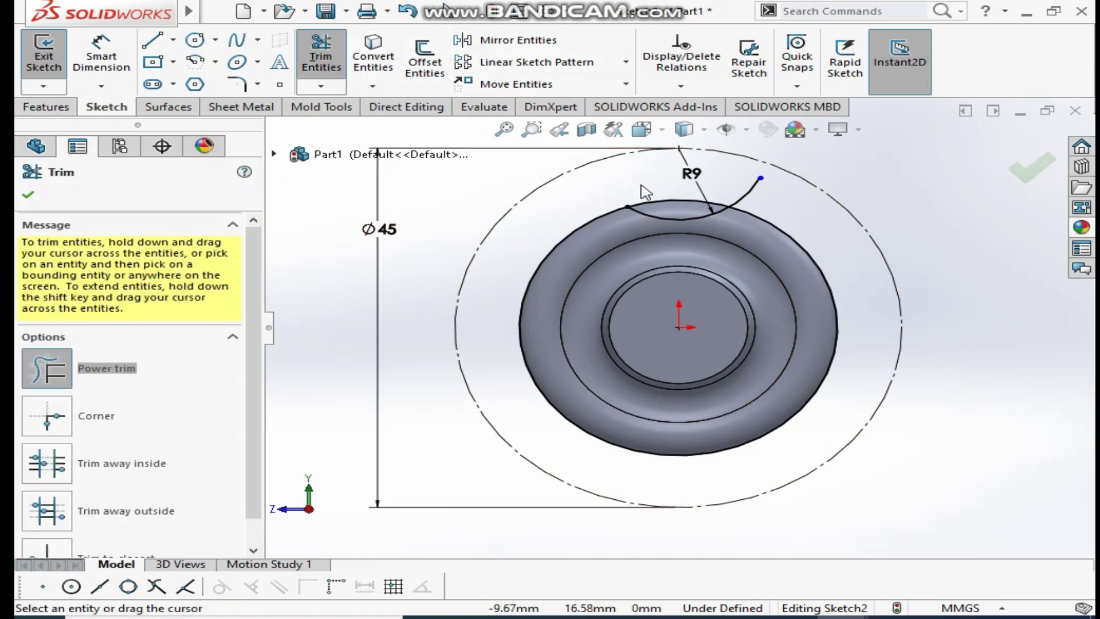
{"action": "left_click", "coordinate": [28, 194]}
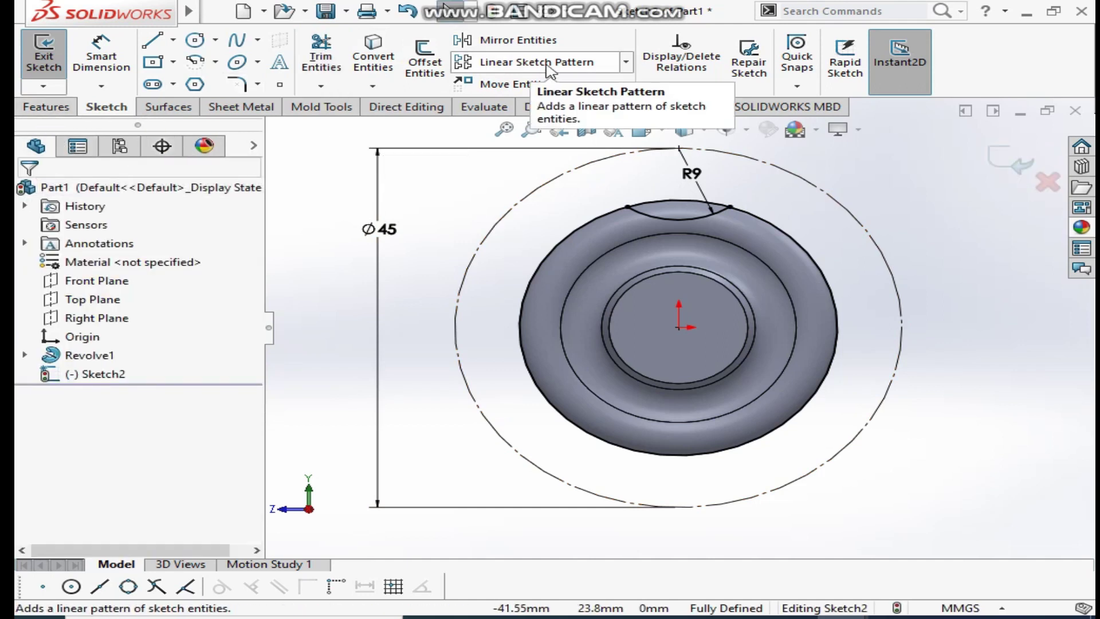
- Circular-pattern the trimmed arc about the origin with 7 equally spaced instances over 360 degrees
{"action": "left_click", "coordinate": [626, 62]}
{"action": "left_click", "coordinate": [516, 105]}
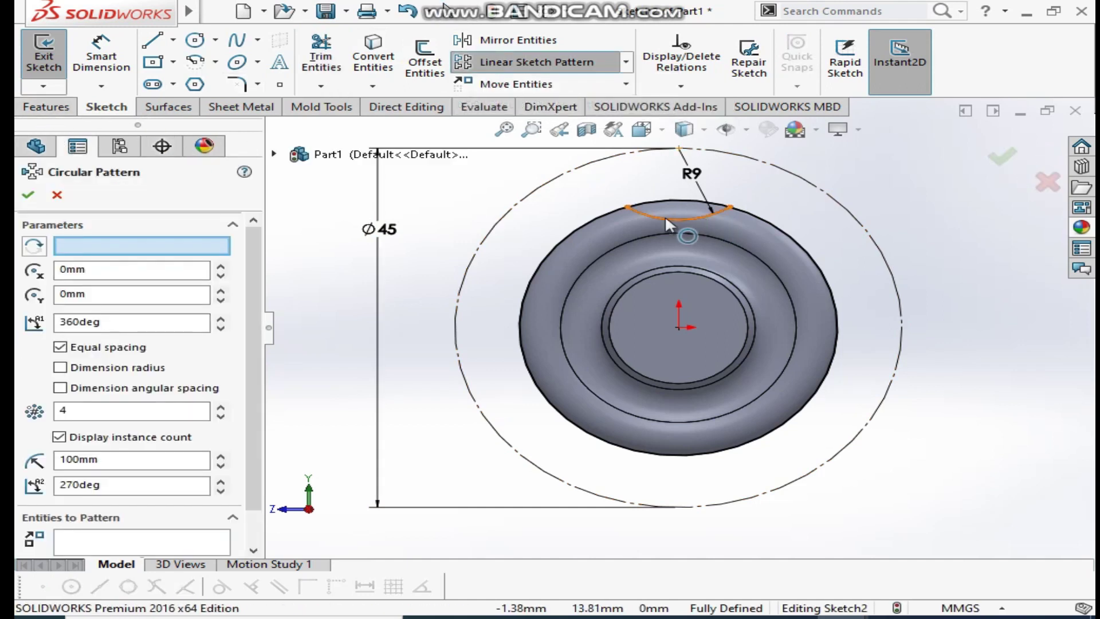
{"action": "left_click", "coordinate": [685, 217]}
{"action": "left_click", "coordinate": [62, 410]}
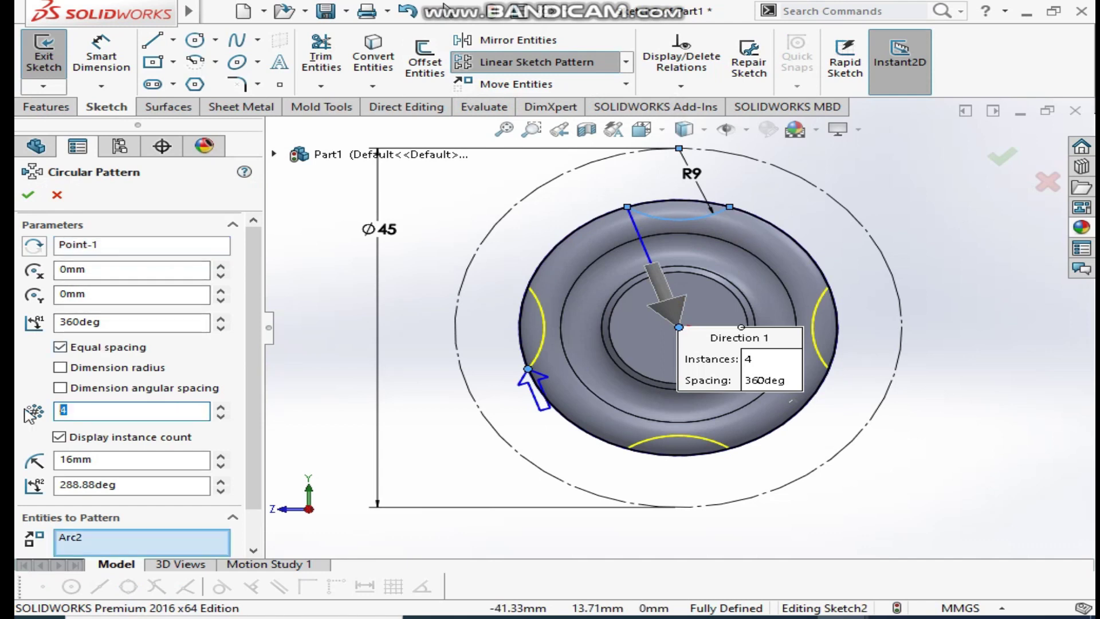
{"action": "type", "text": "7"}
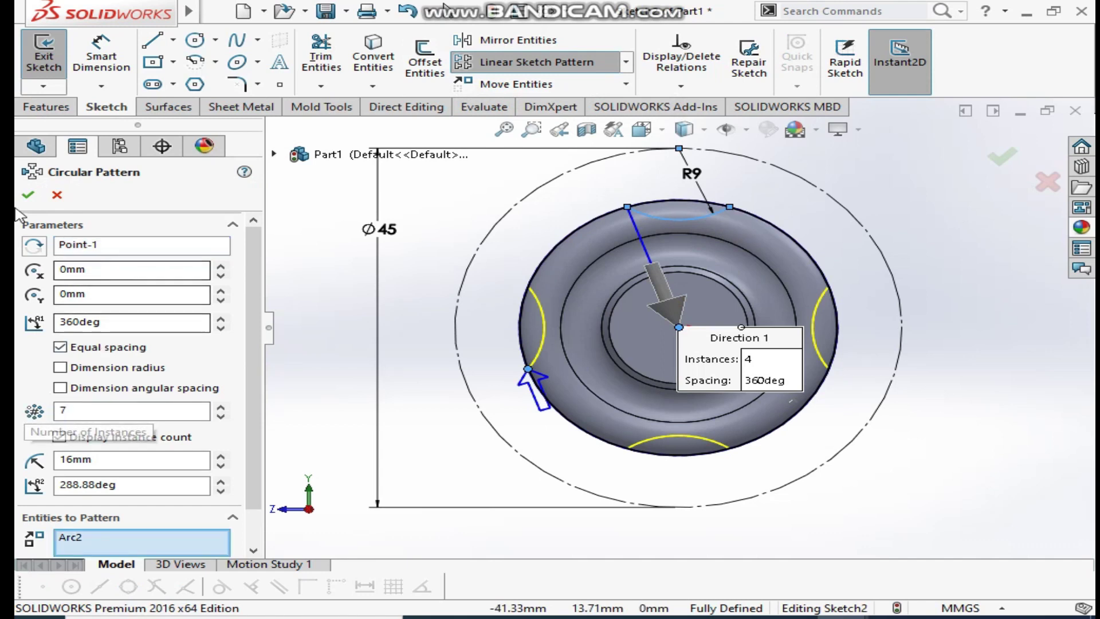
{"action": "key", "text": "Return"}
- Cut-extrude six of the seven scallop regions from the patterned arc sketch through the knob's rim
{"action": "left_click", "coordinate": [46, 107]}
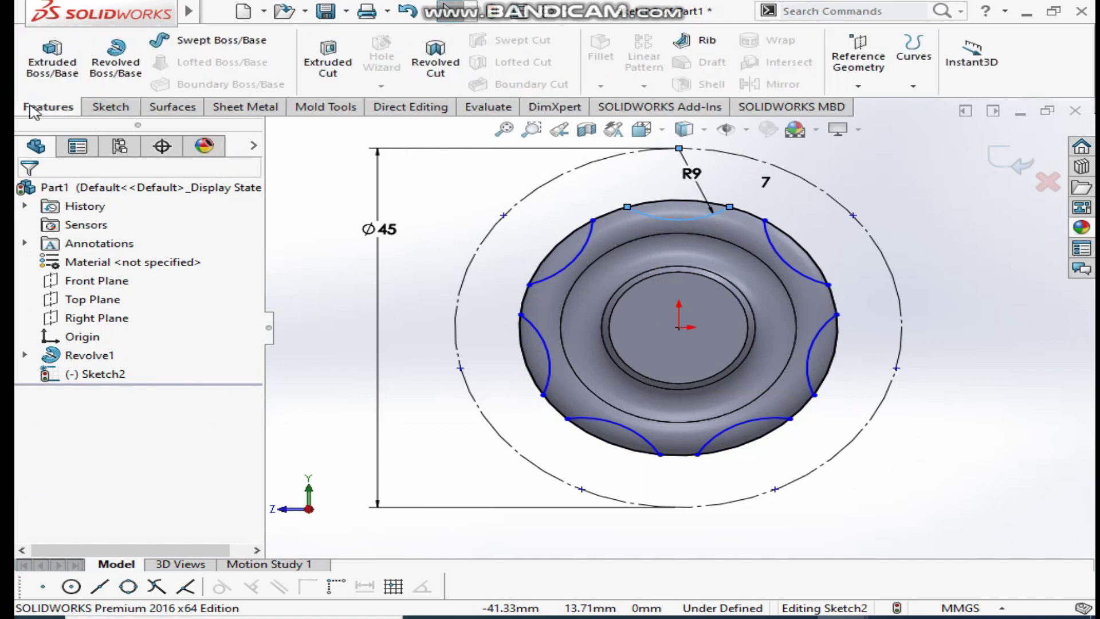
{"action": "left_click", "coordinate": [318, 64]}
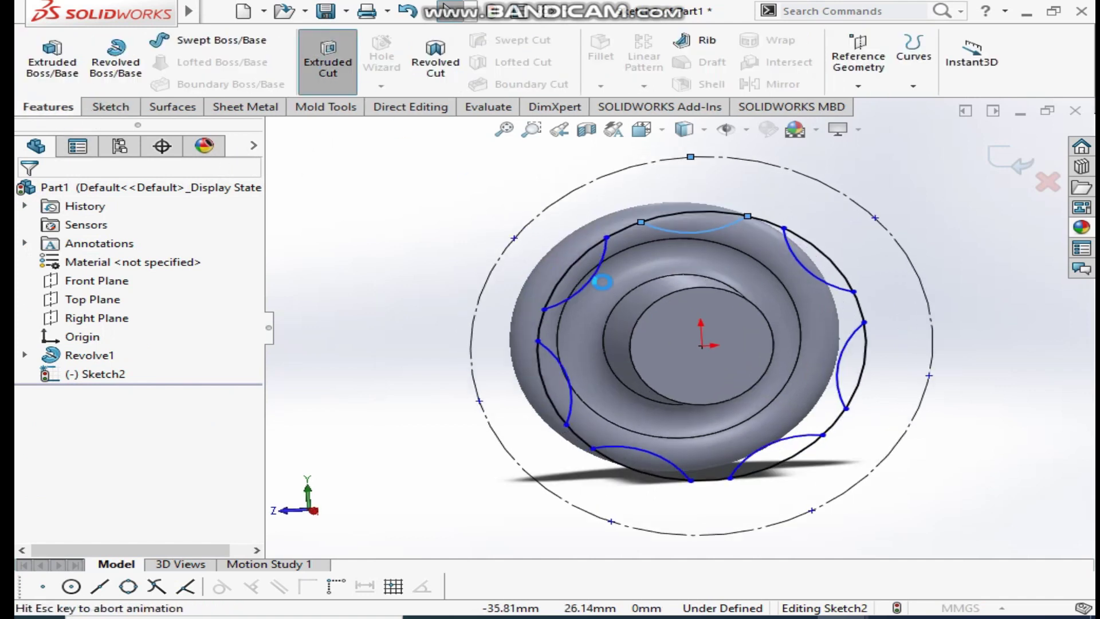
{"action": "left_click", "coordinate": [731, 366]}
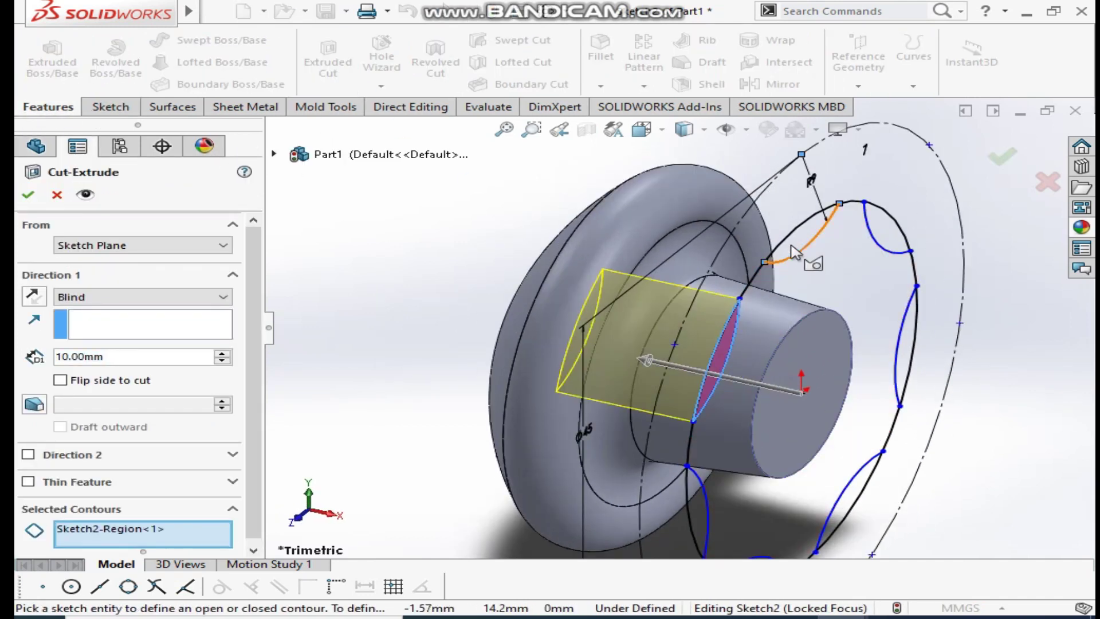
{"action": "left_click", "coordinate": [805, 238]}
{"action": "left_click", "coordinate": [887, 236]}
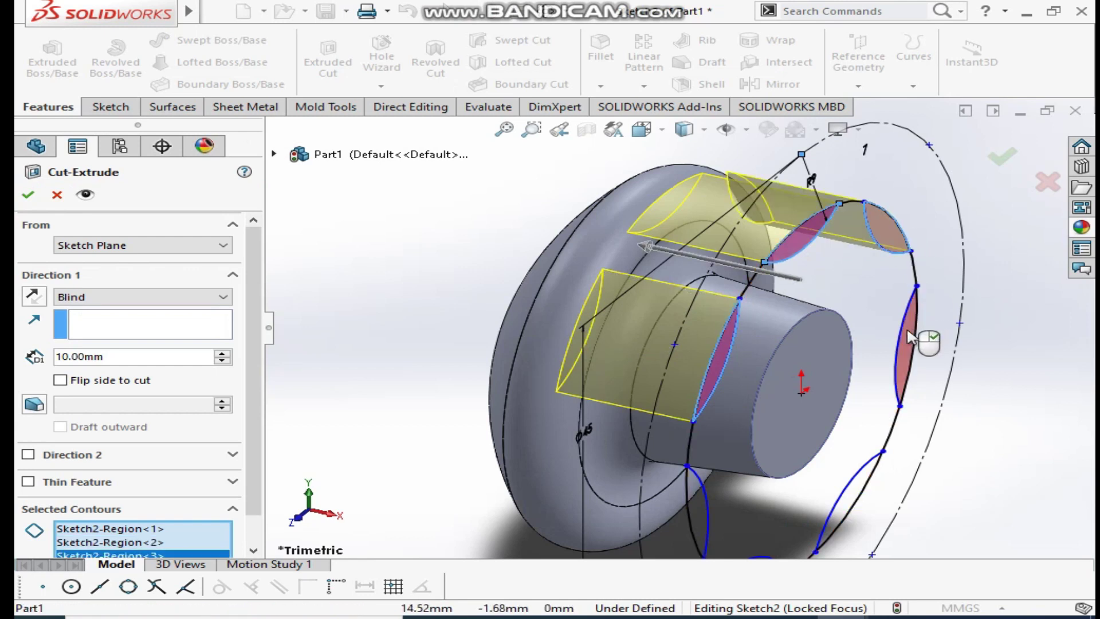
{"action": "left_click", "coordinate": [906, 338]}
{"action": "left_click", "coordinate": [852, 499]}
{"action": "left_click", "coordinate": [702, 515]}
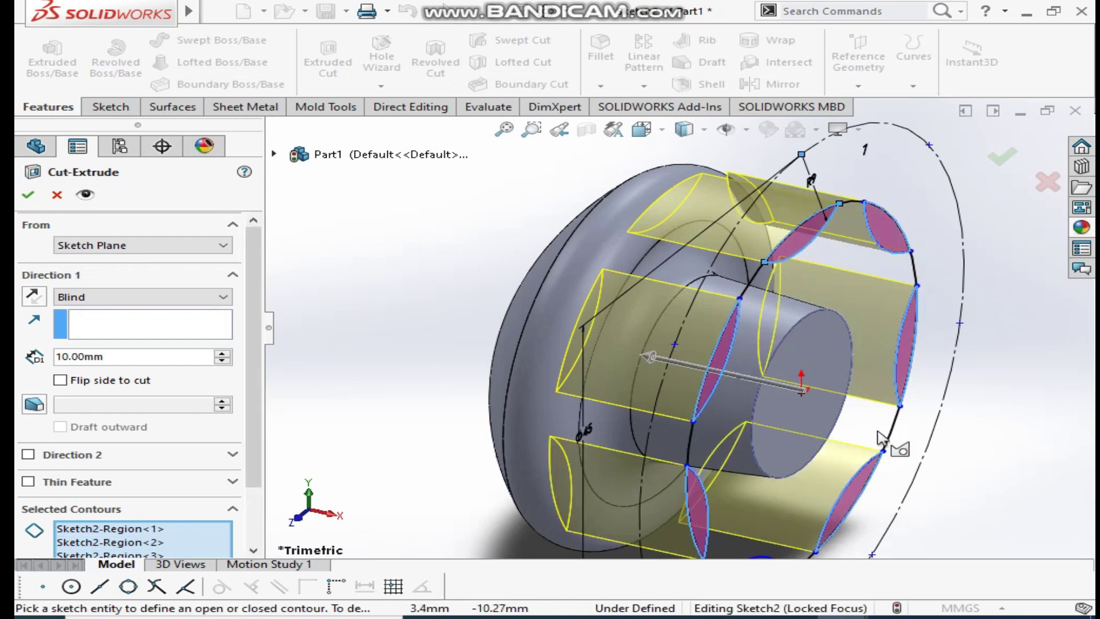
{"action": "scroll", "coordinate": [673, 332], "scroll_direction": "up", "scroll_amount": 3}
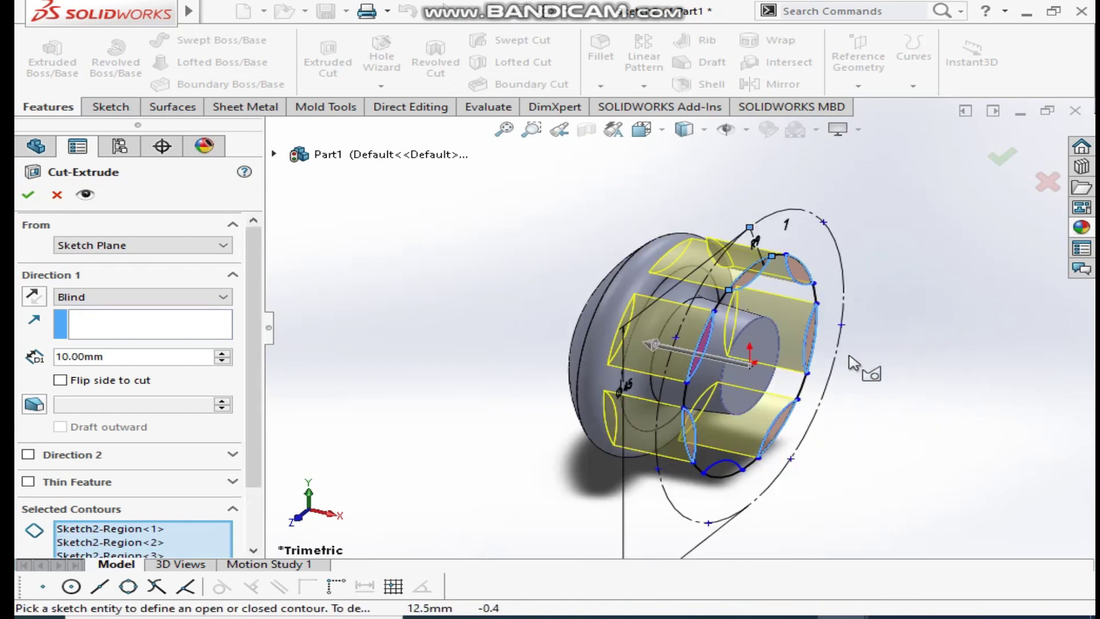
{"action": "left_click", "coordinate": [117, 307]}
{"action": "left_click", "coordinate": [92, 322]}
{"action": "left_click", "coordinate": [29, 195]}
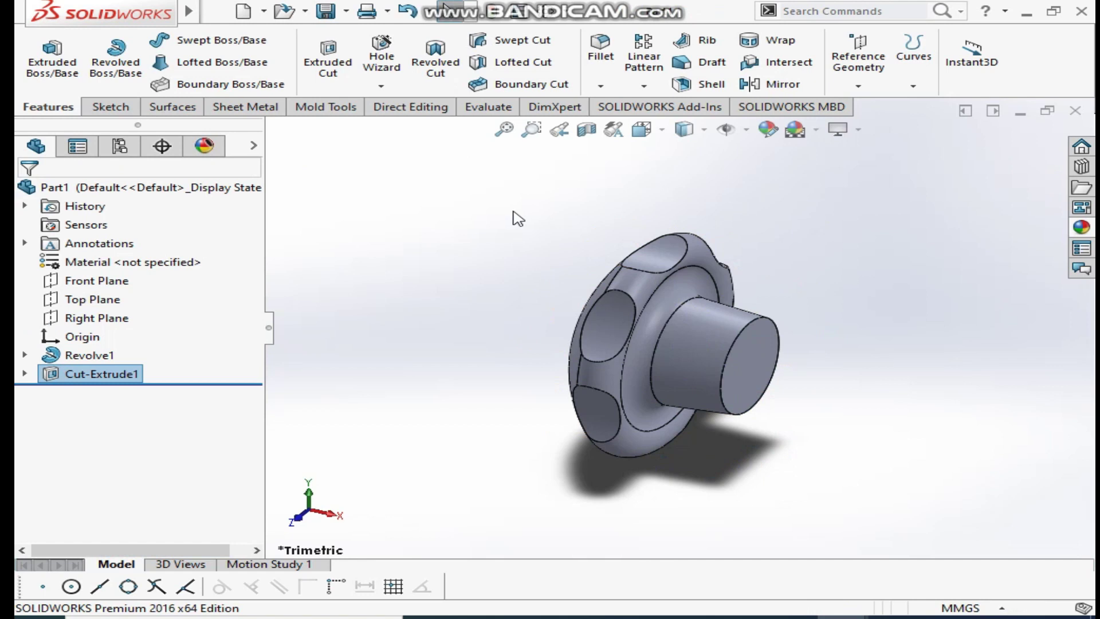
- Start a sketch on the hub's flat end face and draw an origin-centred circle of about 7.9 mm diameter
{"action": "middle_click_drag", "start_coordinate": [738, 213], "coordinate": [700, 337]}
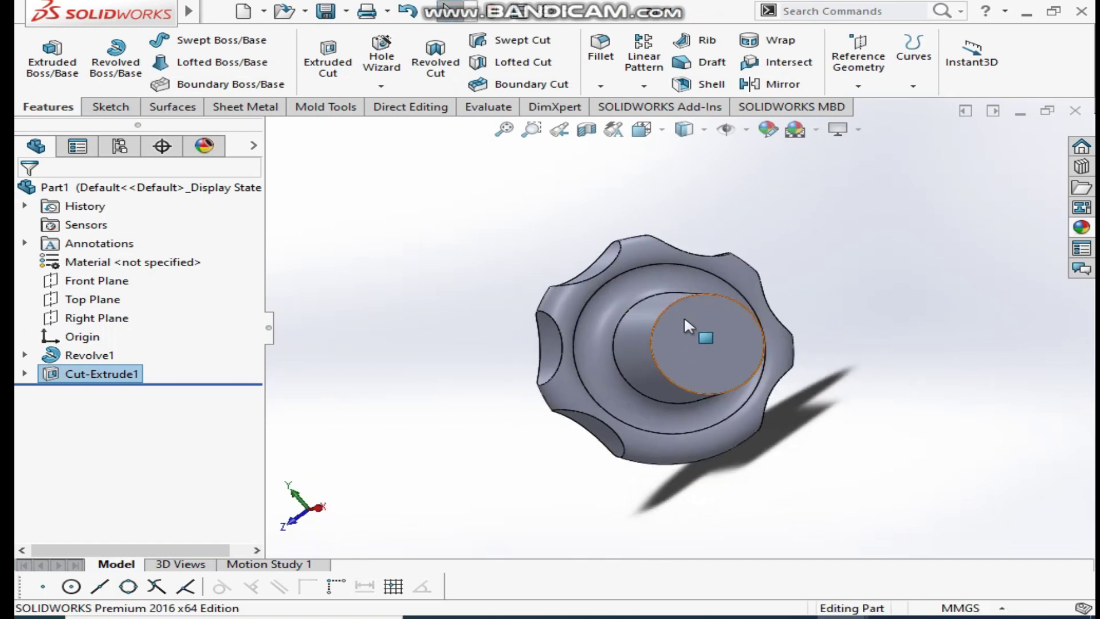
{"action": "left_click", "coordinate": [725, 322]}
{"action": "left_click", "coordinate": [768, 268]}
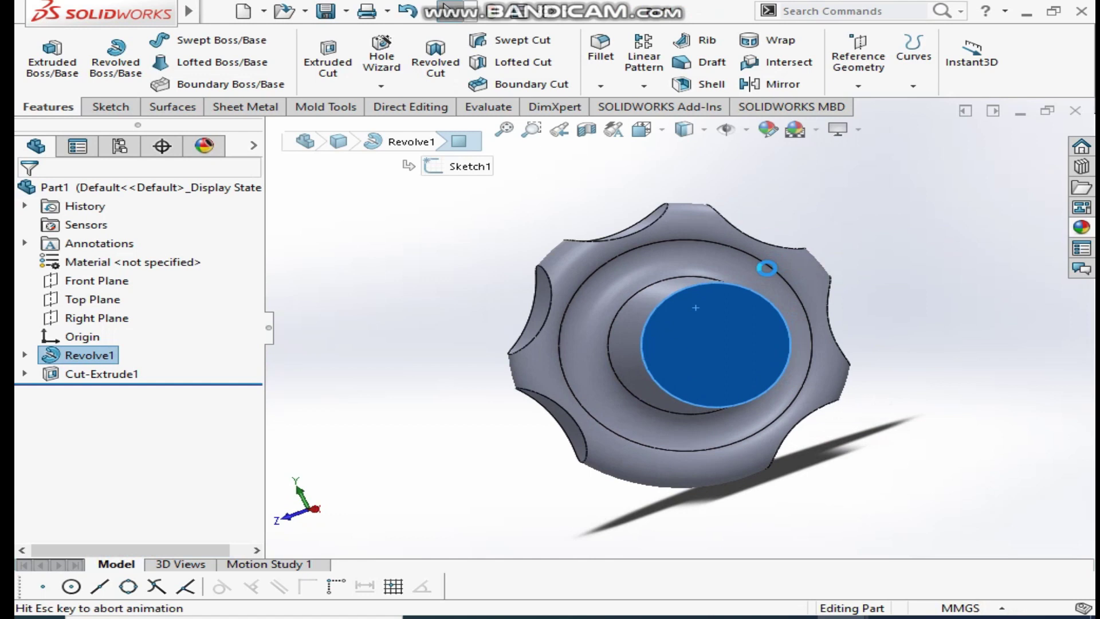
{"action": "left_click", "coordinate": [195, 41]}
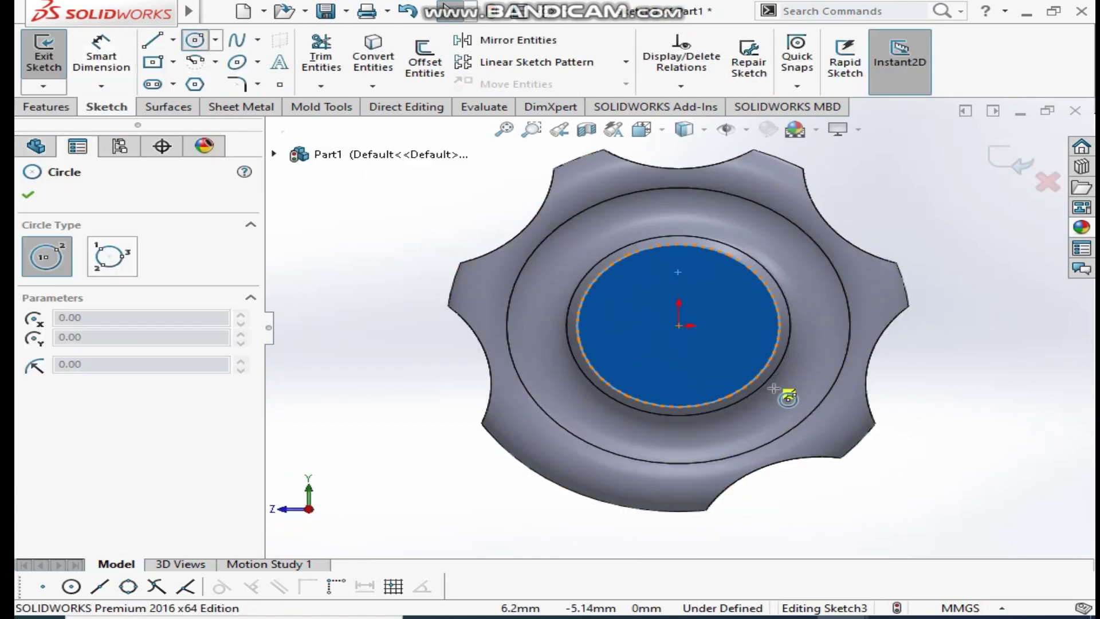
{"action": "left_click", "coordinate": [679, 325]}
{"action": "left_click", "coordinate": [728, 302]}
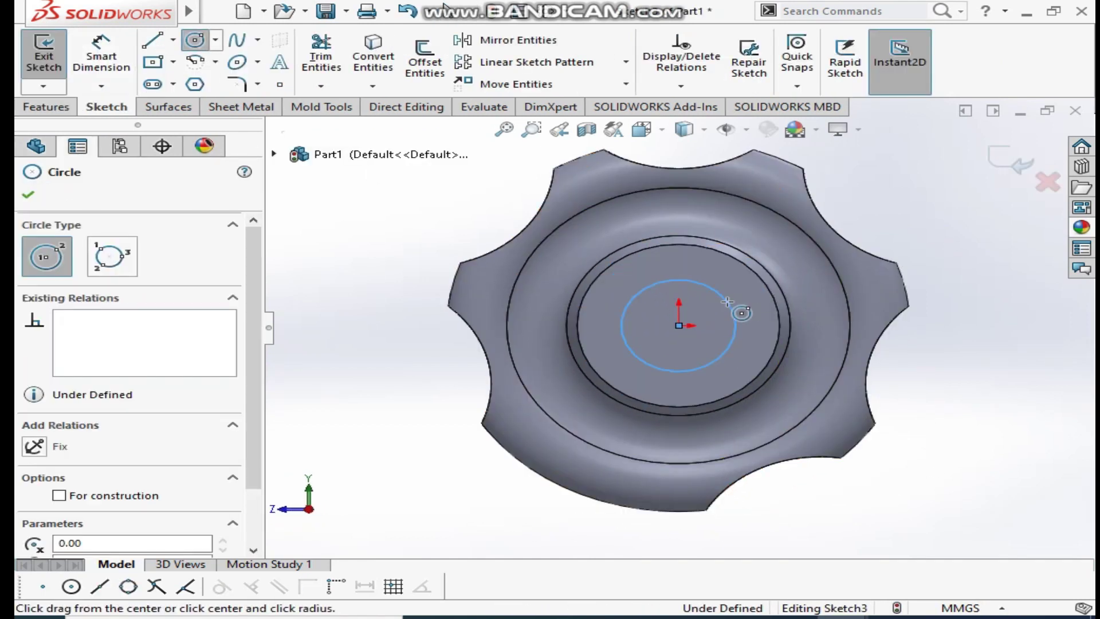
- Dimension the circle's diameter as 8 mm
{"action": "left_click", "coordinate": [101, 55]}
{"action": "left_click", "coordinate": [657, 291]}
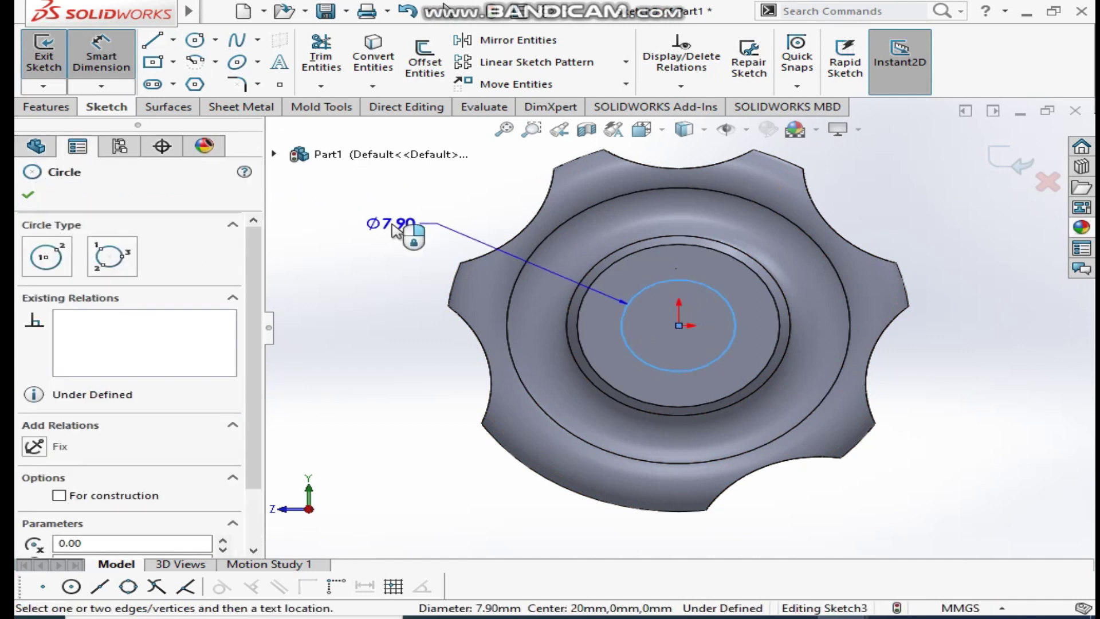
{"action": "left_click", "coordinate": [412, 232]}
{"action": "key", "text": "Return"}
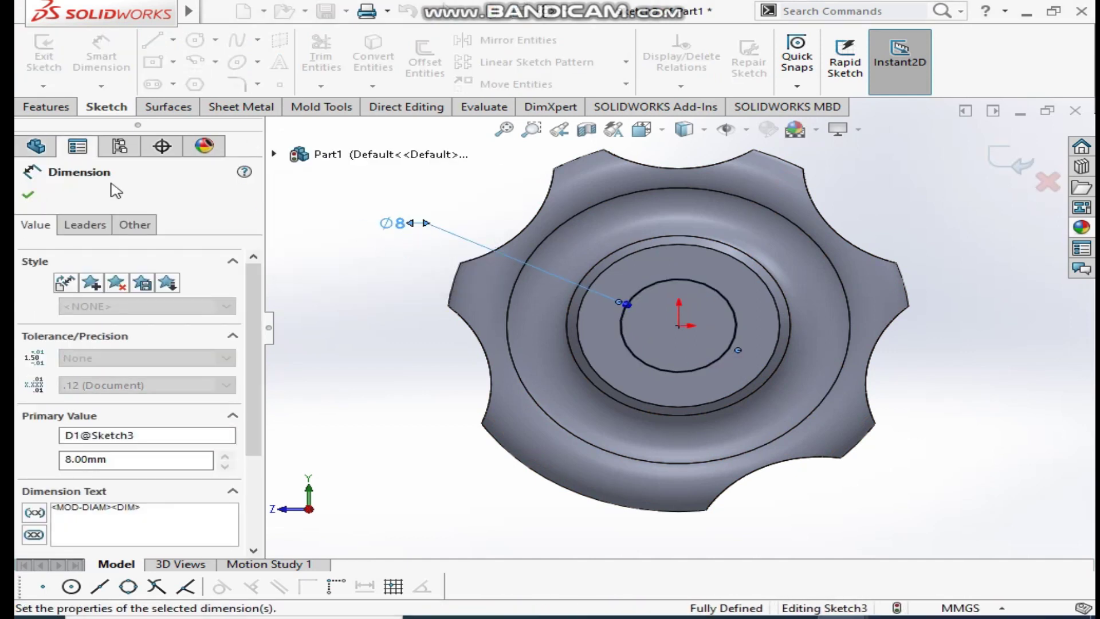
{"action": "left_click", "coordinate": [29, 195]}
- Extrude the circle as a blind boss 30 mm outward from the hub's end face
{"action": "left_click", "coordinate": [65, 108]}
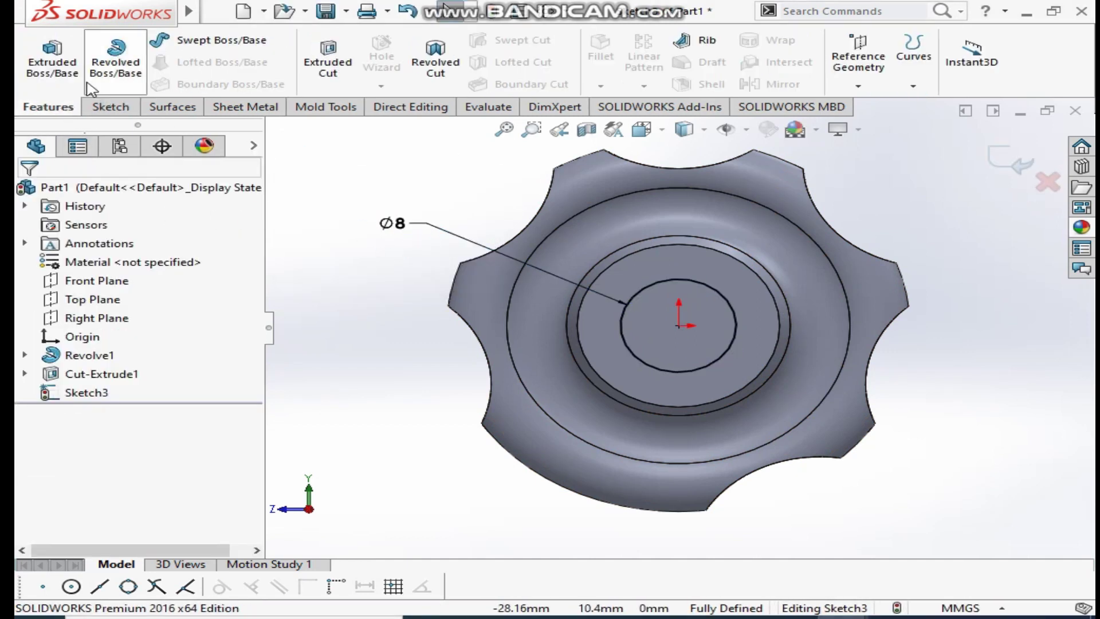
{"action": "left_click", "coordinate": [53, 61]}
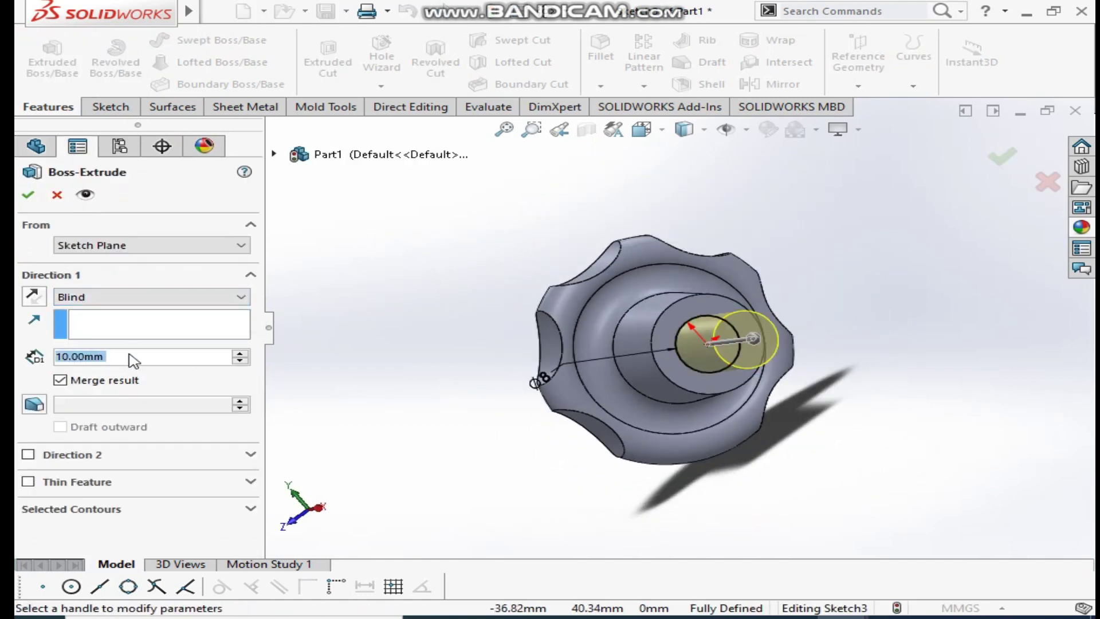
{"action": "type", "text": "30"}
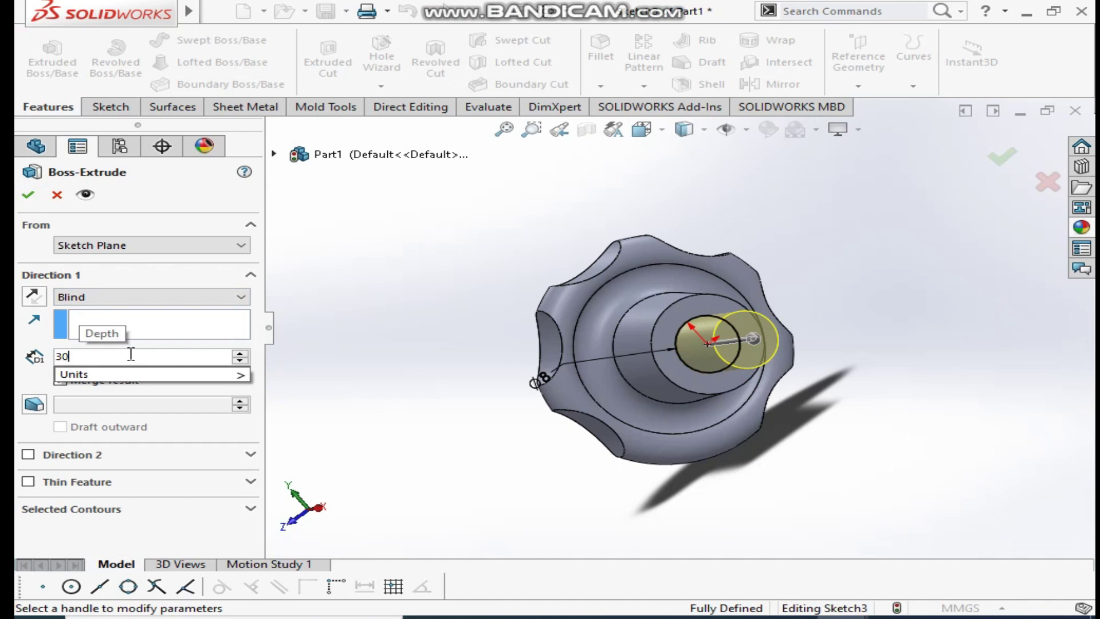
{"action": "key", "text": "Return"}
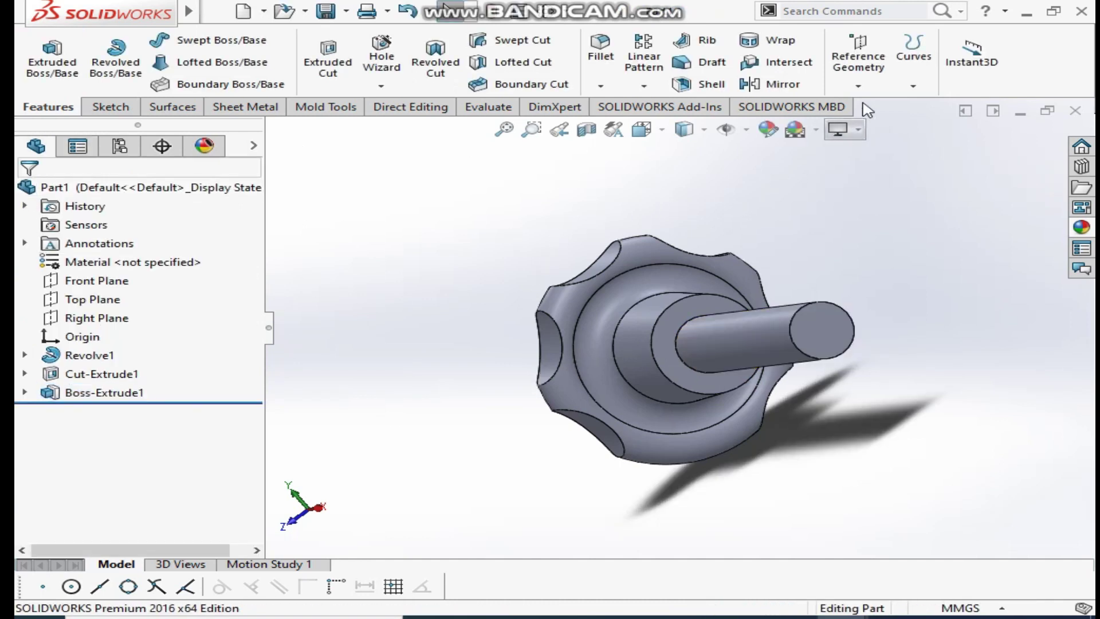
- Start a Helix and Spiral on the shaft's end face and convert the shaft's circular edge into its sketch
{"action": "left_click", "coordinate": [870, 86]}
{"action": "left_click", "coordinate": [913, 86]}
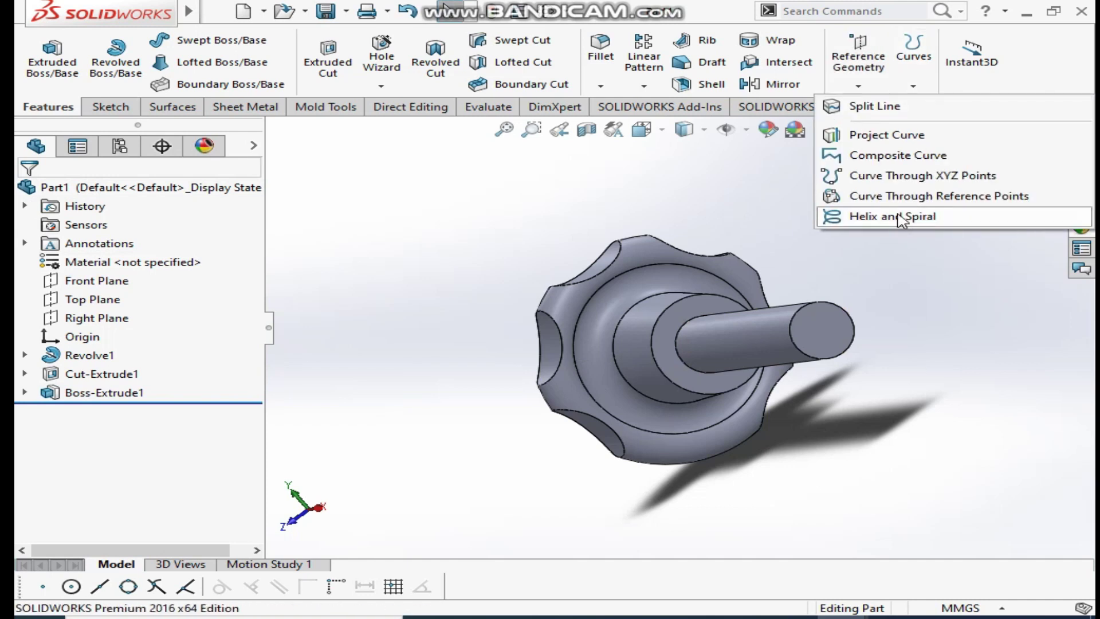
{"action": "left_click", "coordinate": [877, 214]}
{"action": "left_click", "coordinate": [853, 323]}
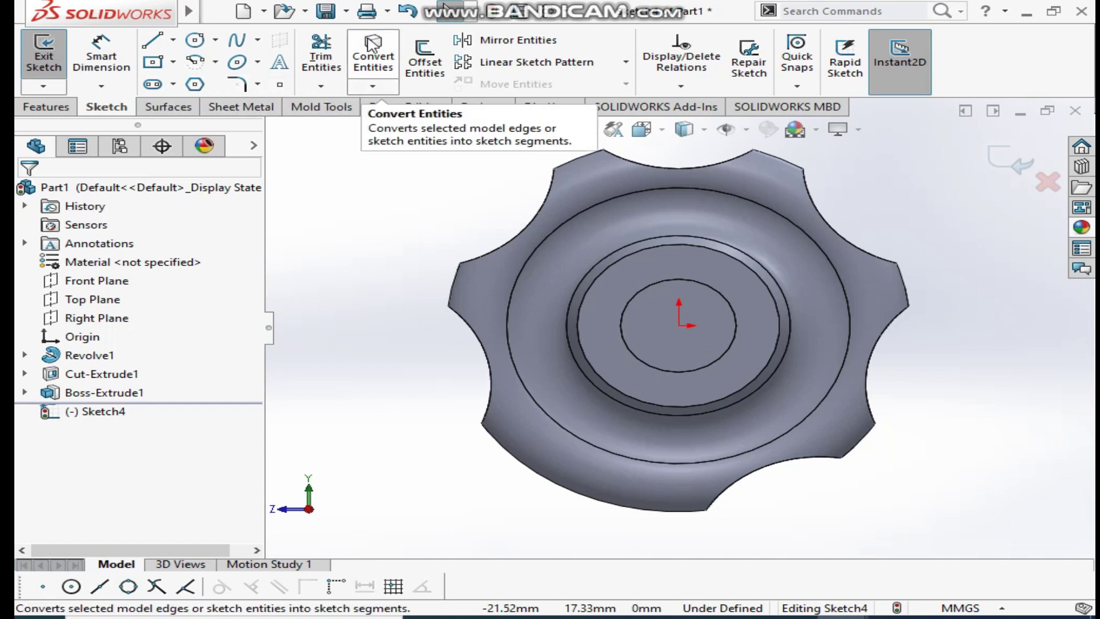
{"action": "left_click", "coordinate": [373, 54]}
{"action": "left_click", "coordinate": [738, 298]}
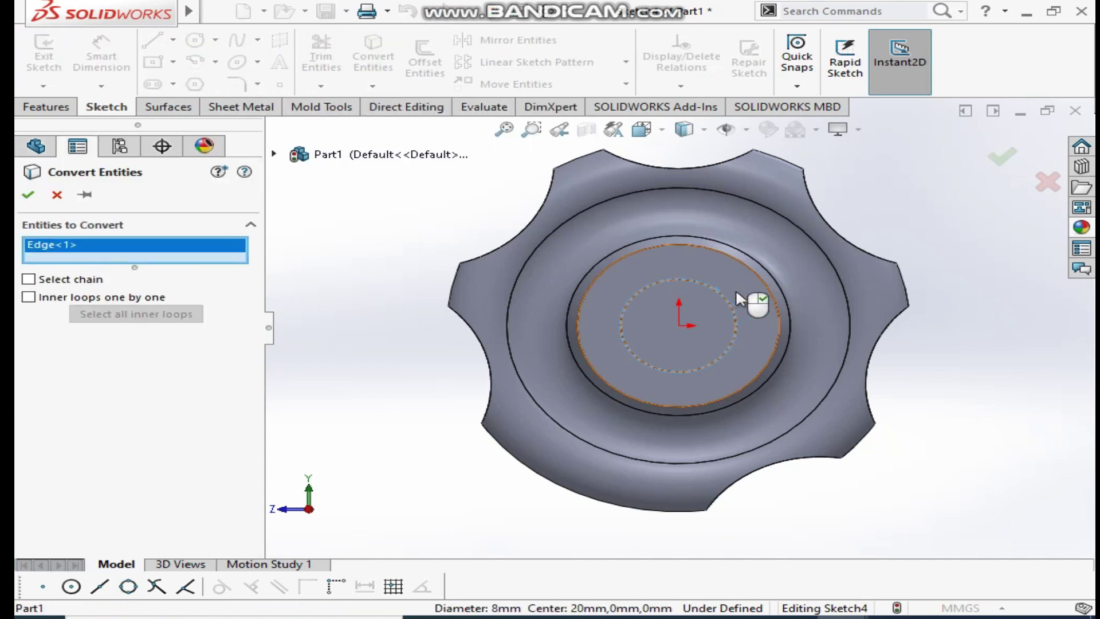
{"action": "left_click", "coordinate": [28, 194]}
- Create a clockwise constant-pitch helix running back along the shaft with 1 mm pitch, 29 revolutions and a 270-degree start angle
{"action": "mouse_move", "coordinate": [695, 344]}
{"action": "middle_mouse_down"}
{"action": "mouse_move", "coordinate": [721, 383]}
{"action": "mouse_move", "coordinate": [916, 292]}
{"action": "middle_mouse_up"}
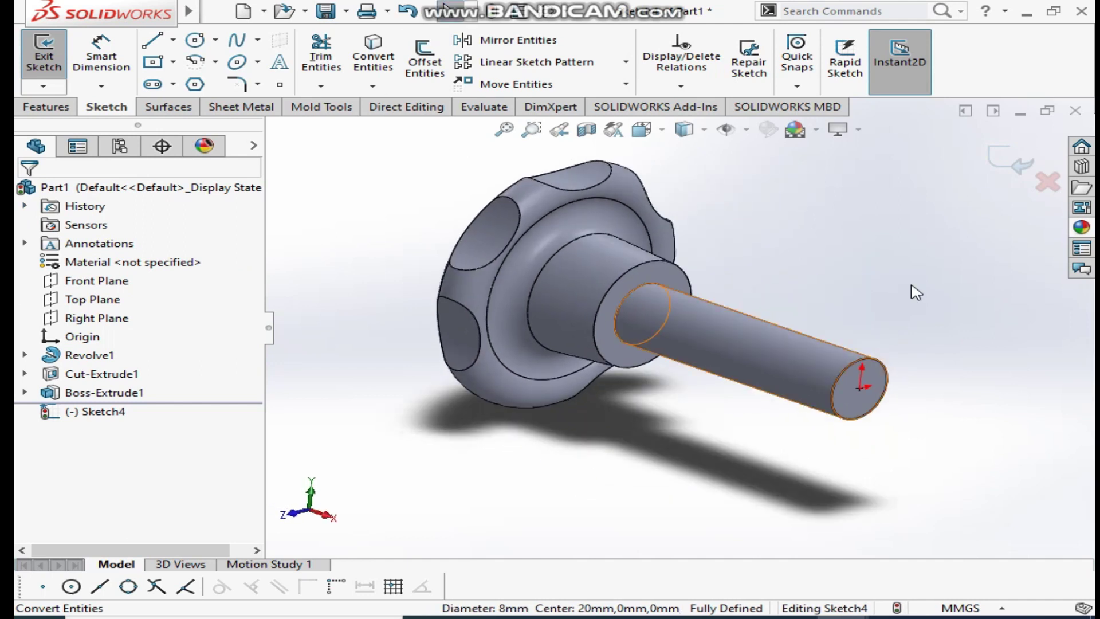
{"action": "key", "text": "ctrl+8"}
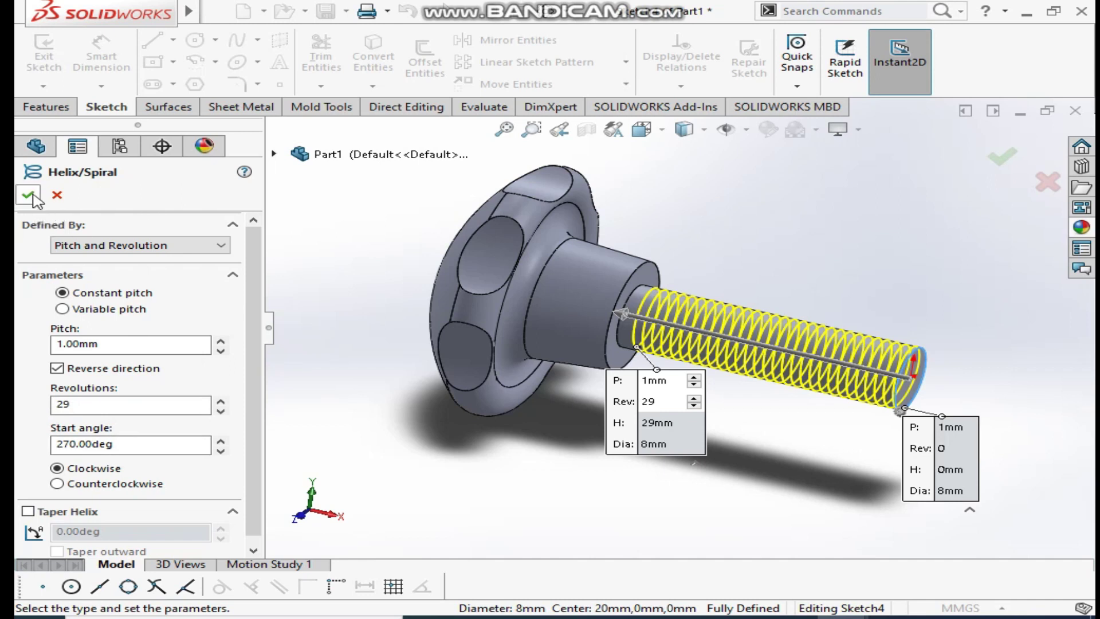
{"action": "left_click", "coordinate": [36, 199]}
- Chamfer the circular edge at the shaft's free end by 1 mm at 45 degrees
{"action": "scroll", "coordinate": [938, 417], "scroll_direction": "down", "scroll_amount": 3}
{"action": "middle_click_drag", "start_coordinate": [938, 416], "coordinate": [952, 370]}
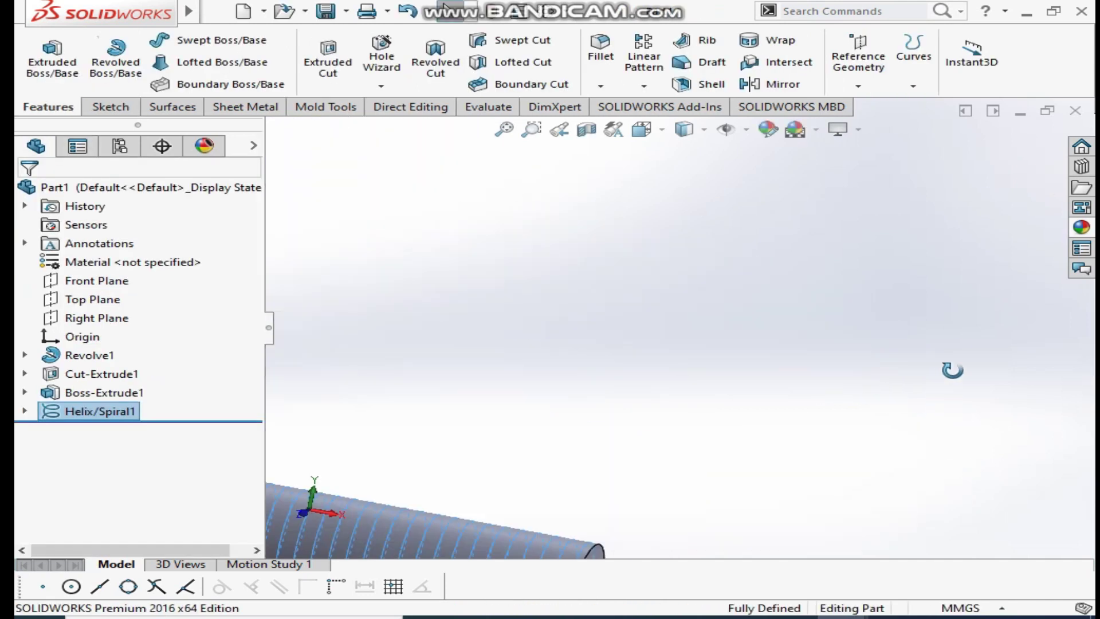
{"action": "scroll", "coordinate": [500, 531], "scroll_direction": "up", "scroll_amount": 5}
{"action": "scroll", "coordinate": [644, 400], "scroll_direction": "down", "scroll_amount": 5}
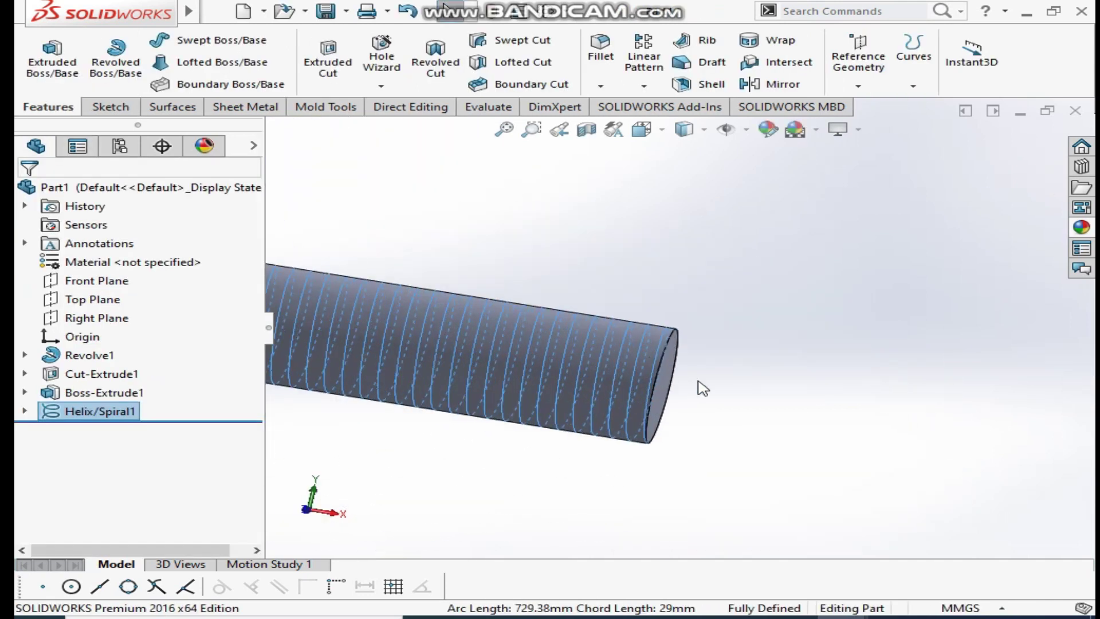
{"action": "left_click", "coordinate": [682, 342]}
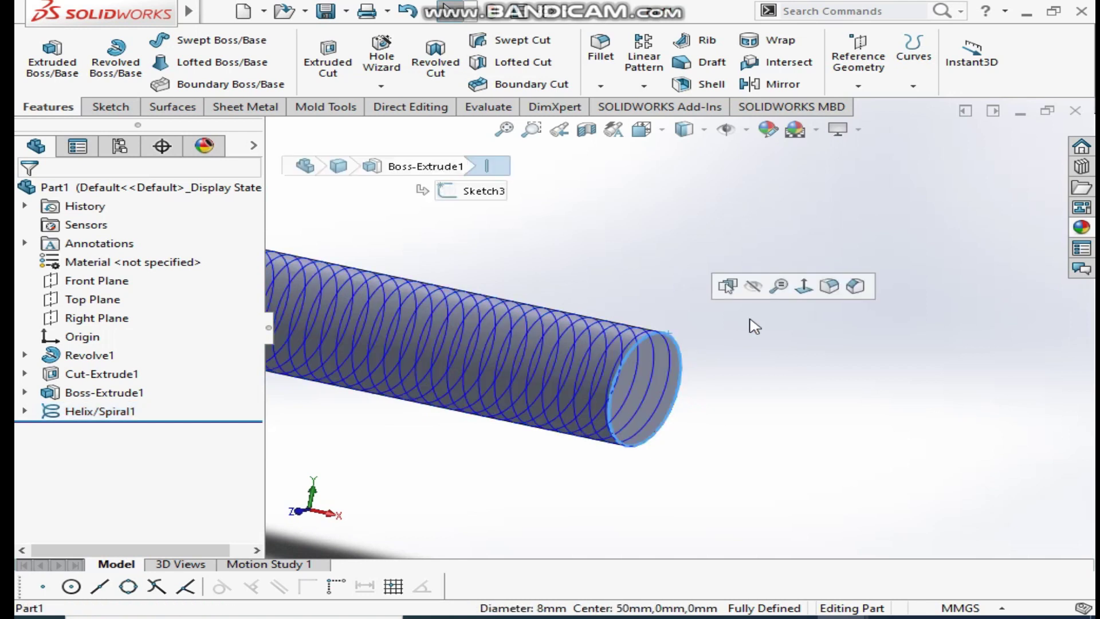
{"action": "left_click", "coordinate": [855, 288]}
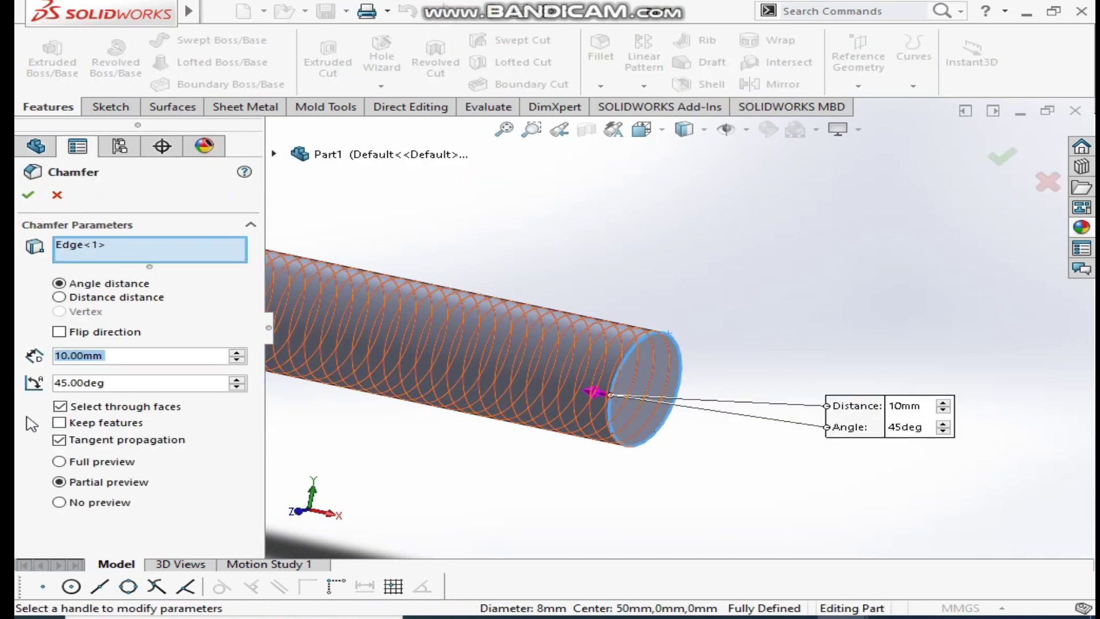
{"action": "type", "text": "1"}
{"action": "key", "text": "Return"}
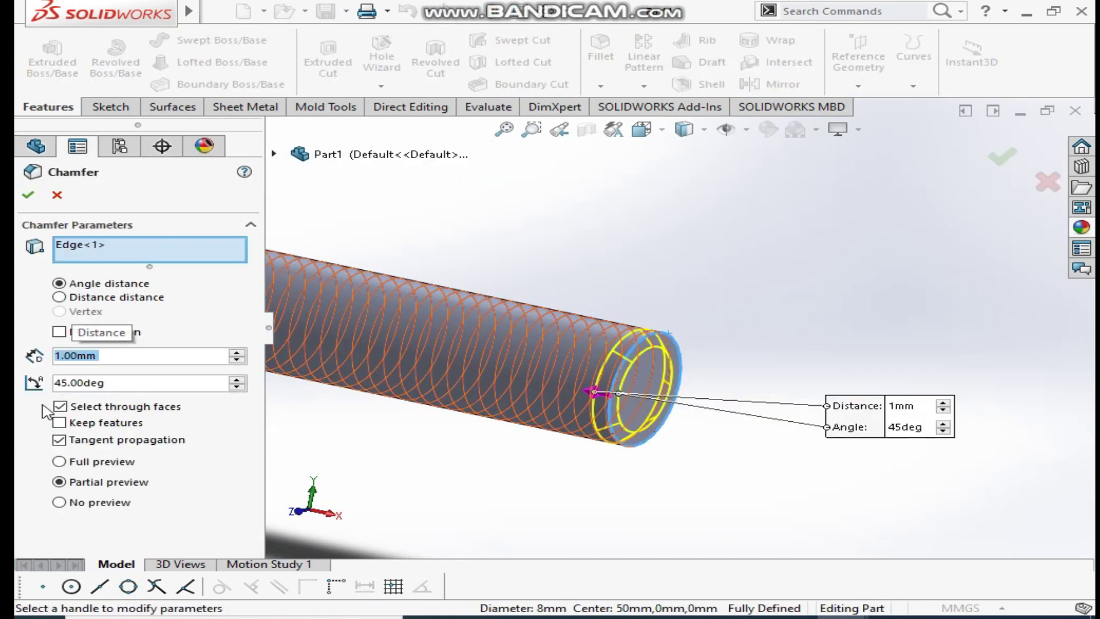
{"action": "left_click", "coordinate": [30, 195]}
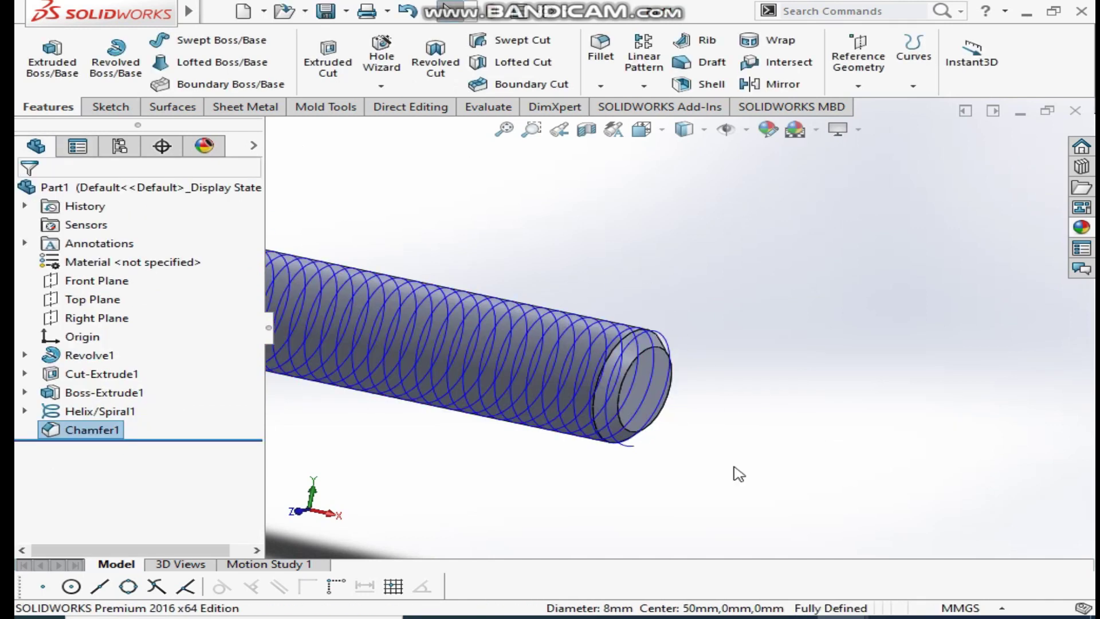
- Start a sketch on the Front Plane and convert the helix curve into it
{"action": "middle_click_drag", "start_coordinate": [724, 457], "coordinate": [763, 127]}
{"action": "middle_click_drag", "start_coordinate": [682, 402], "coordinate": [750, 424]}
{"action": "scroll", "coordinate": [732, 441], "scroll_direction": "up", "scroll_amount": 4}
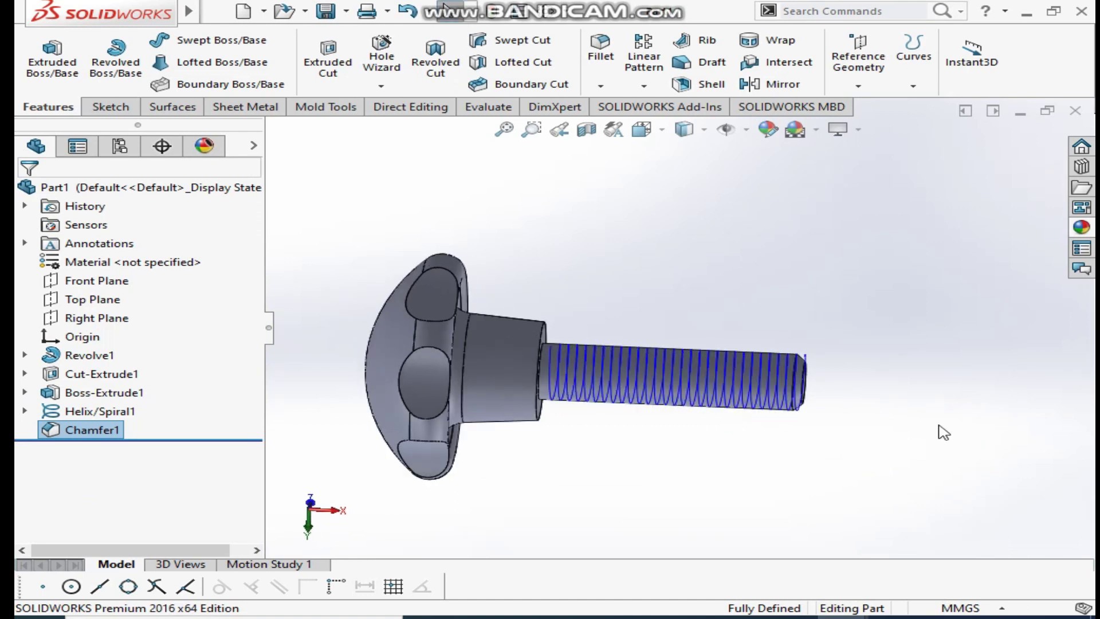
{"action": "left_click", "coordinate": [91, 282]}
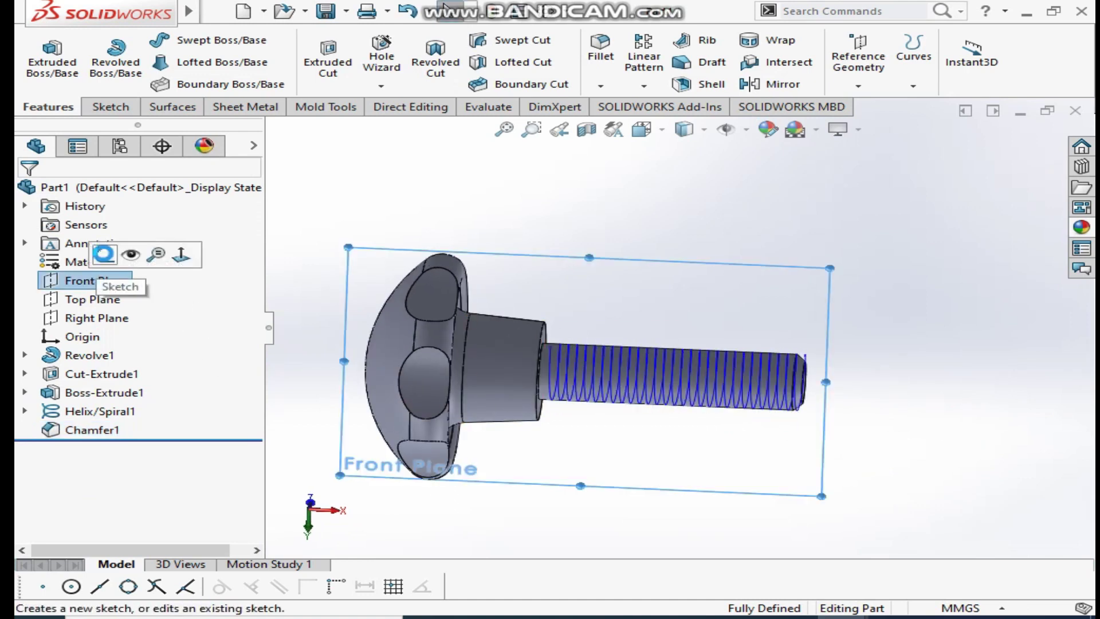
{"action": "left_click", "coordinate": [103, 254]}
{"action": "scroll", "coordinate": [1007, 380], "scroll_direction": "down", "scroll_amount": 4}
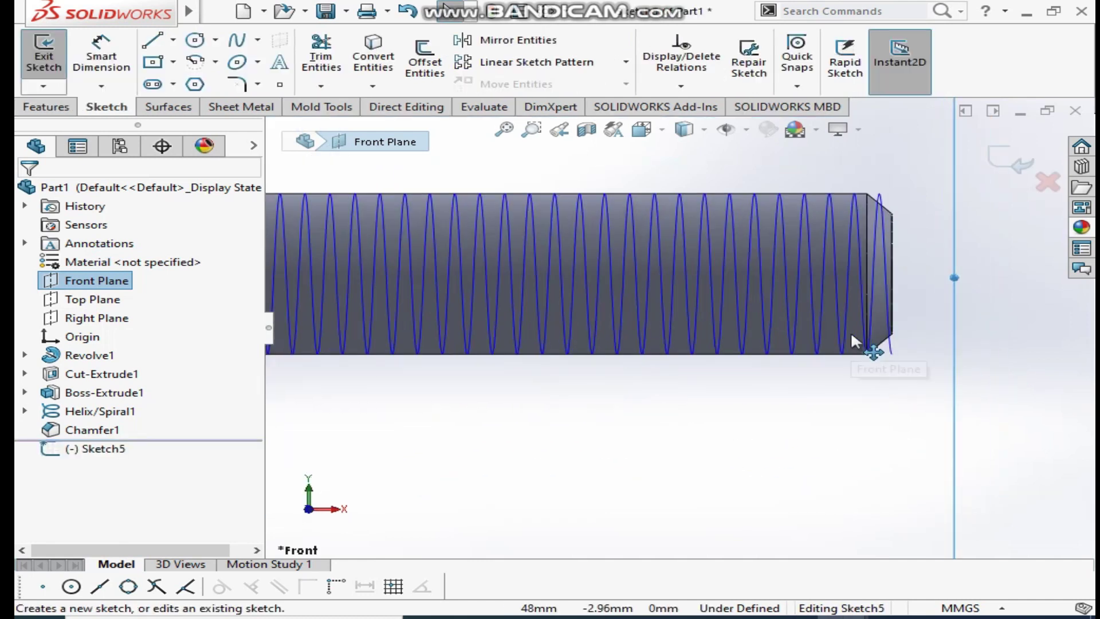
{"action": "scroll", "coordinate": [854, 344], "scroll_direction": "down", "scroll_amount": 4}
{"action": "key", "text": "Escape"}
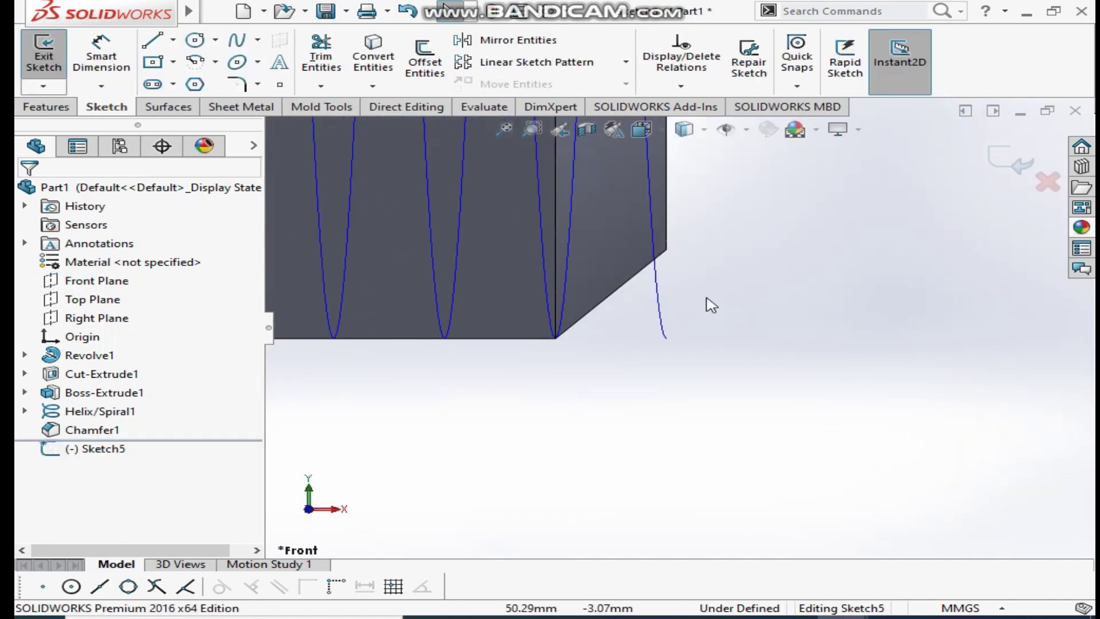
{"action": "left_click", "coordinate": [661, 318]}
{"action": "left_click", "coordinate": [373, 57]}
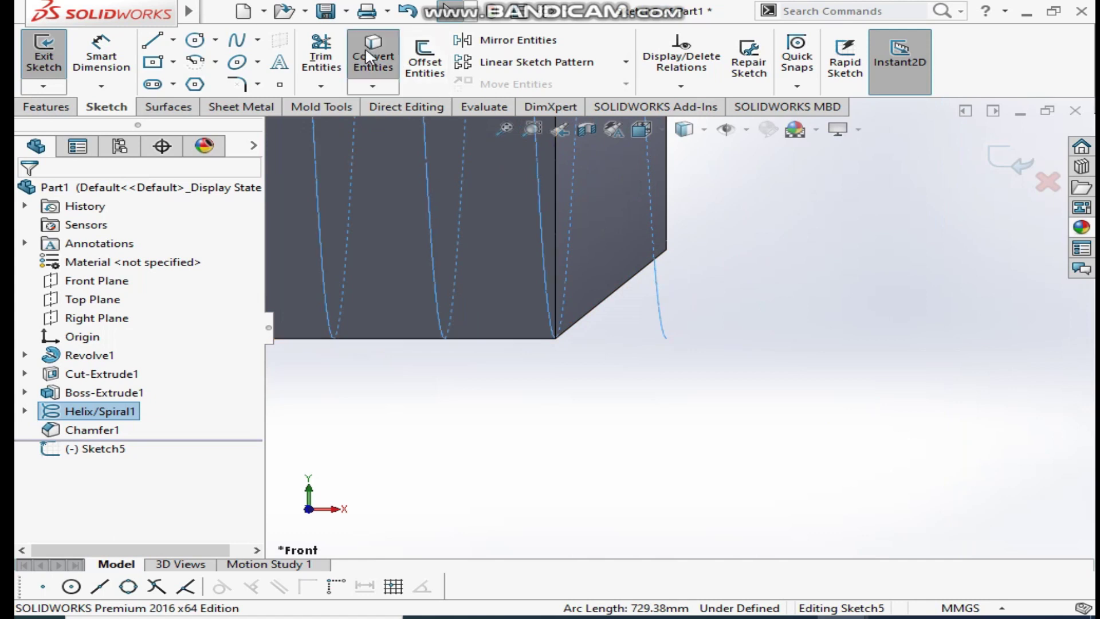
- Sketch a horizontal line about 0.76 mm long from the helix's free end towards the knob, continuing with a line about 1.13 mm long slanting up into the shaft
{"action": "left_click", "coordinate": [154, 45]}
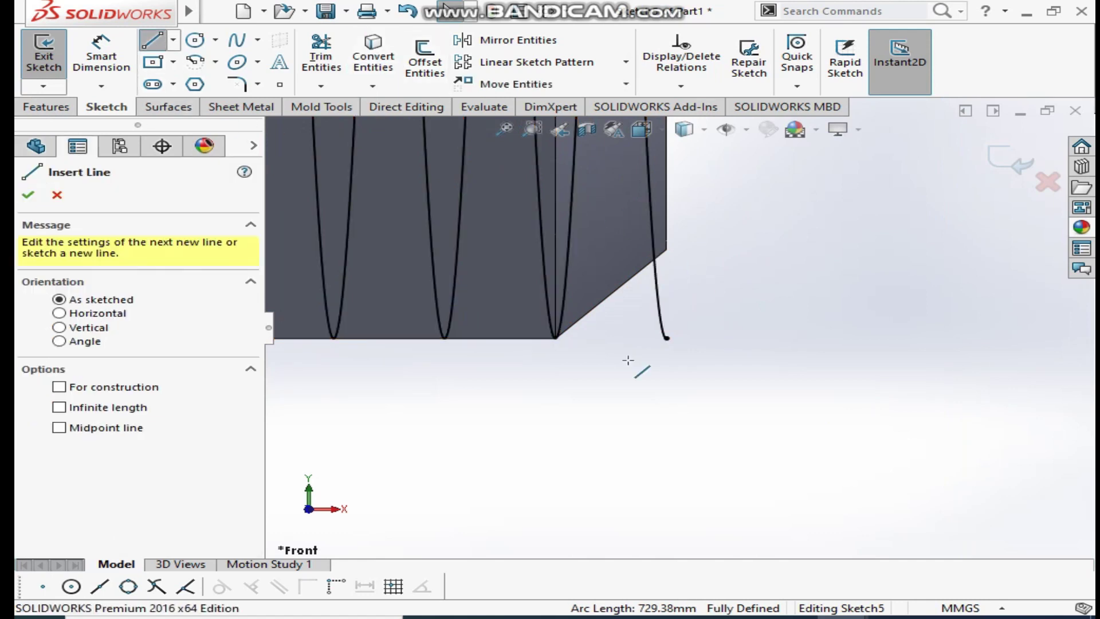
{"action": "left_click", "coordinate": [665, 338]}
{"action": "left_click", "coordinate": [582, 339]}
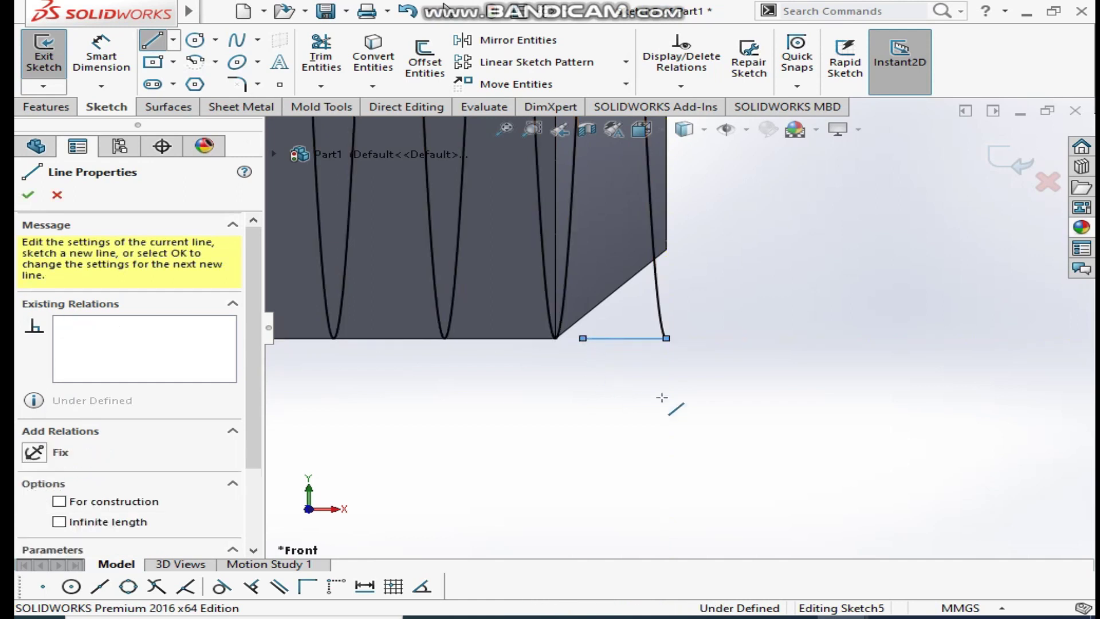
{"action": "left_click", "coordinate": [646, 250]}
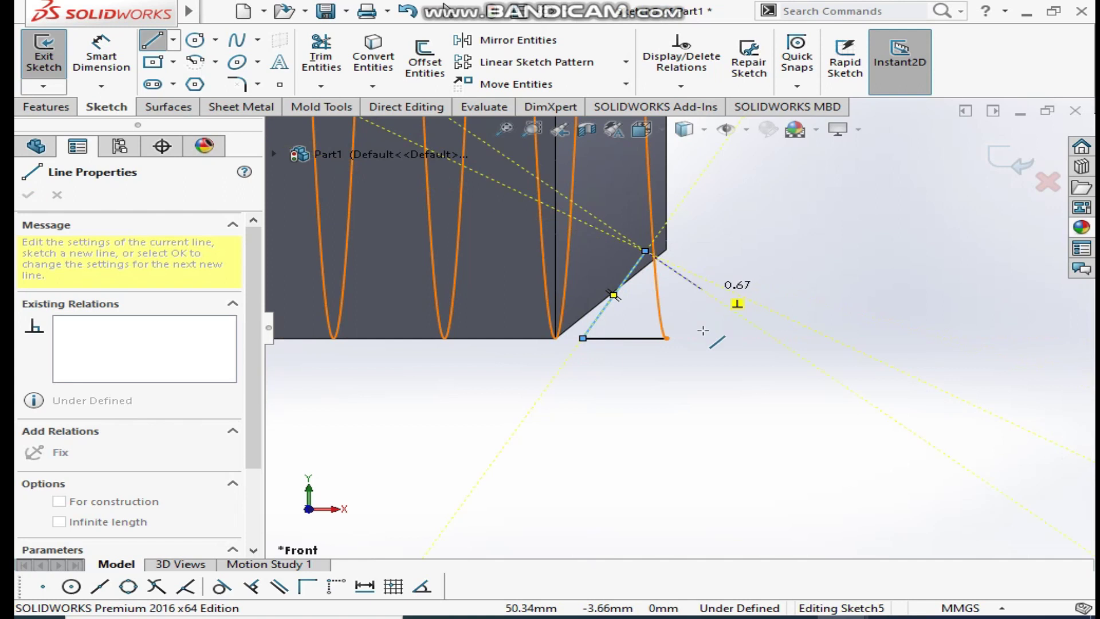
{"action": "left_click", "coordinate": [727, 339]}
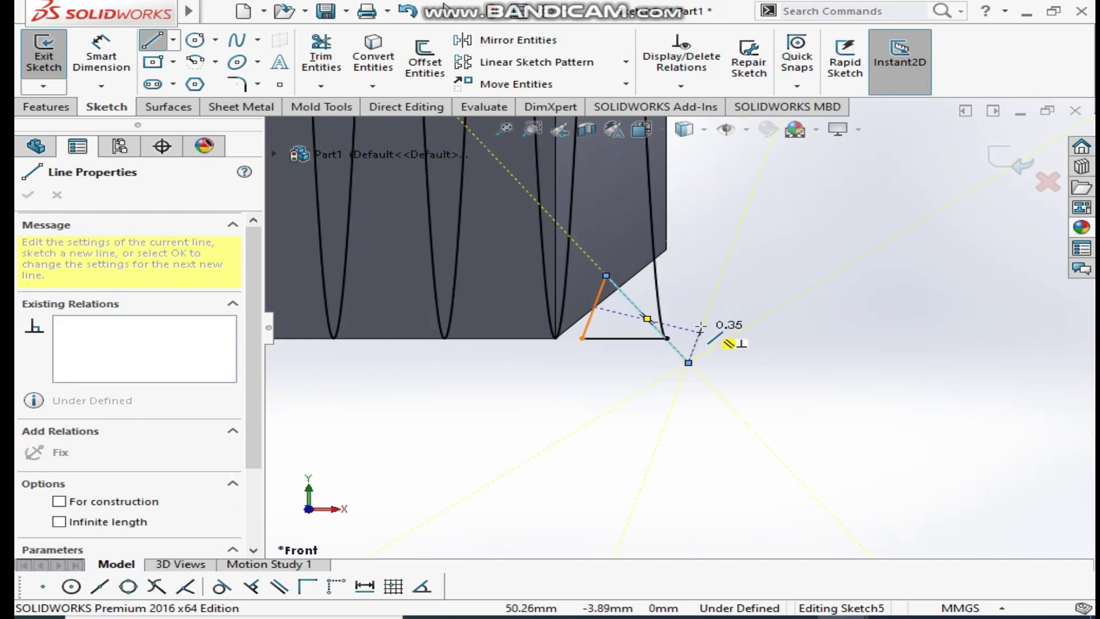
{"action": "key", "text": "Escape"}
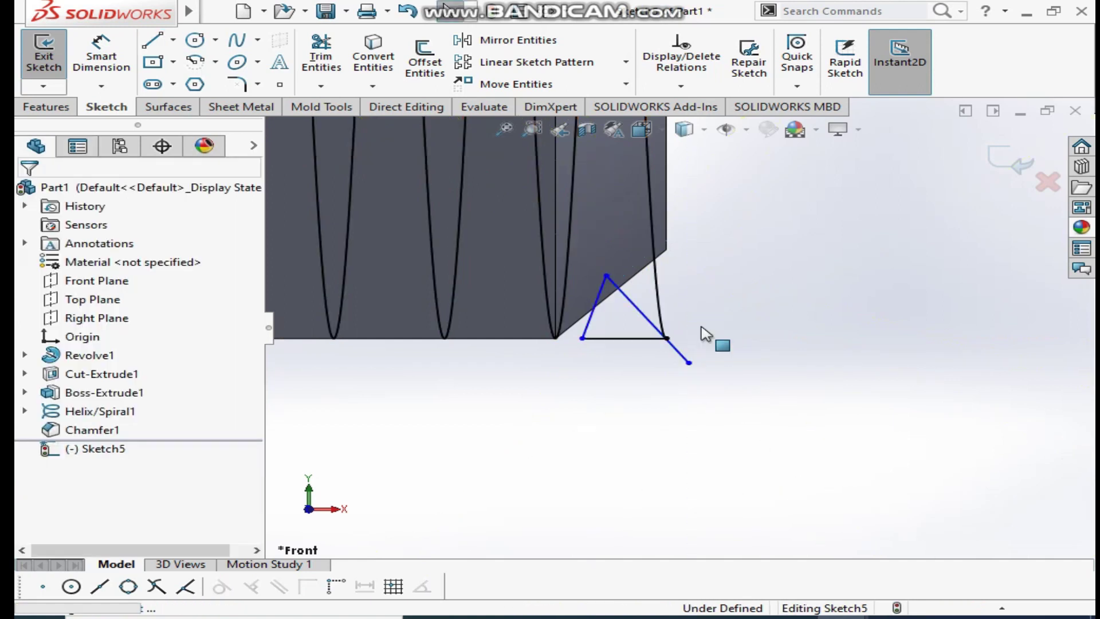
{"action": "key", "text": "ctrl+z"}
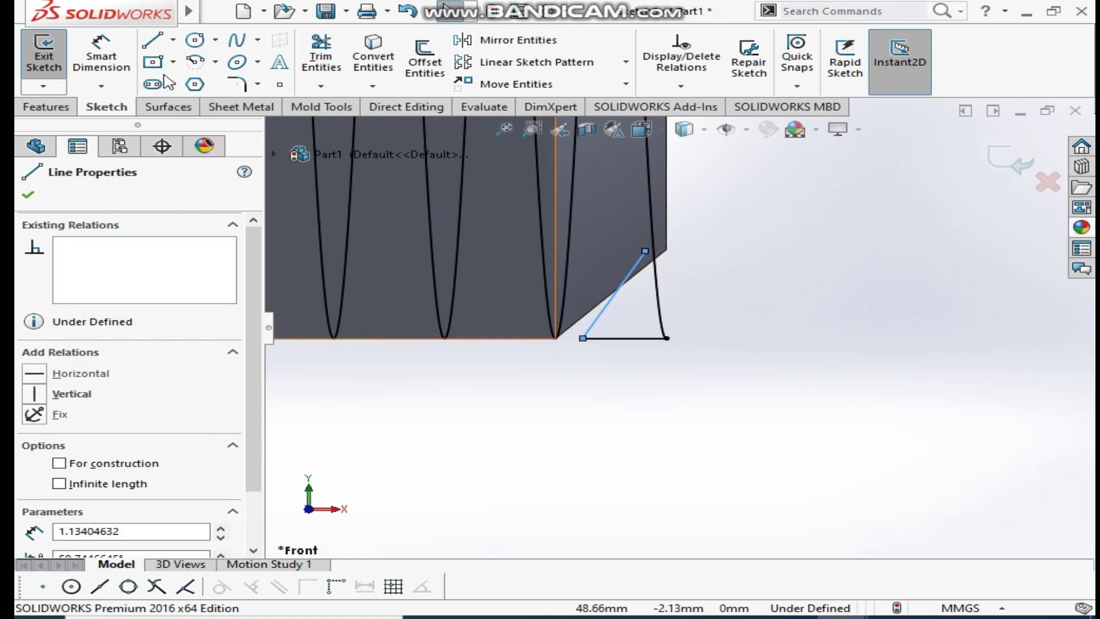
- Close the triangle with a horizontal line about 0.55 mm outward from the helix's end and a slanted line about 1.22 mm to the apex
{"action": "left_click", "coordinate": [153, 39]}
{"action": "left_click", "coordinate": [667, 338]}
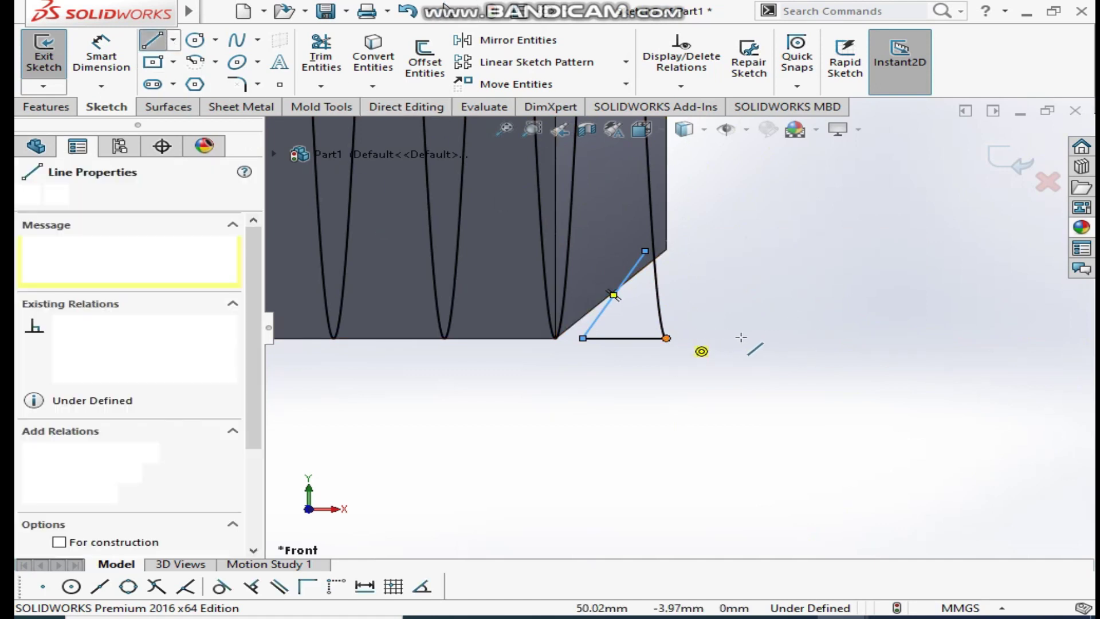
{"action": "left_click", "coordinate": [727, 339]}
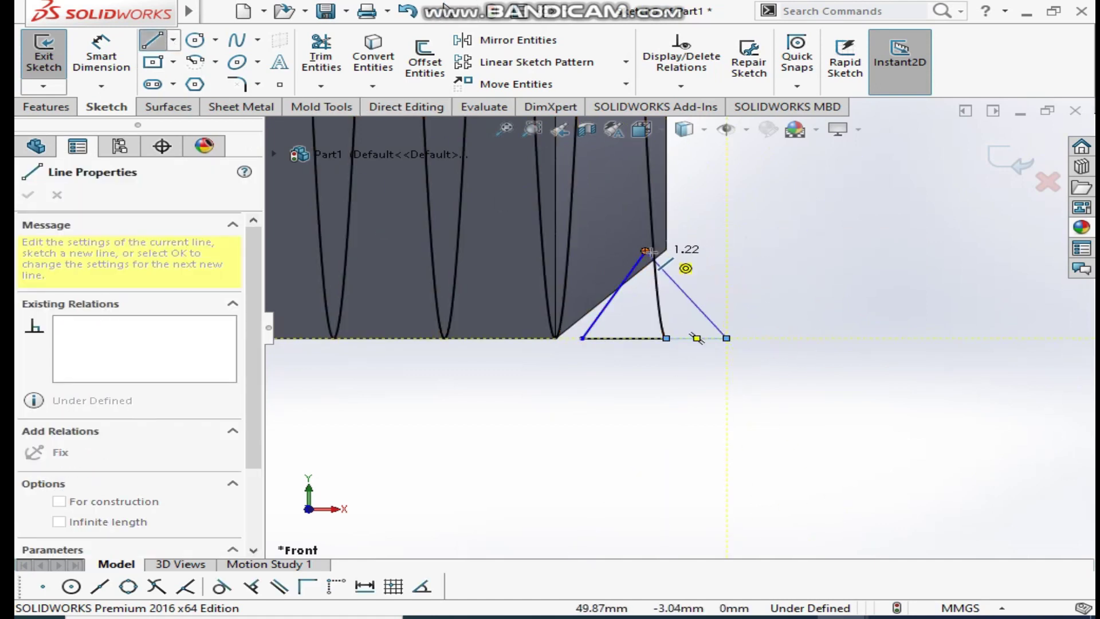
{"action": "left_click", "coordinate": [646, 251]}
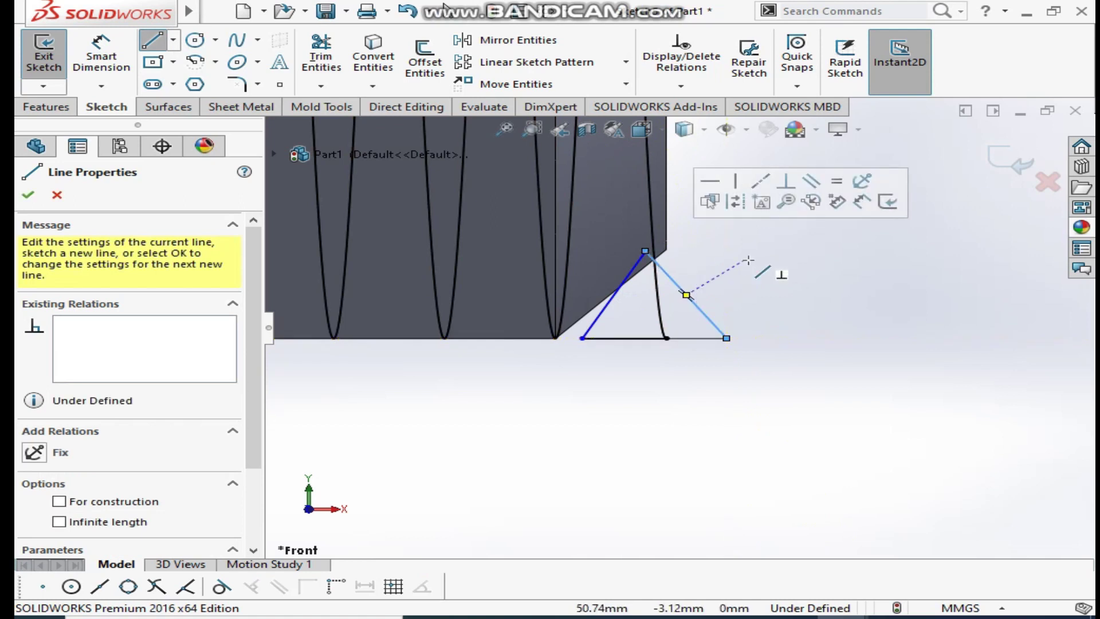
{"action": "key", "text": "Escape"}
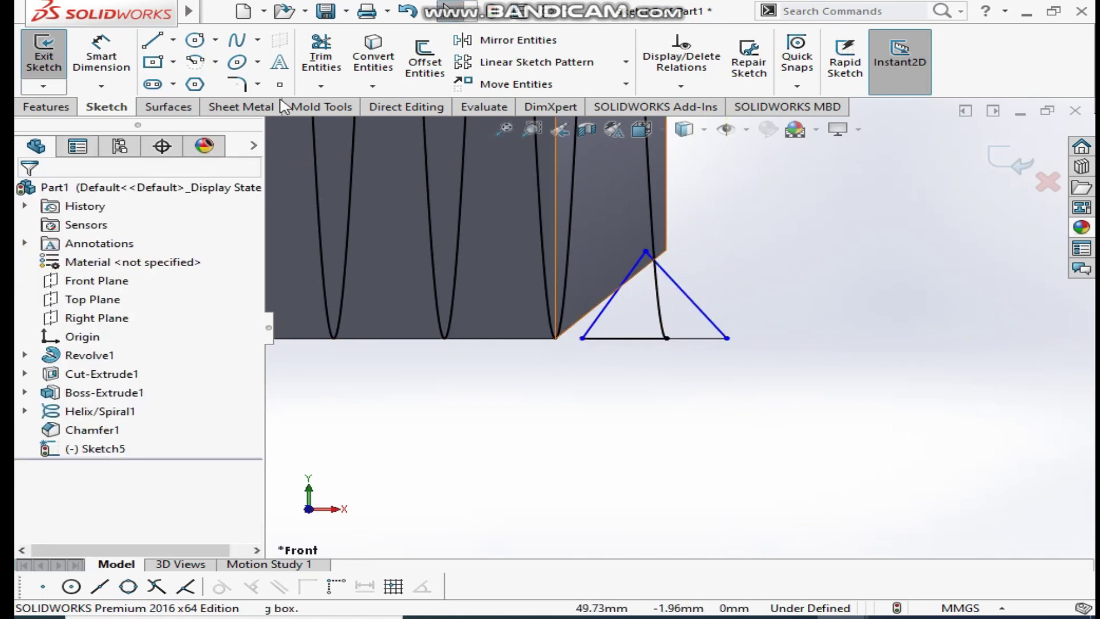
- Dimension the triangle's inner base segment, between the helix's end and the corner nearer the knob, to 0.5 mm
{"action": "left_click", "coordinate": [104, 63]}
{"action": "left_click", "coordinate": [629, 338]}
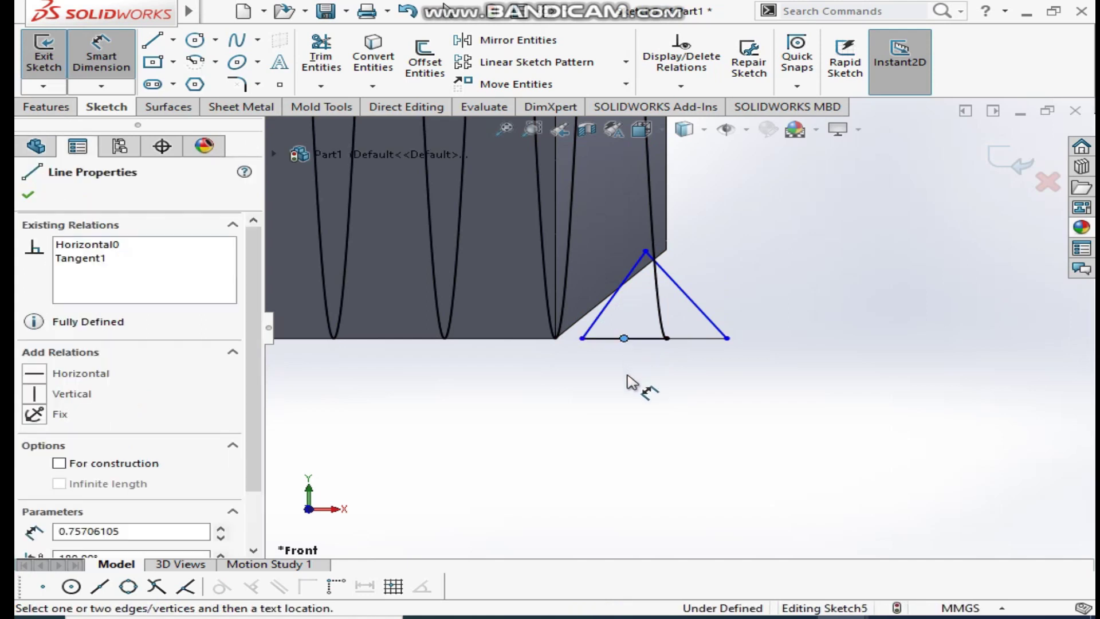
{"action": "left_click", "coordinate": [27, 194]}
{"action": "left_click", "coordinate": [101, 54]}
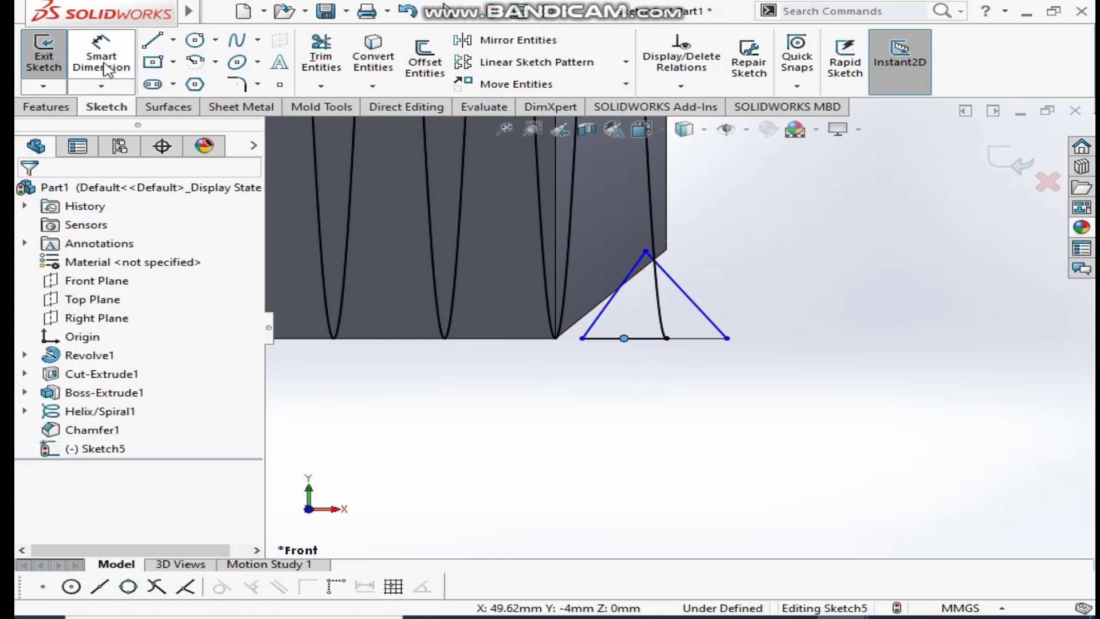
{"action": "left_click", "coordinate": [655, 339]}
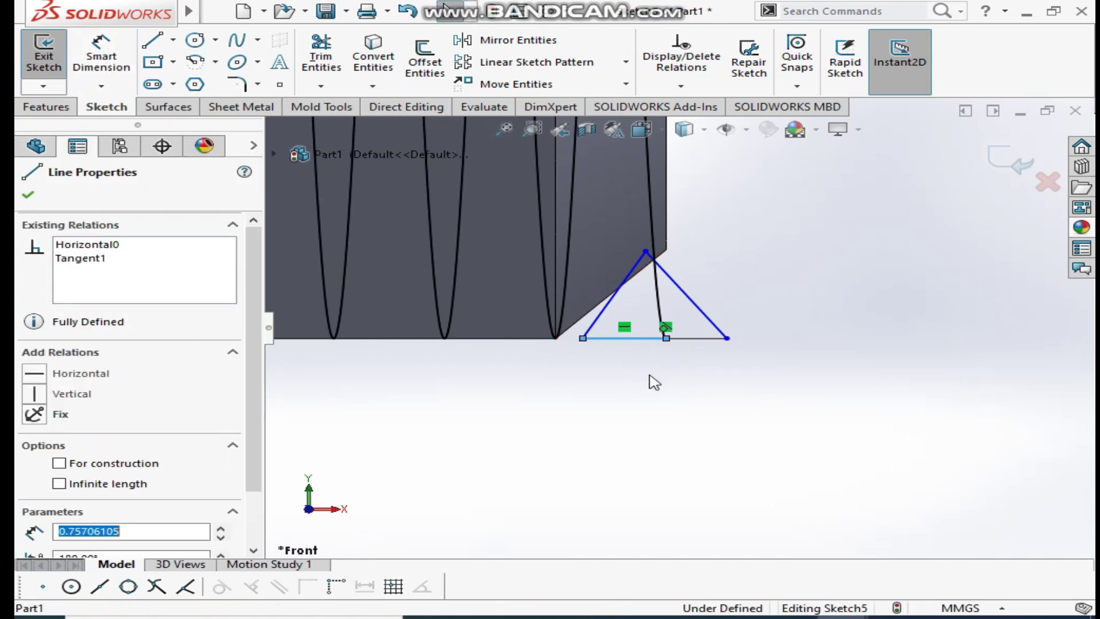
{"action": "left_click", "coordinate": [103, 64]}
{"action": "left_click", "coordinate": [631, 401]}
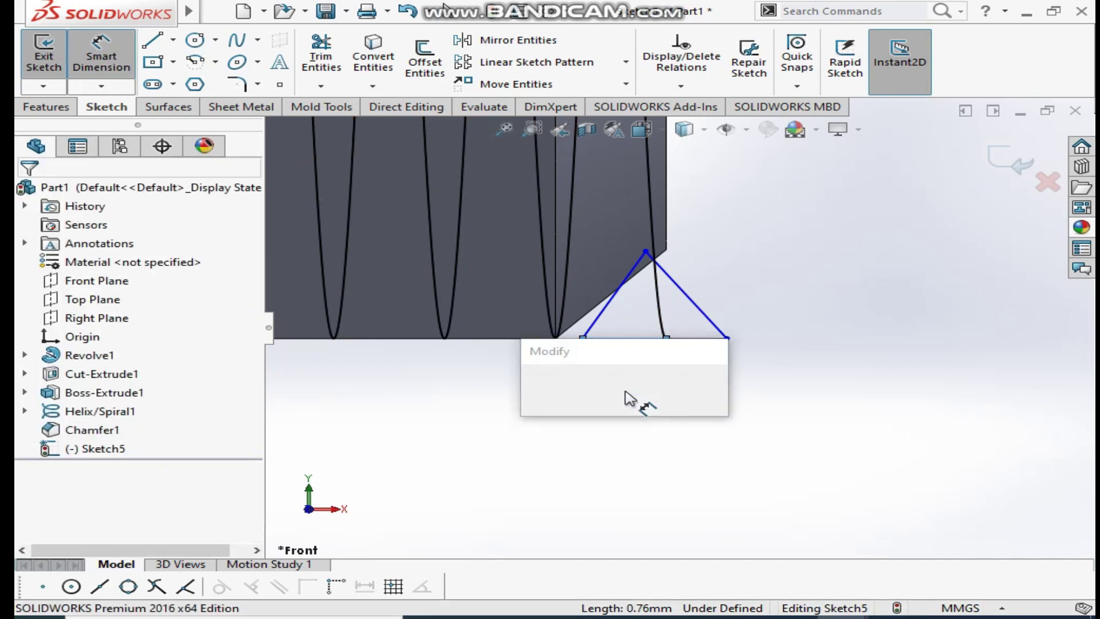
{"action": "type", "text": "0.5"}
{"action": "key", "text": "Return"}
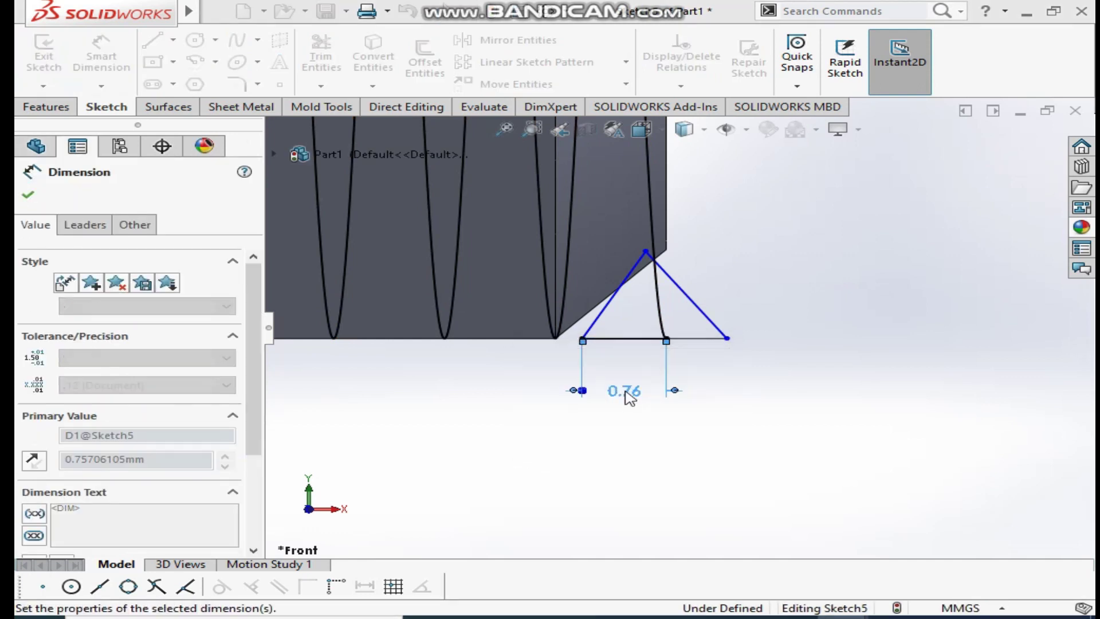
- Dimension the triangle's outer base segment, beyond the helix's end, to 0.5 mm
{"action": "left_click", "coordinate": [704, 342]}
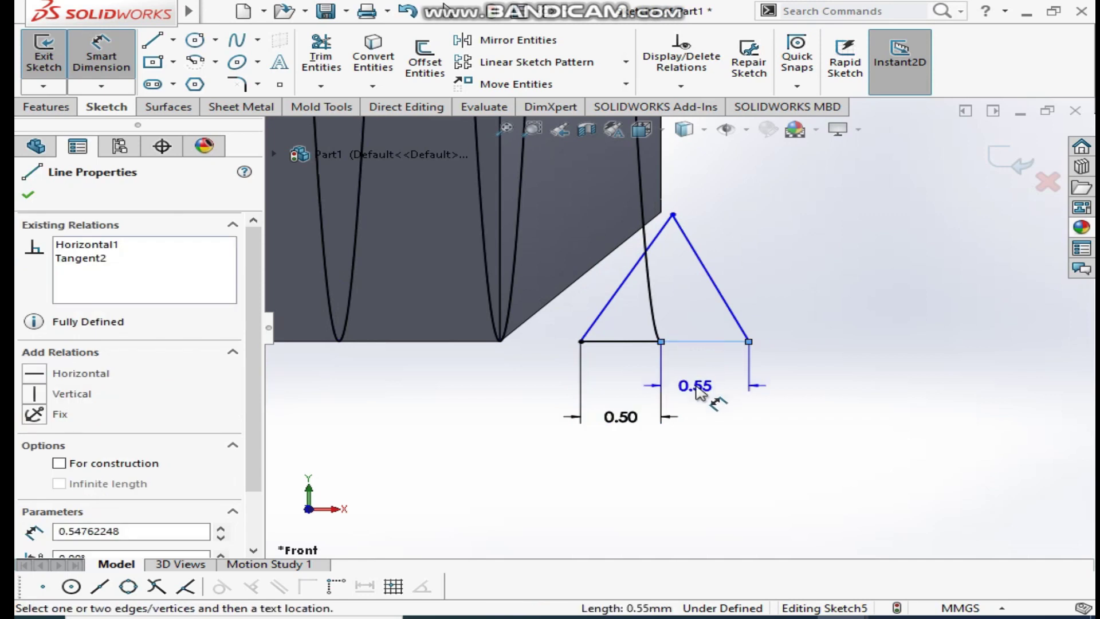
{"action": "left_click", "coordinate": [700, 395]}
{"action": "type", "text": "0.5"}
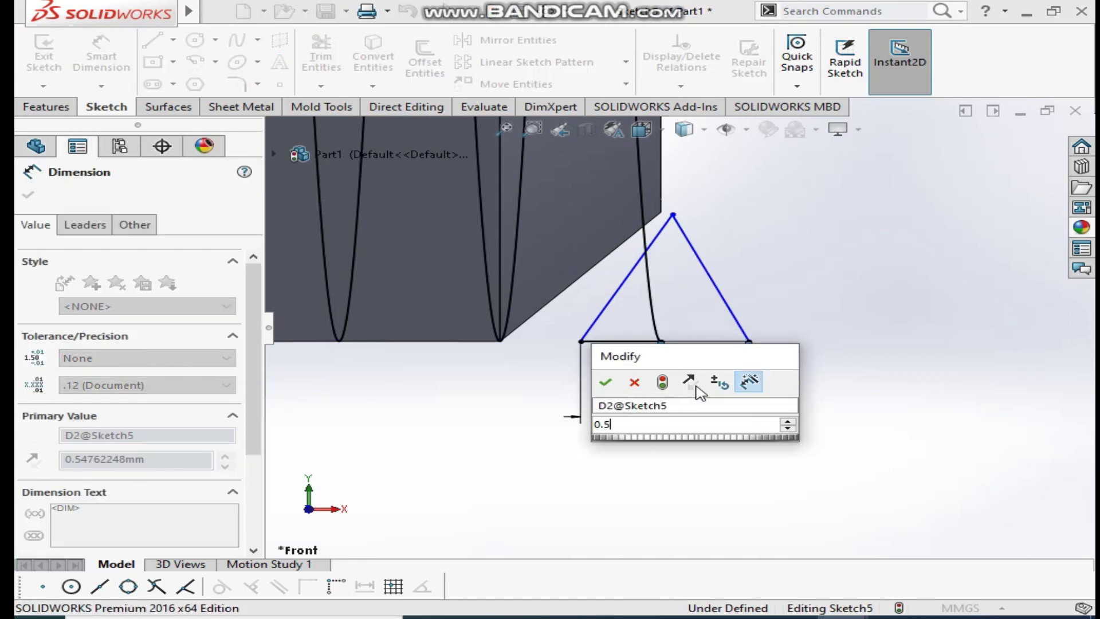
{"action": "key", "text": "Return"}
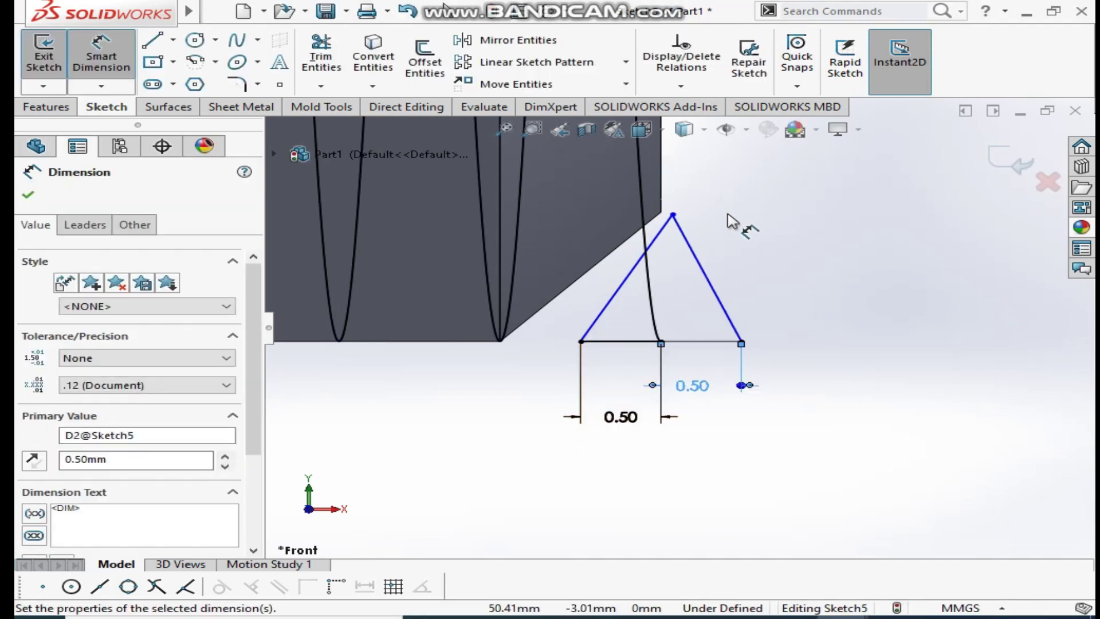
- Draw a line from the triangle's apex to the helix's end point on the base and make it vertical
{"action": "key", "text": "l"}
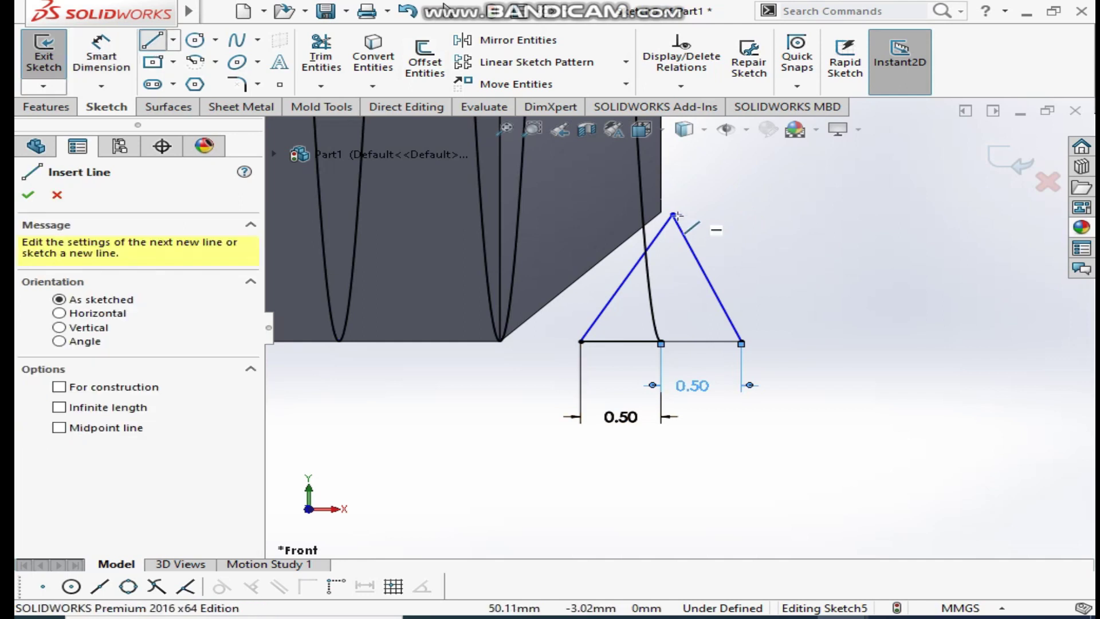
{"action": "left_click", "coordinate": [674, 215]}
{"action": "left_click", "coordinate": [662, 342]}
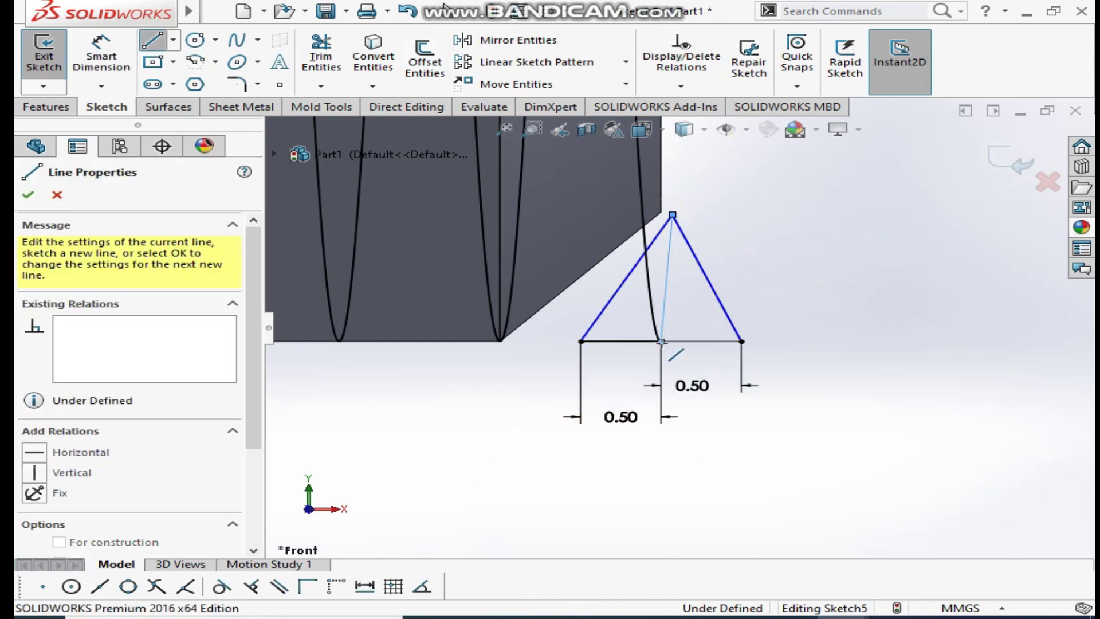
{"action": "left_click", "coordinate": [28, 195]}
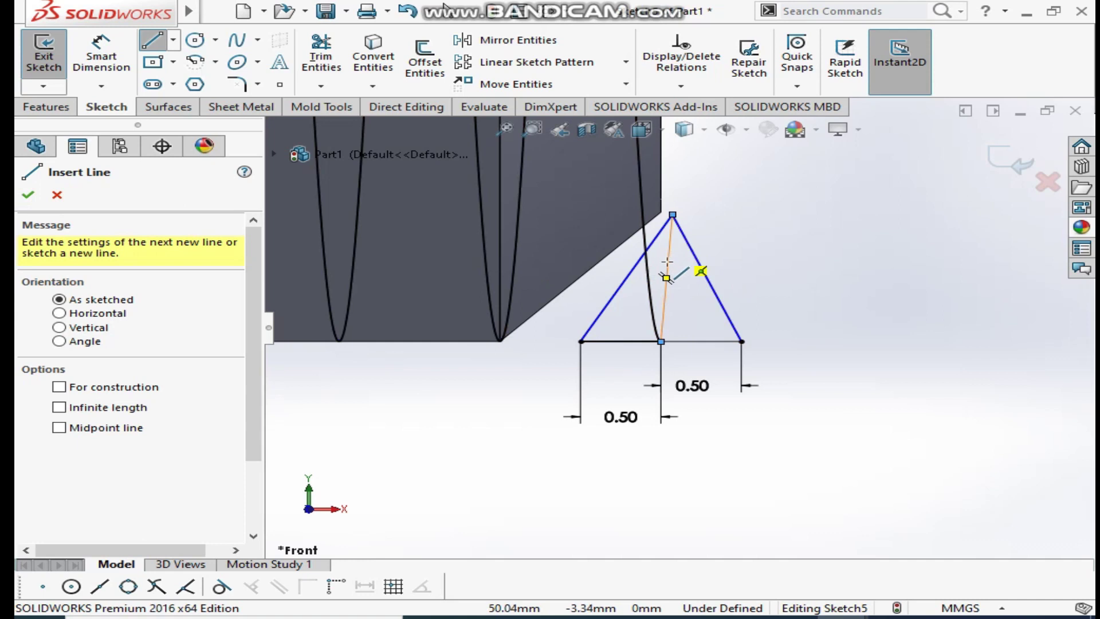
{"action": "left_click", "coordinate": [28, 191]}
{"action": "left_click", "coordinate": [669, 266]}
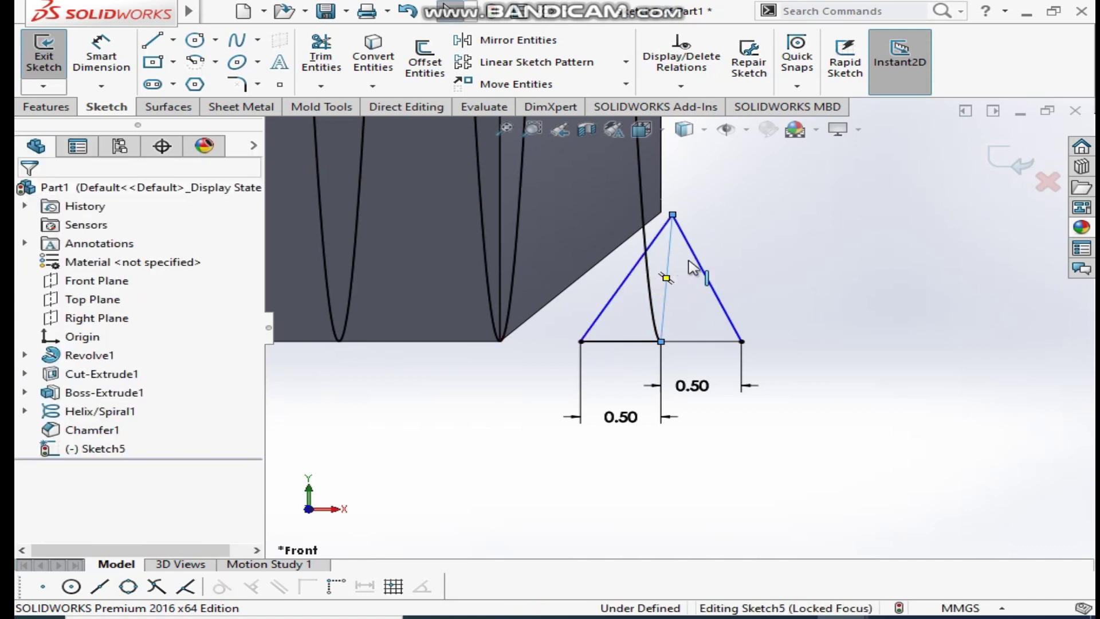
{"action": "left_click", "coordinate": [756, 189]}
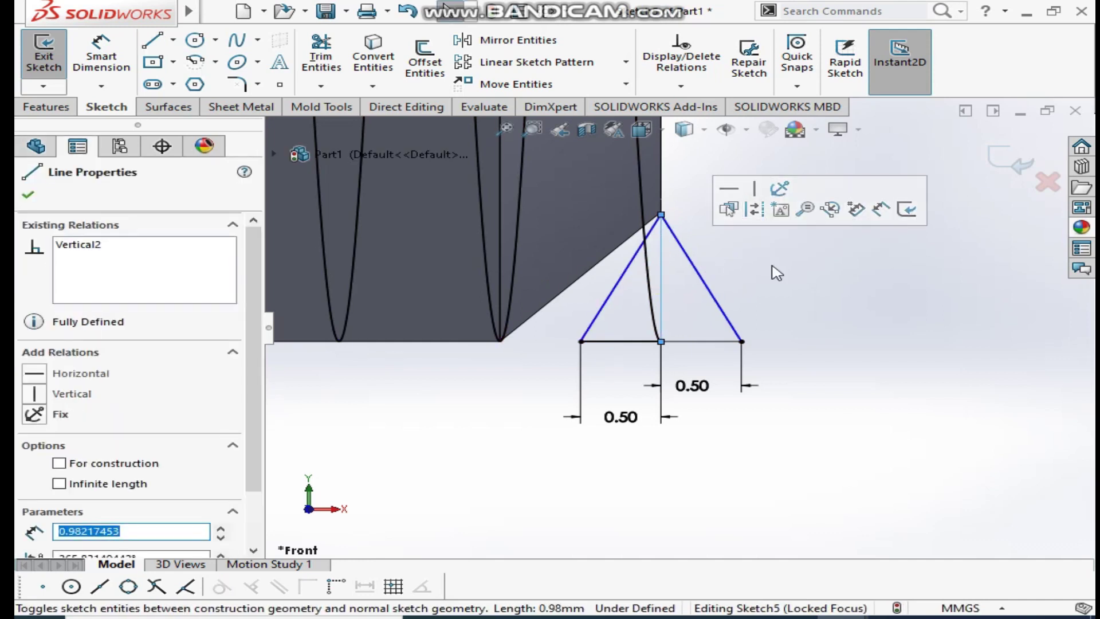
{"action": "left_click", "coordinate": [777, 273]}
- Finish and exit the triangular thread profile sketch
{"action": "scroll", "coordinate": [705, 294], "scroll_direction": "down", "scroll_amount": 2}
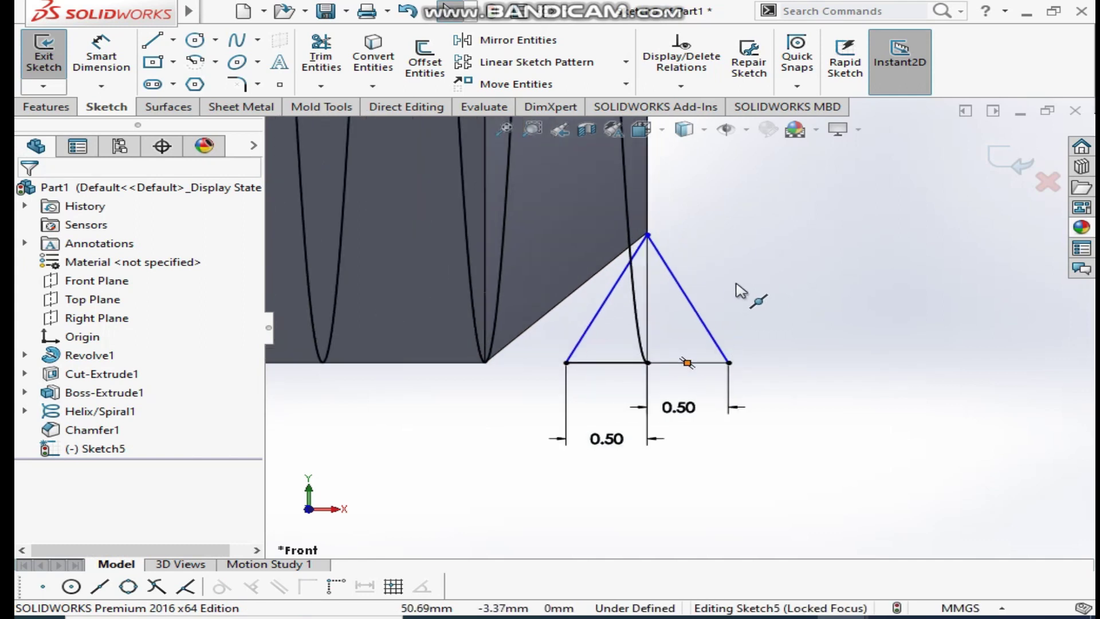
{"action": "scroll", "coordinate": [735, 282], "scroll_direction": "up", "scroll_amount": 2}
{"action": "left_click", "coordinate": [50, 109]}
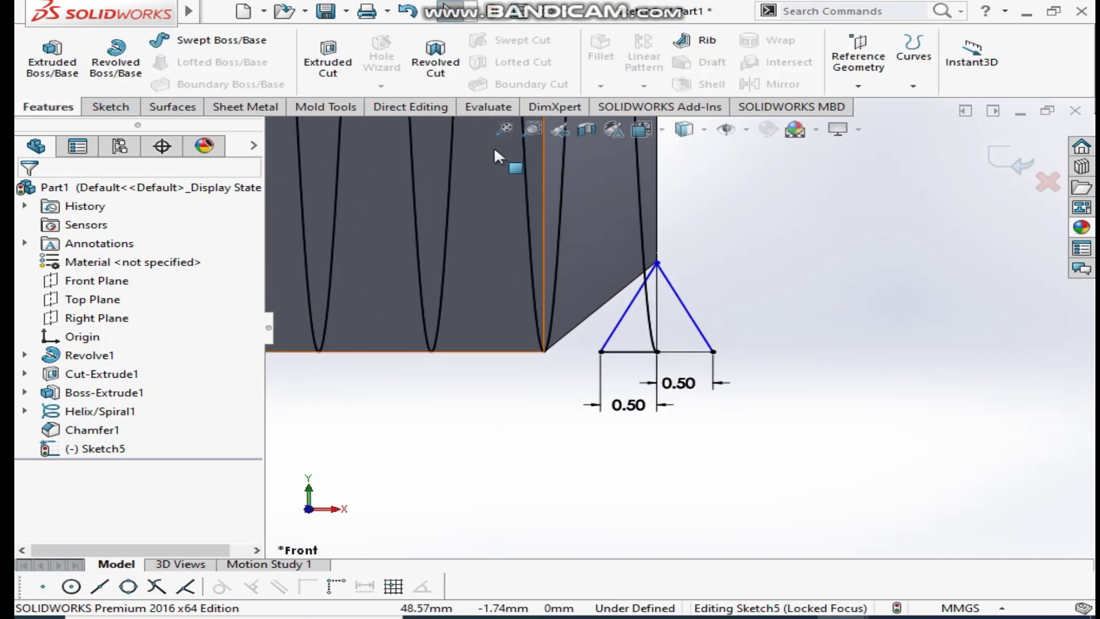
{"action": "left_click", "coordinate": [999, 159]}
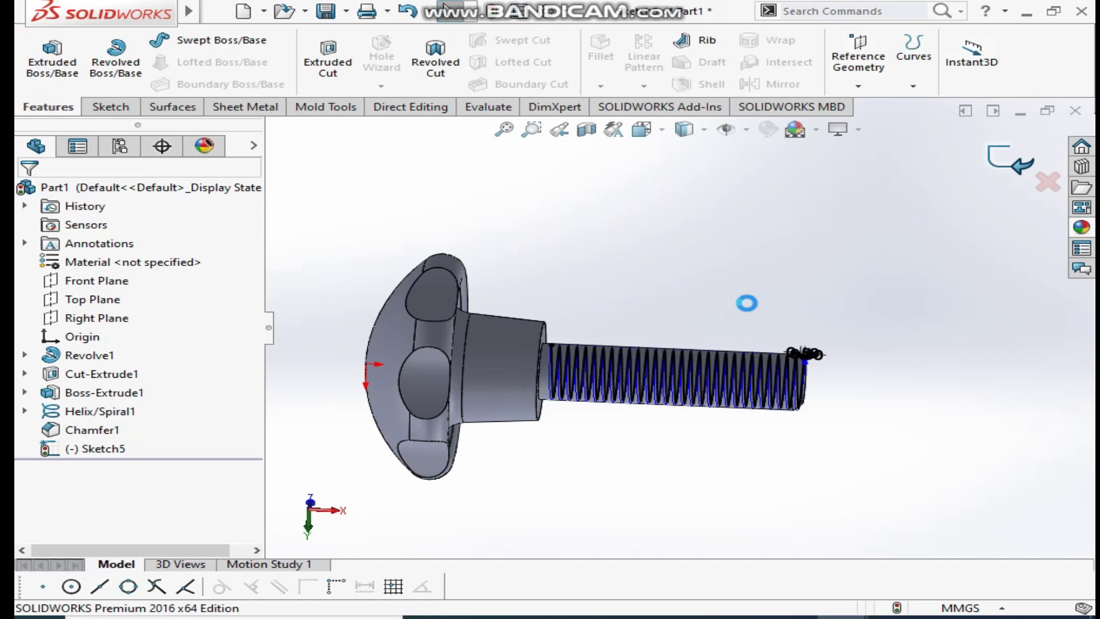
- Create a Swept Cut using the triangle's closed loop as the profile and the helix as the path
{"action": "scroll", "coordinate": [748, 360], "scroll_direction": "down", "scroll_amount": 5}
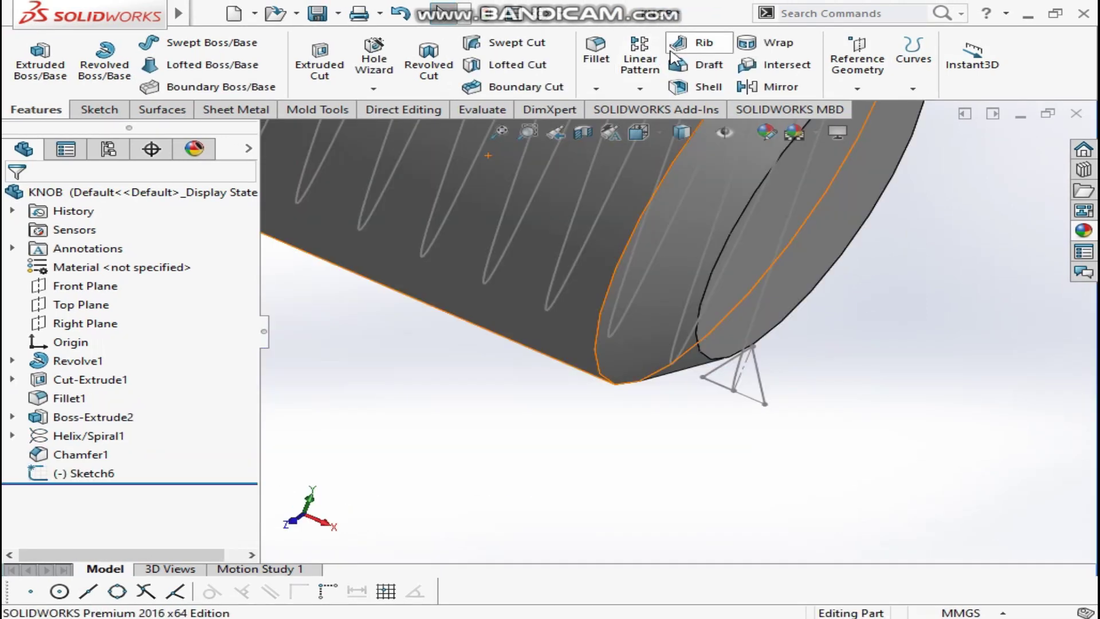
{"action": "left_click", "coordinate": [514, 51]}
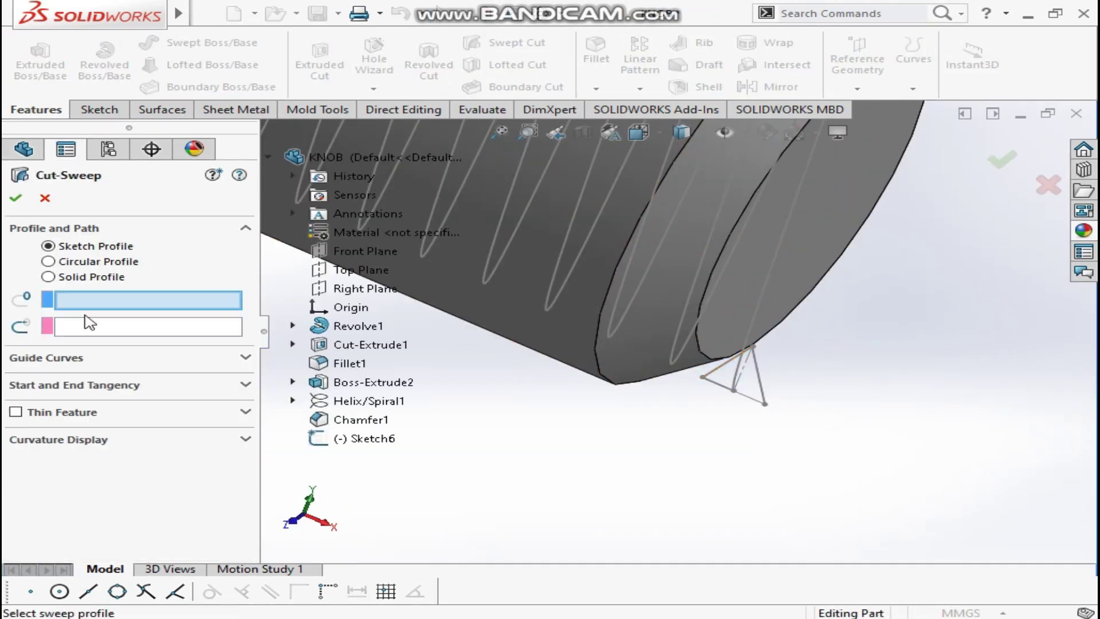
{"action": "left_click", "coordinate": [765, 395]}
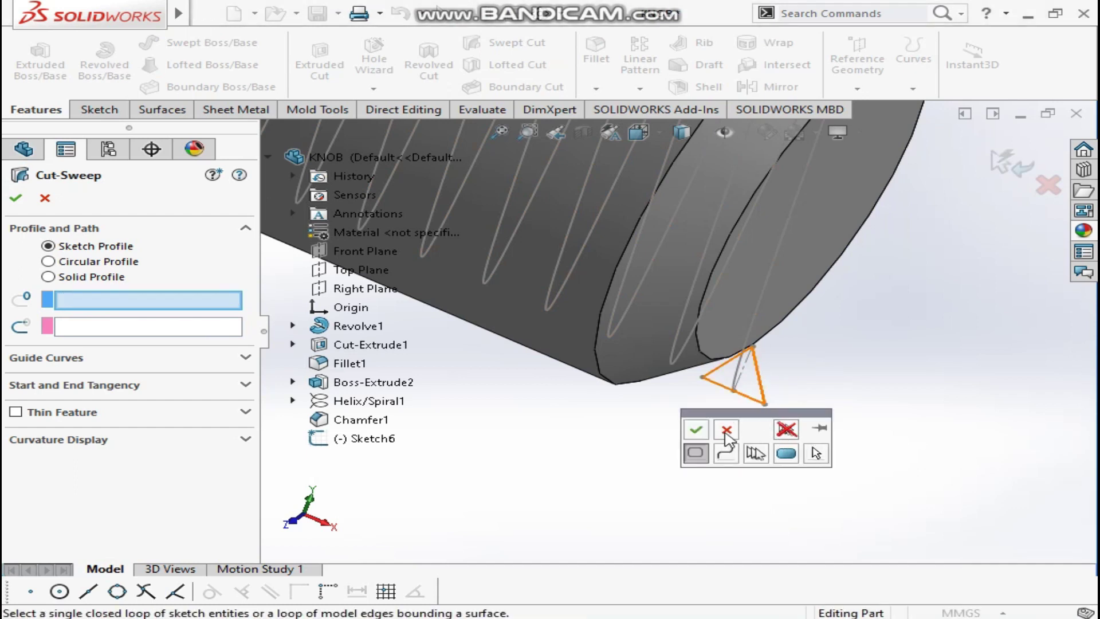
{"action": "left_click", "coordinate": [696, 429]}
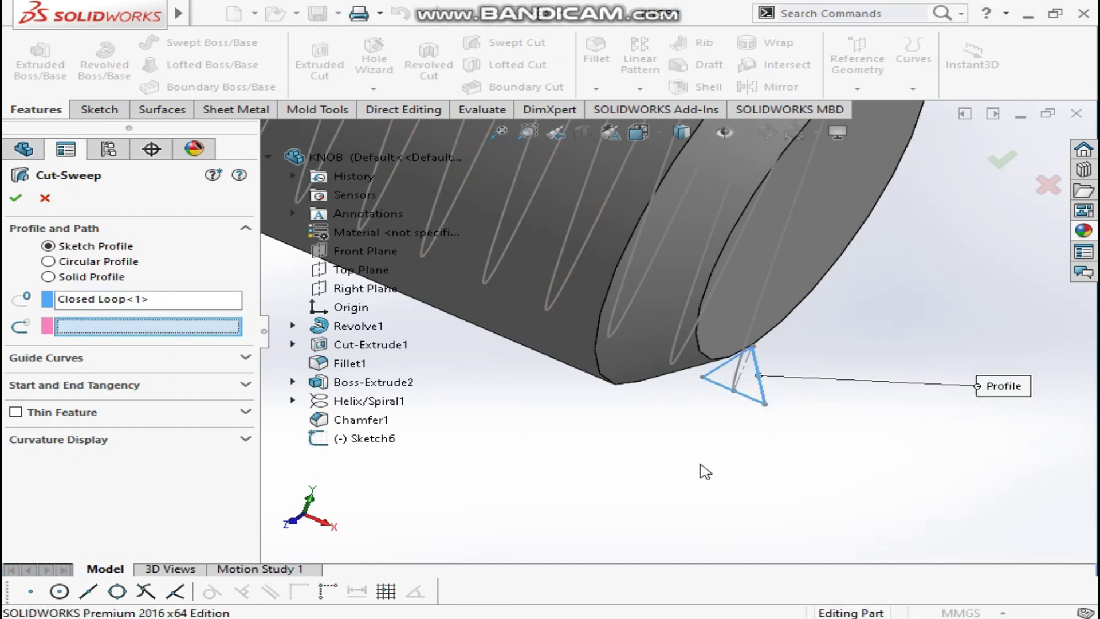
{"action": "key", "text": "f"}
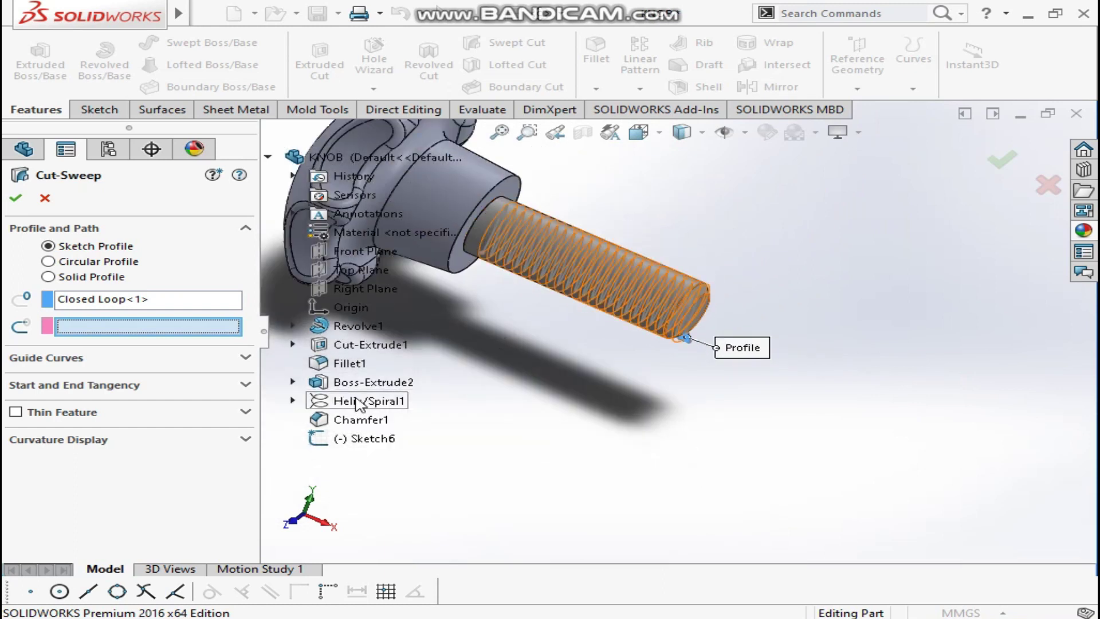
{"action": "left_click", "coordinate": [360, 401]}
{"action": "left_click", "coordinate": [16, 197]}
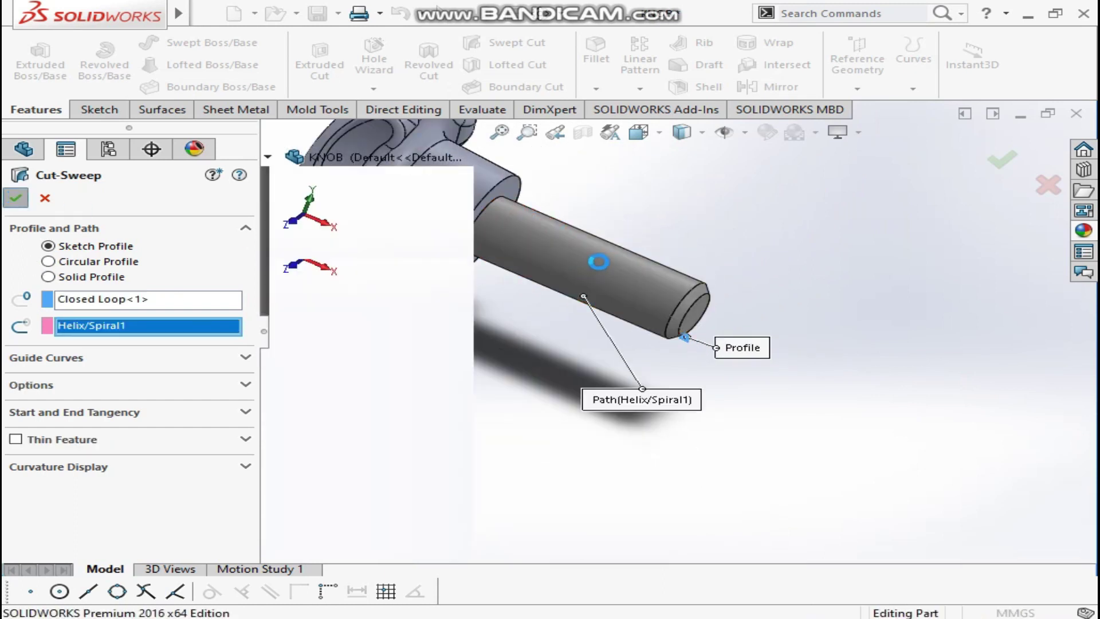
- Examine the cut thread along the shaft and the whole knob from several angles
{"action": "middle_click_drag", "start_coordinate": [747, 306], "coordinate": [743, 354]}
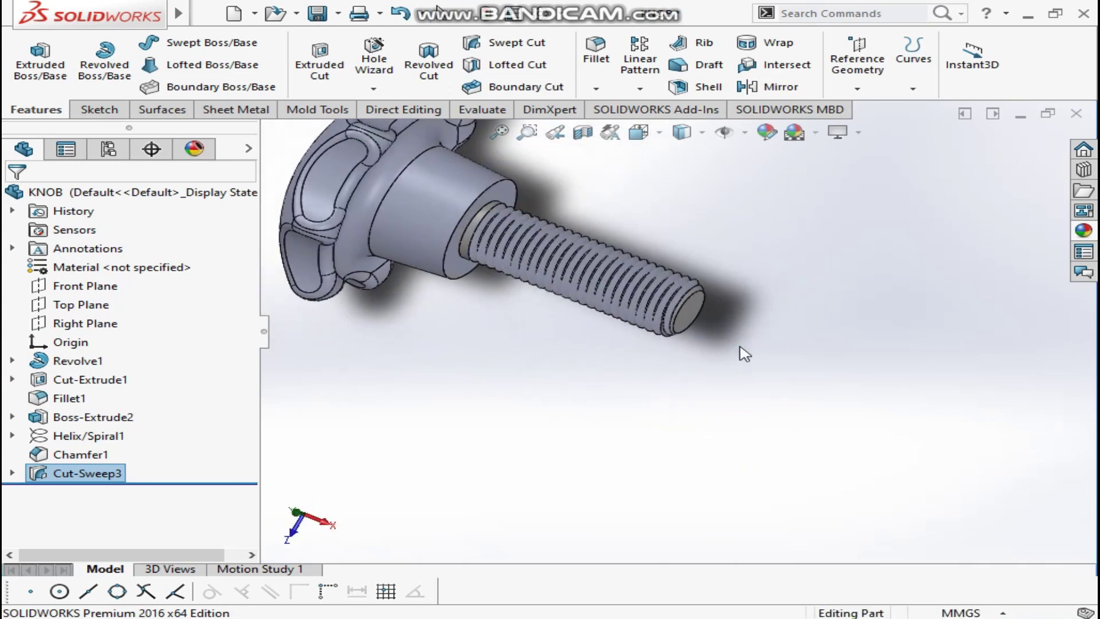
{"action": "scroll", "coordinate": [657, 214], "scroll_direction": "down", "scroll_amount": 3}
{"action": "middle_click_drag", "start_coordinate": [671, 319], "coordinate": [703, 192]}
{"action": "scroll", "coordinate": [710, 212], "scroll_direction": "up", "scroll_amount": 5}
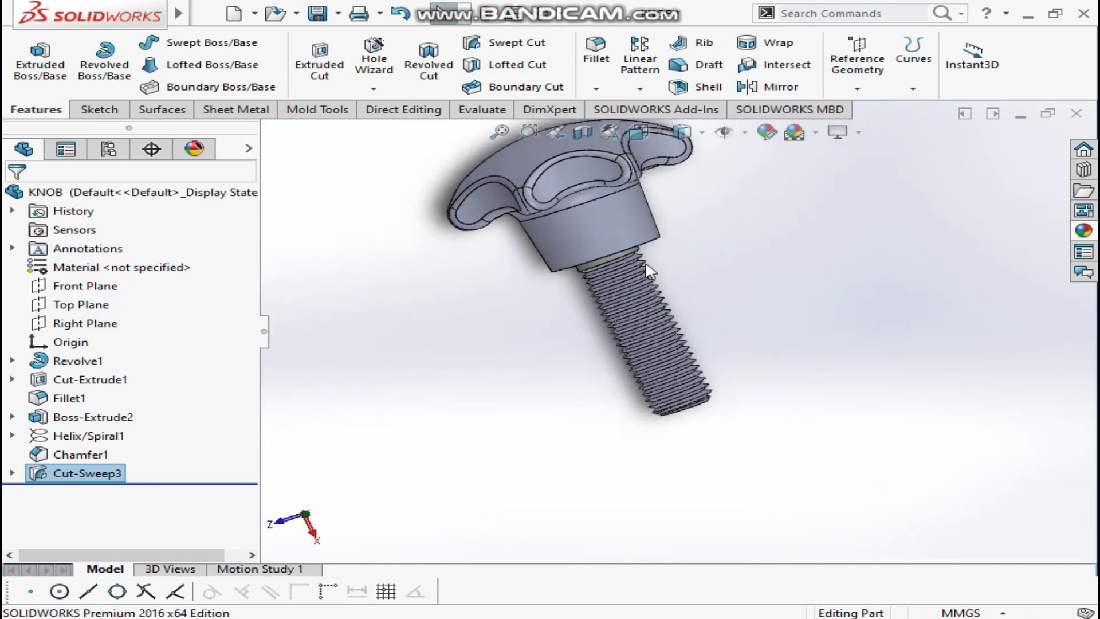
{"action": "scroll", "coordinate": [649, 269], "scroll_direction": "down", "scroll_amount": 2}
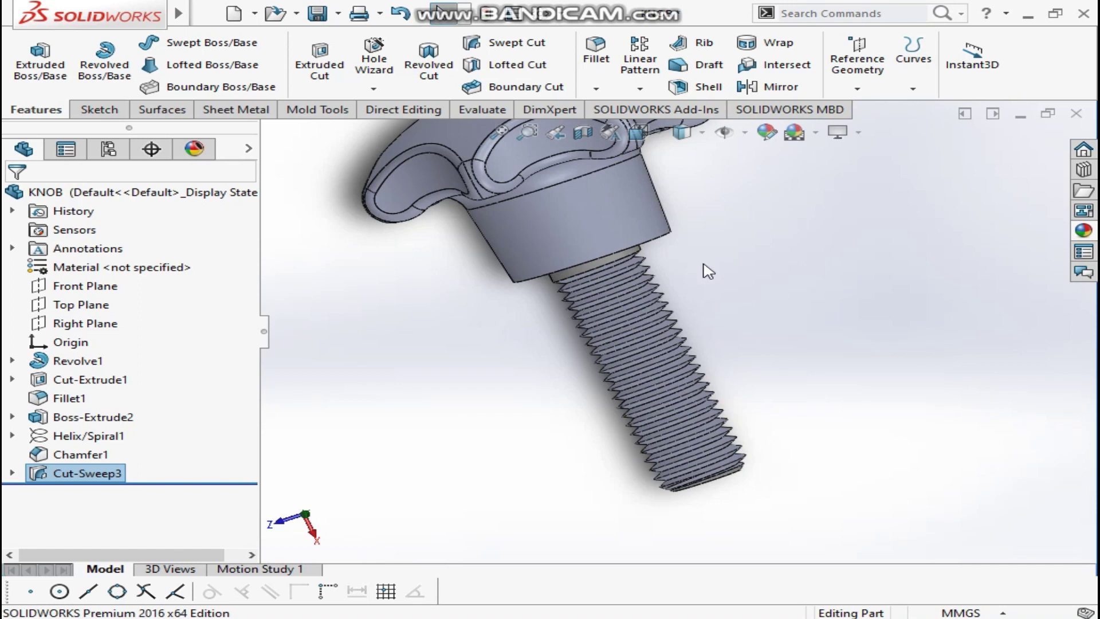
{"action": "scroll", "coordinate": [709, 271], "scroll_direction": "up", "scroll_amount": 3}
{"action": "middle_click_drag", "start_coordinate": [695, 218], "coordinate": [428, 330]}
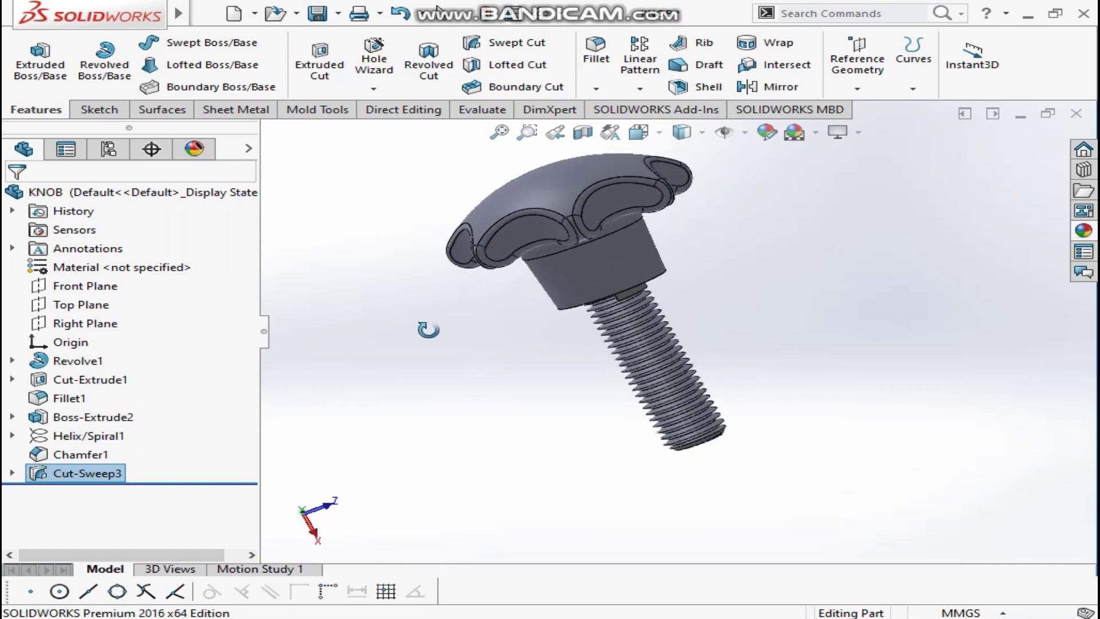
{"action": "left_click", "coordinate": [678, 310]}
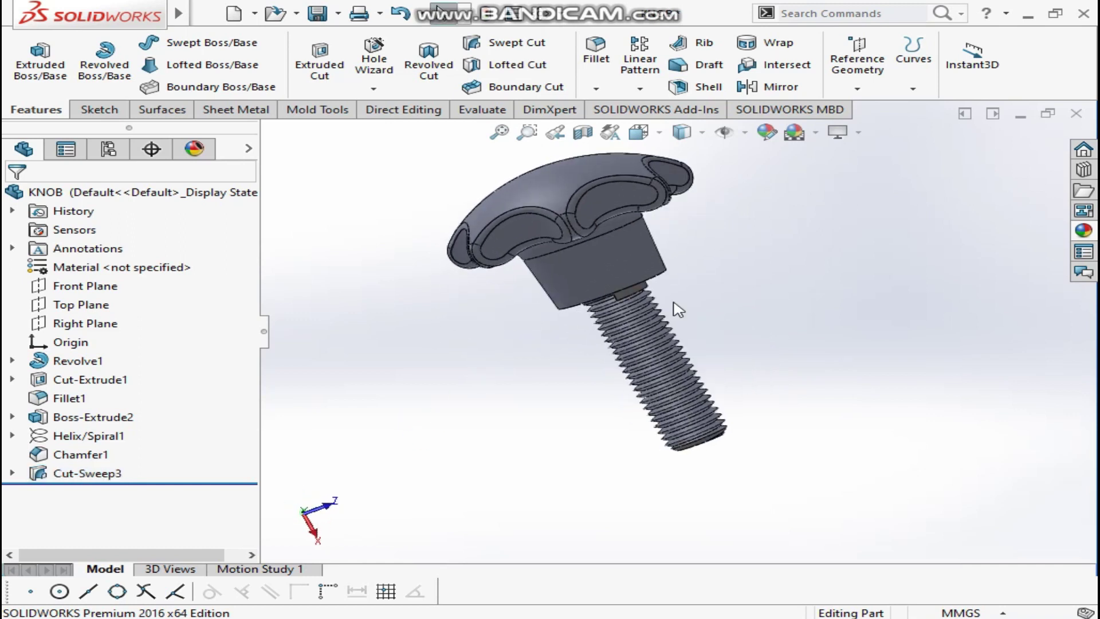